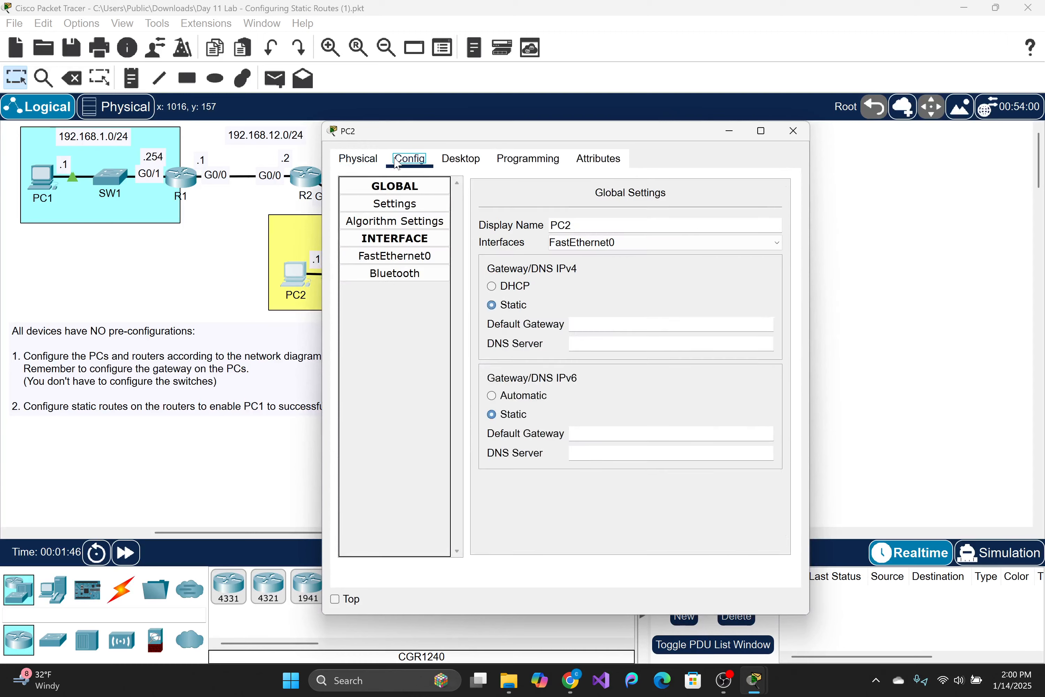
- Set PC2's IPv4 default gateway to 192.168.3.254
{"action": "left_click_drag", "start_coordinate": [660, 138], "coordinate": [847, 88]}
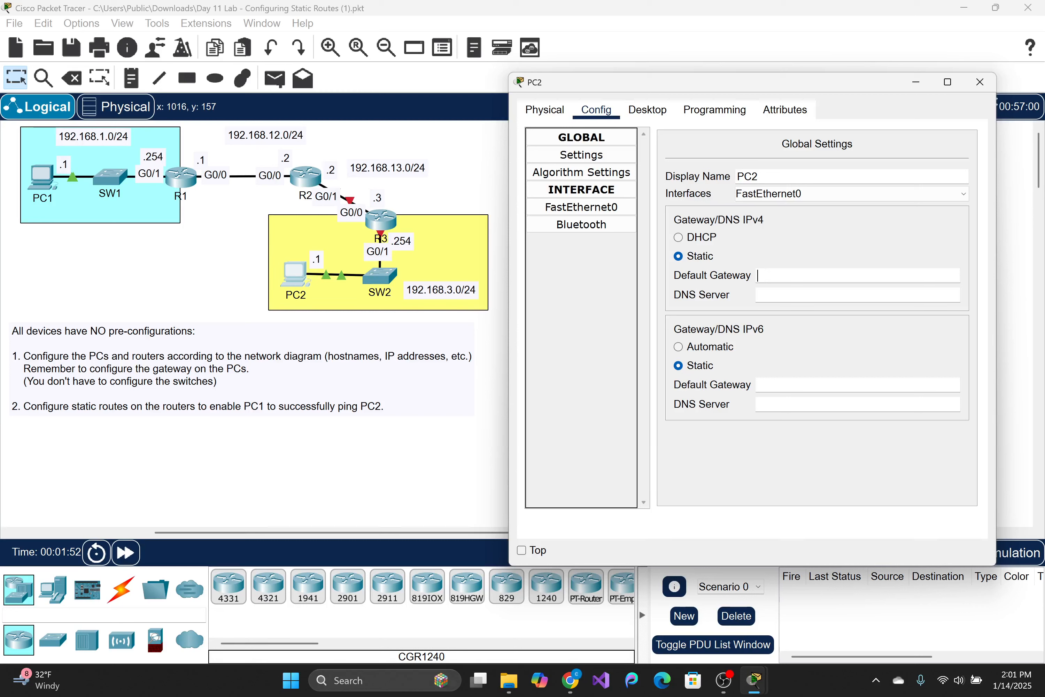
{"action": "type", "text": "192.168.3.254"}
{"action": "left_click", "coordinate": [859, 335]}
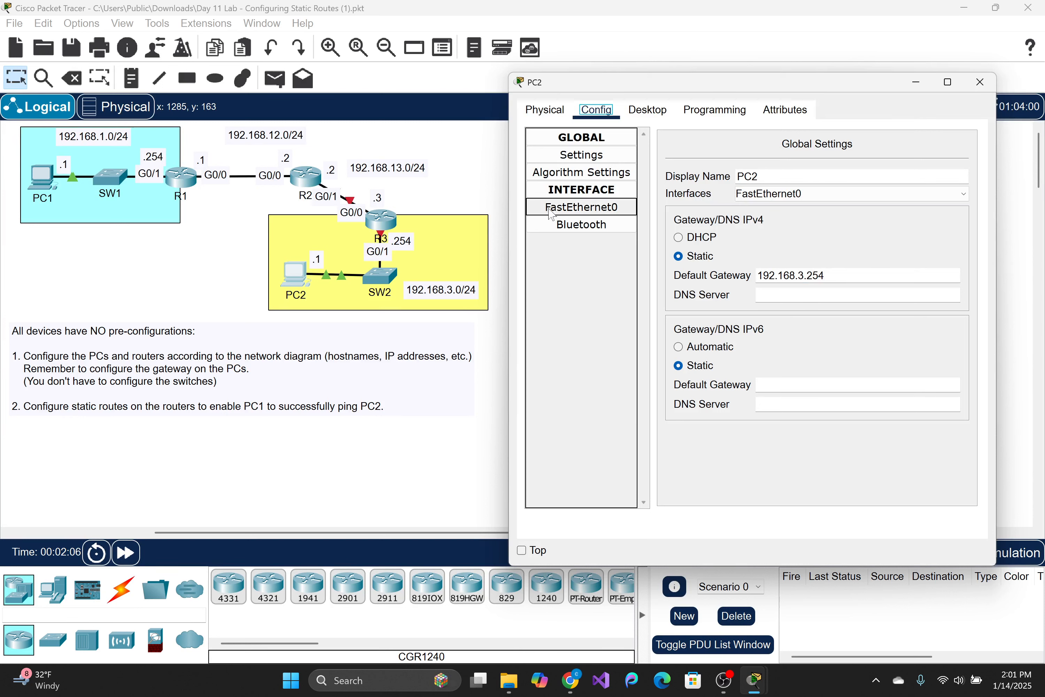
- Give PC2's FastEthernet0 interface the static IPv4 address 192.168.3.1 with subnet mask 255.255.255.0, and close PC2's window
{"action": "left_click", "coordinate": [576, 210]}
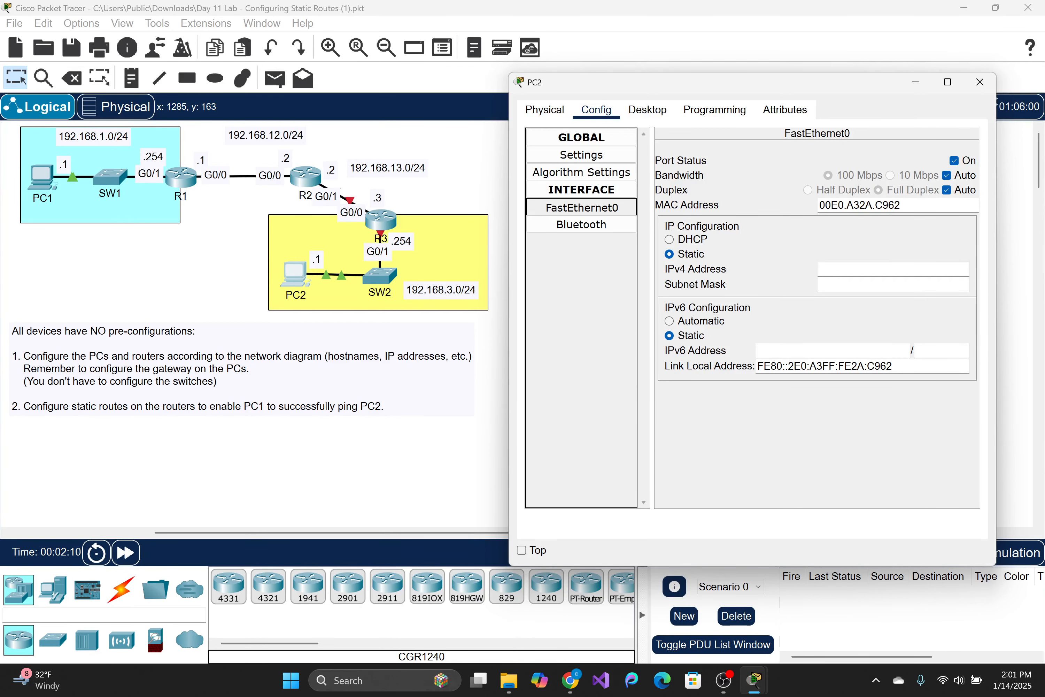
{"action": "left_click", "coordinate": [854, 269]}
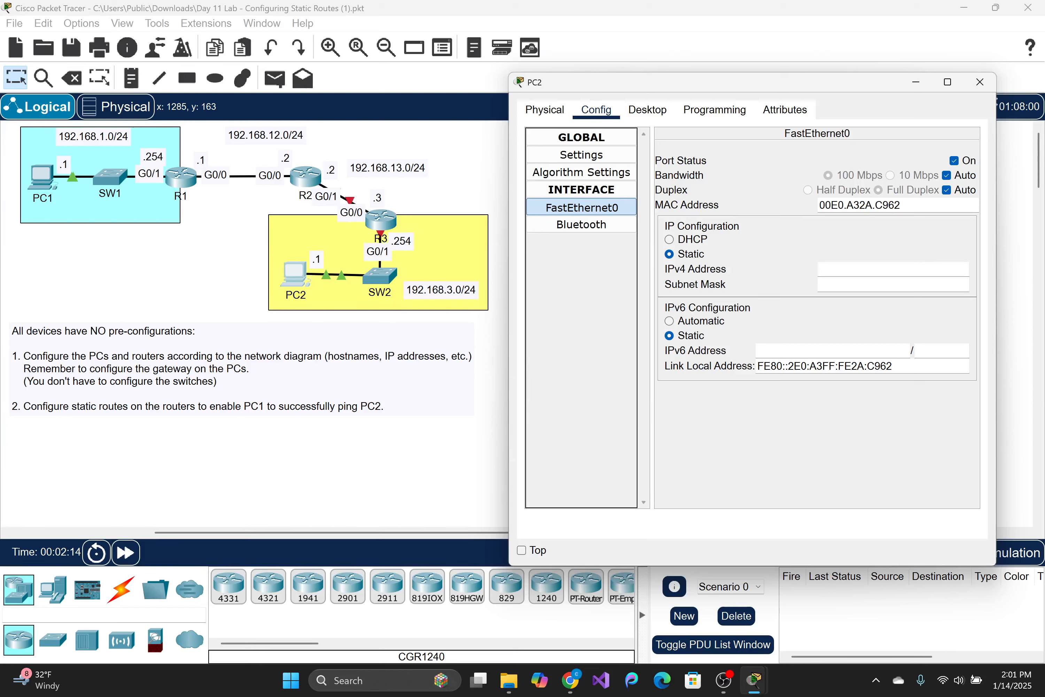
{"action": "type", "text": "192.168.3.1"}
{"action": "key", "text": "Tab"}
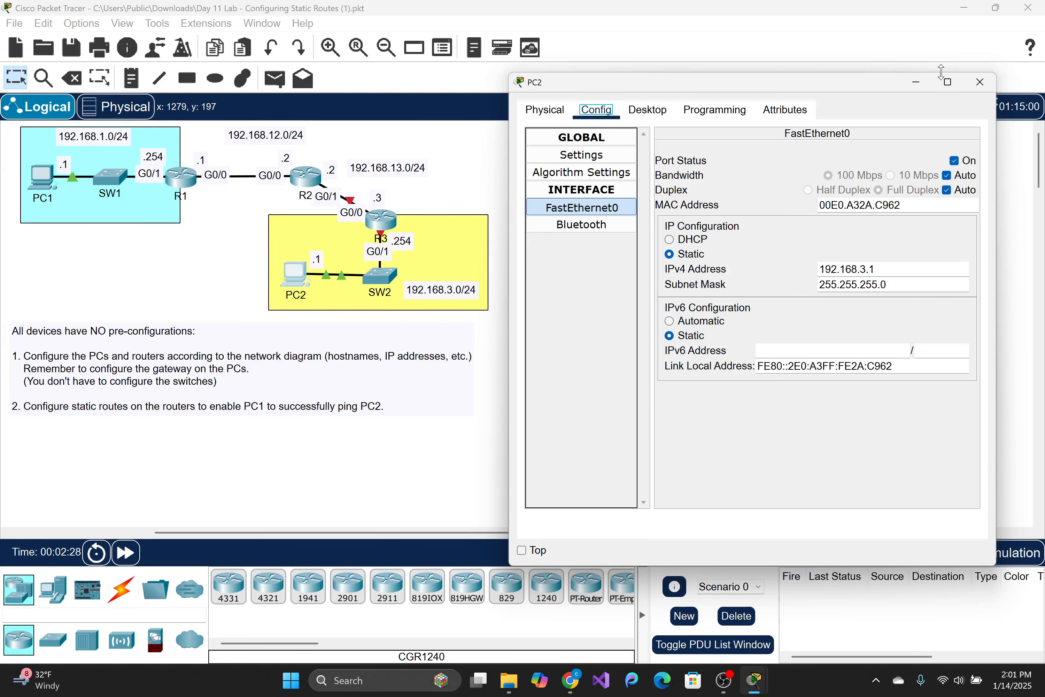
{"action": "left_click", "coordinate": [981, 82]}
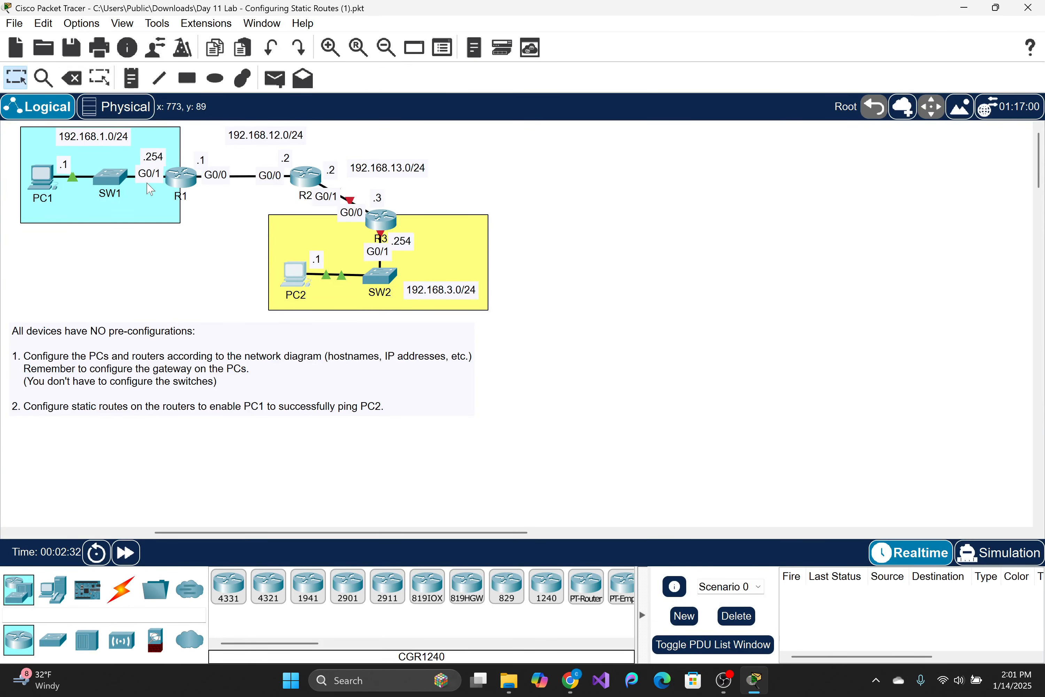
- Open router R1's command line and enter global configuration mode with en and conf t, keeping the network diagram in view
{"action": "left_click", "coordinate": [184, 186]}
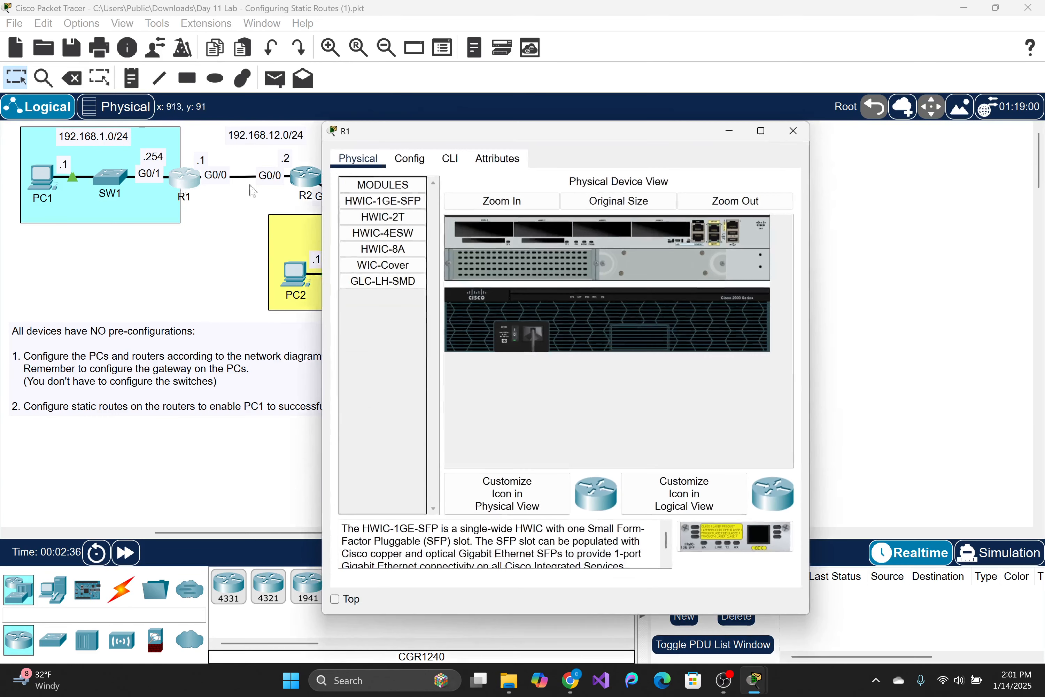
{"action": "left_click", "coordinate": [447, 157]}
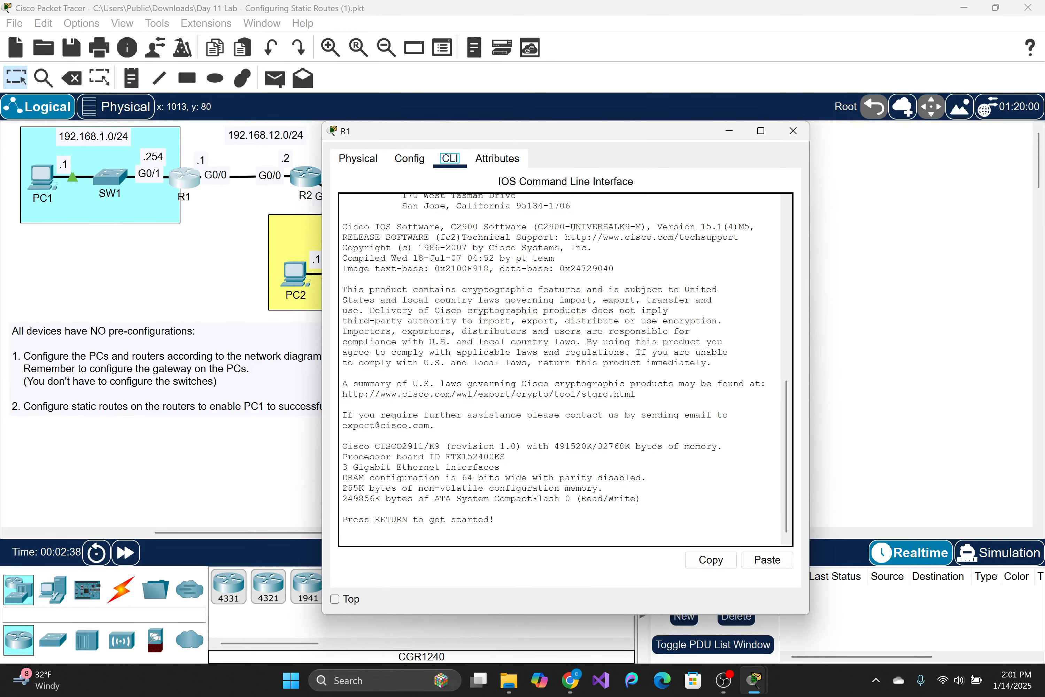
{"action": "key", "text": "Return"}
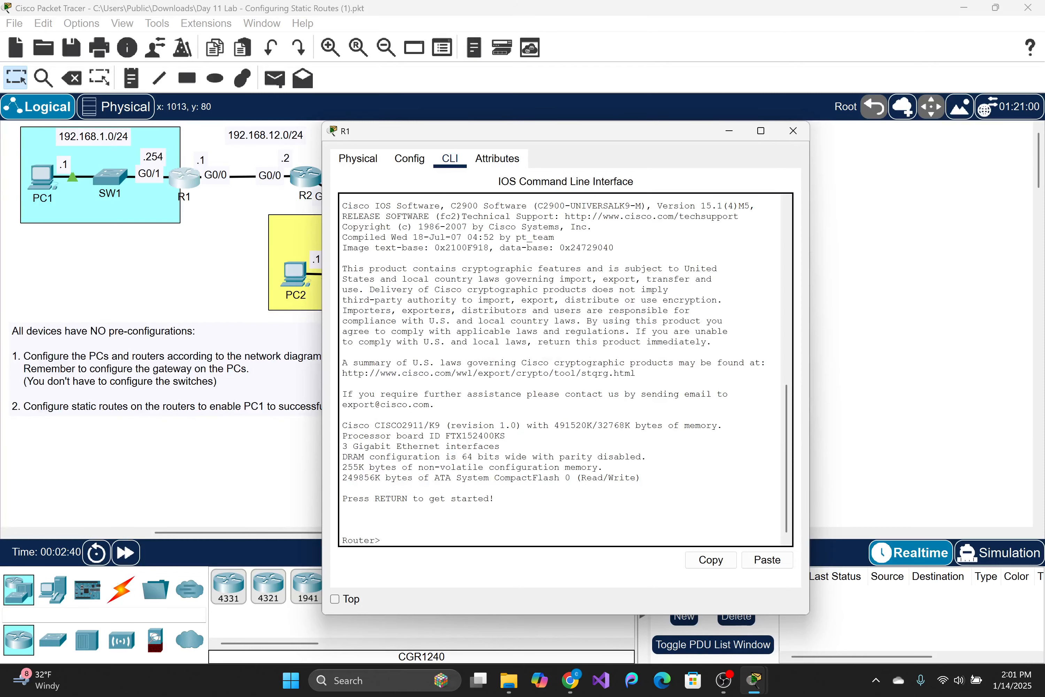
{"action": "type", "text": "en"}
{"action": "key", "text": "Return"}
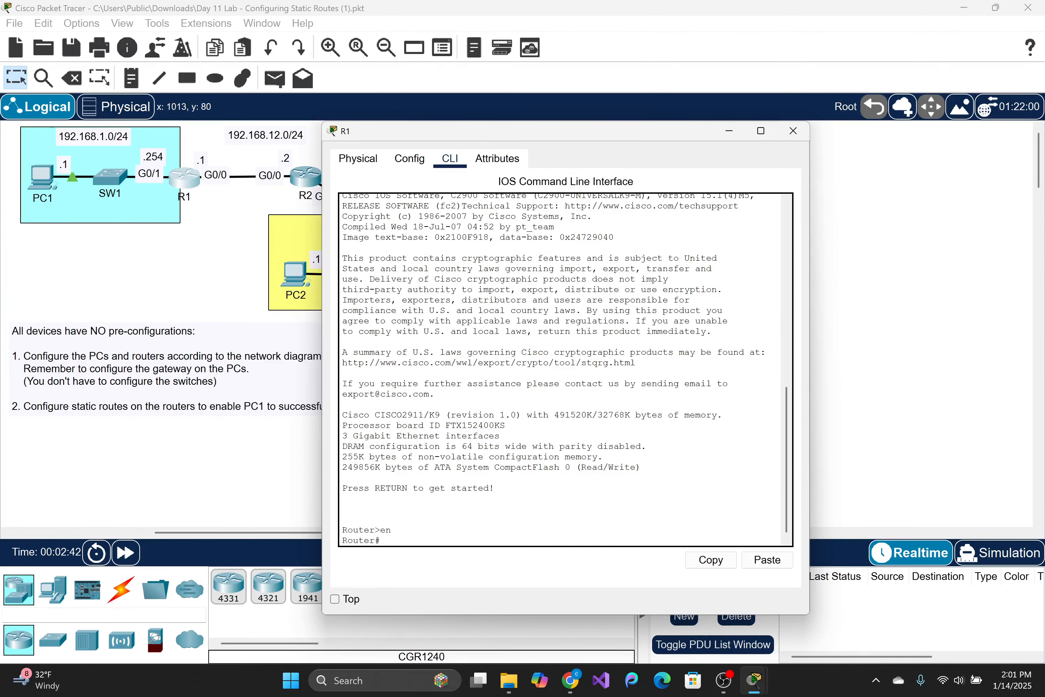
{"action": "left_click_drag", "start_coordinate": [494, 126], "coordinate": [678, 55]}
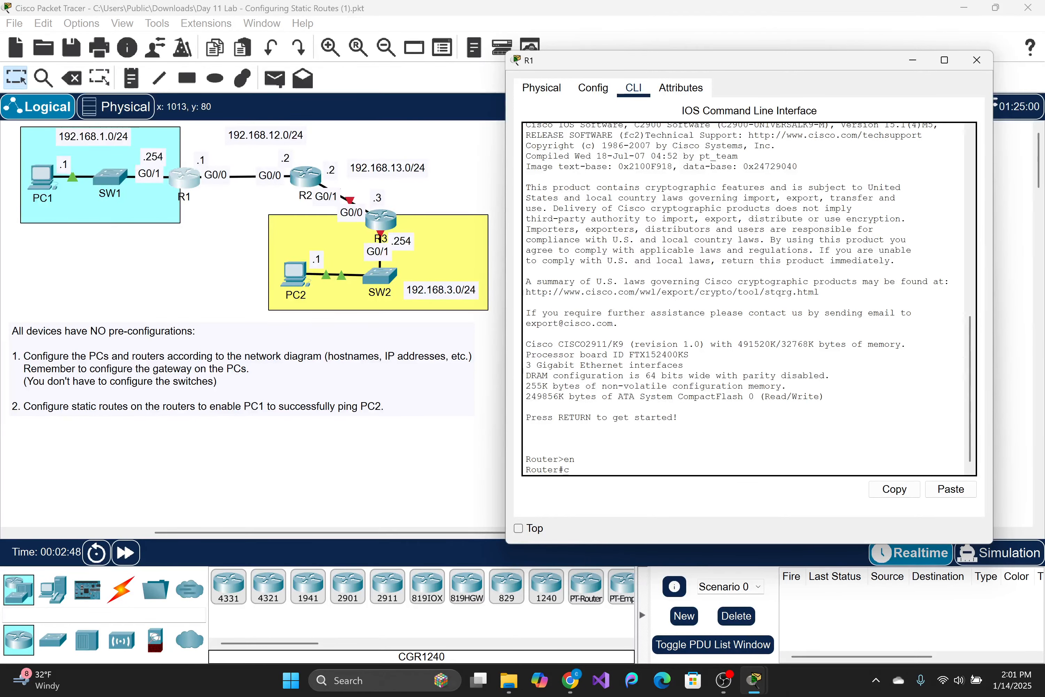
{"action": "type", "text": "conf t"}
{"action": "key", "text": "Return"}
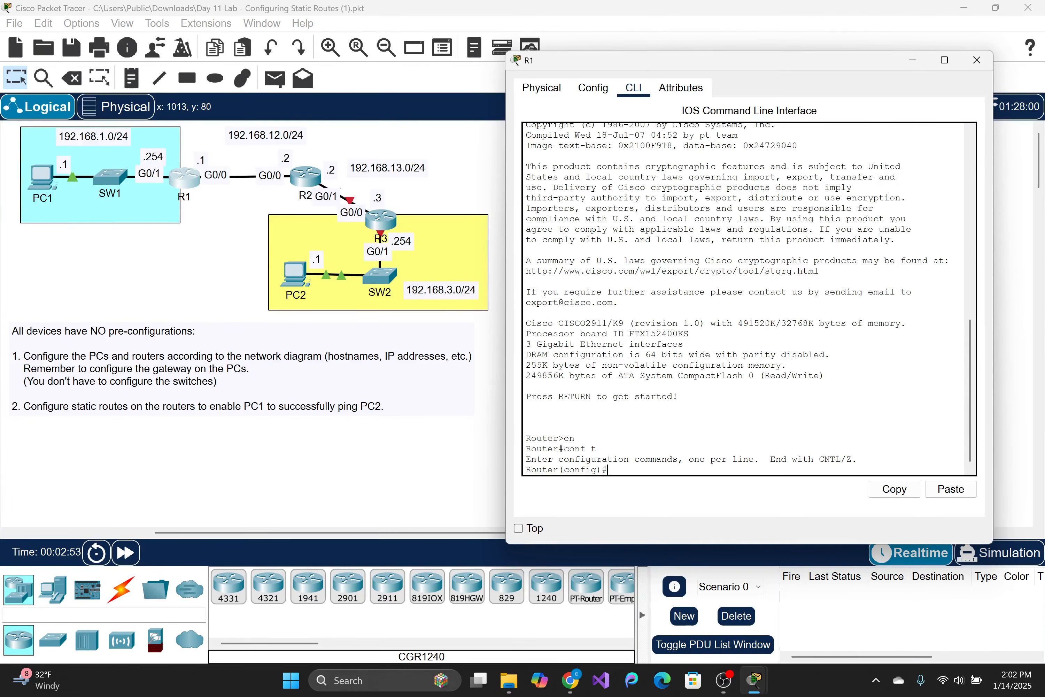
- List R1's interfaces from configuration mode with do show ip int brief
{"action": "type", "text": "how ip int brief"}
{"action": "key", "text": "Return"}
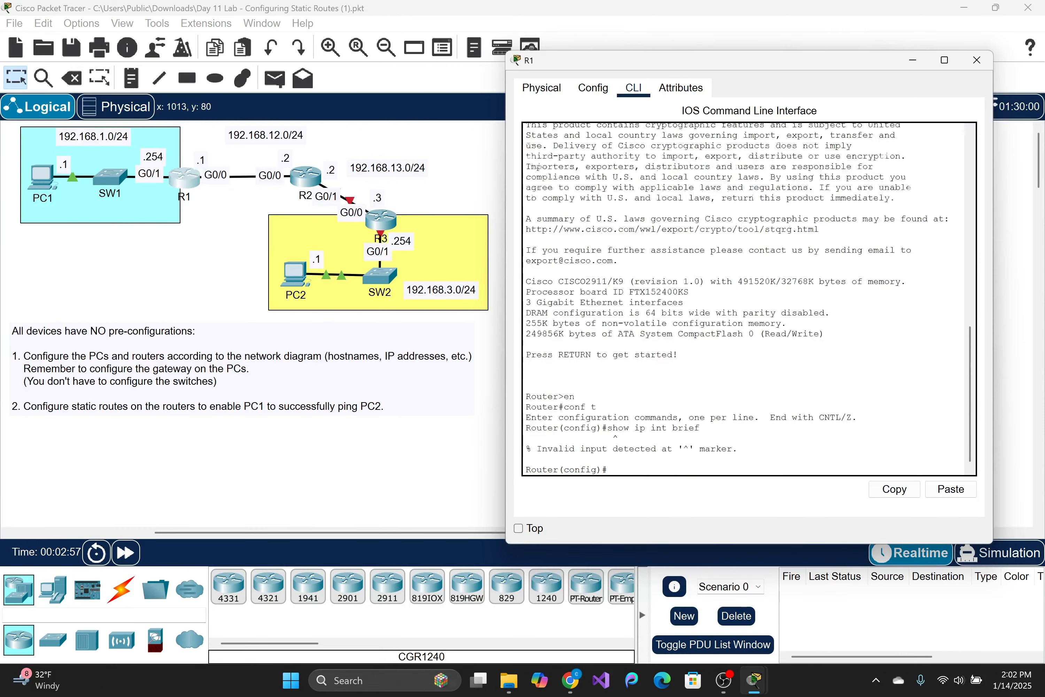
{"action": "type", "text": "co show"}
{"action": "key", "text": "Left"}
{"action": "key", "text": "Left"}
{"action": "key", "text": "Left"}
{"action": "key", "text": "Left"}
{"action": "key", "text": "Left"}
{"action": "key", "text": "Left"}
{"action": "key", "text": "BackSpace"}
{"action": "type", "text": "d"}
{"action": "key", "text": "Right"}
{"action": "key", "text": "Right"}
{"action": "key", "text": "Right"}
{"action": "key", "text": "Right"}
{"action": "key", "text": "Right"}
{"action": "key", "text": "Right"}
{"action": "type", "text": "ip int brief"}
{"action": "key", "text": "Return"}
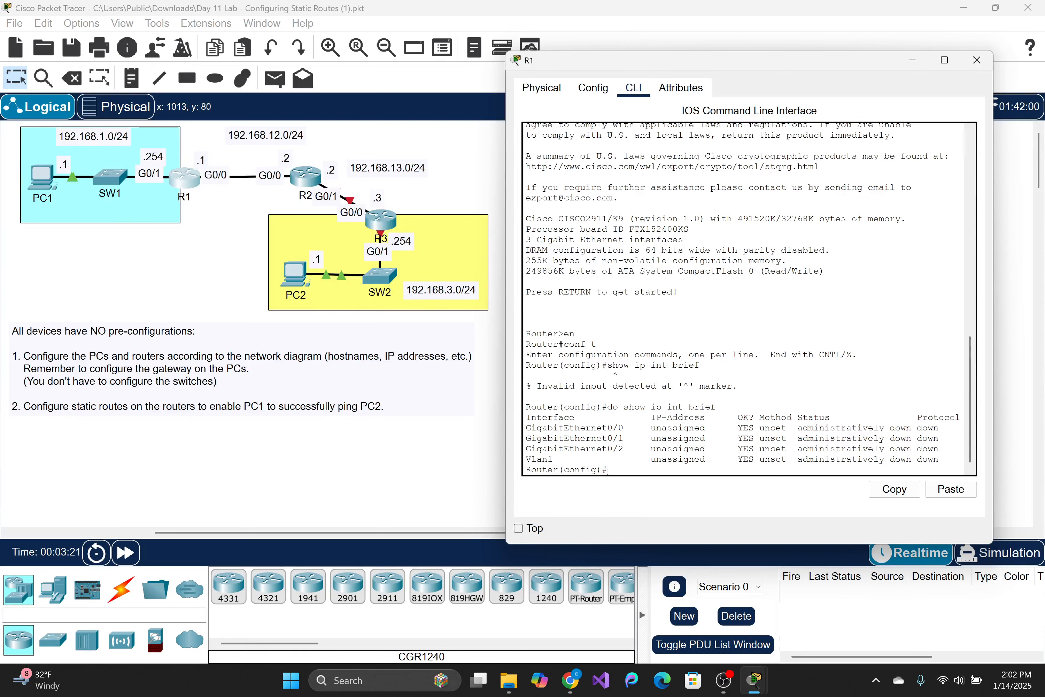
- Assign IP address 192.168.1.254 with mask 255.255.255.0 to R1's G0/1 interface
{"action": "type", "text": "int g0/1"}
{"action": "key", "text": "Return"}
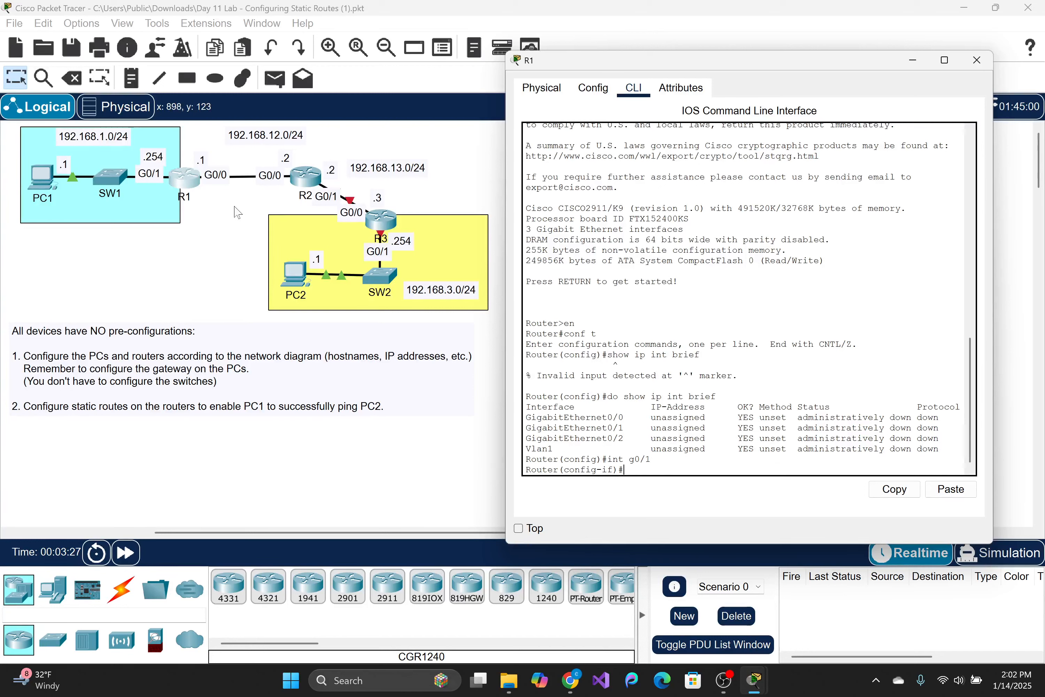
{"action": "type", "text": "ip address "}
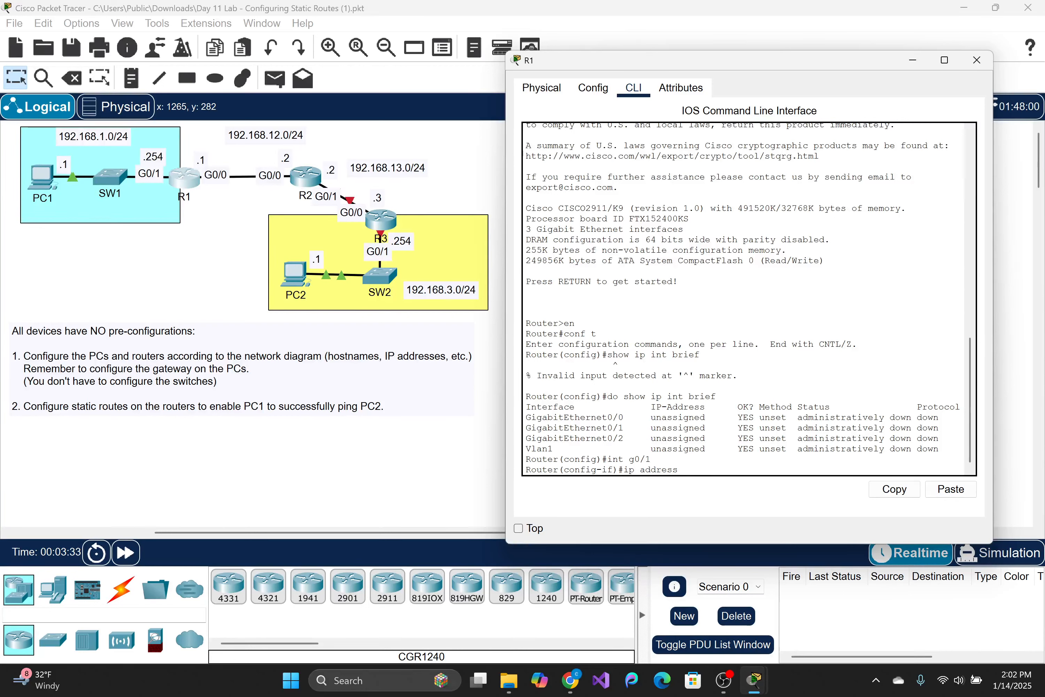
{"action": "type", "text": "192.168.1.254"}
{"action": "type", "text": "255.255.255.0"}
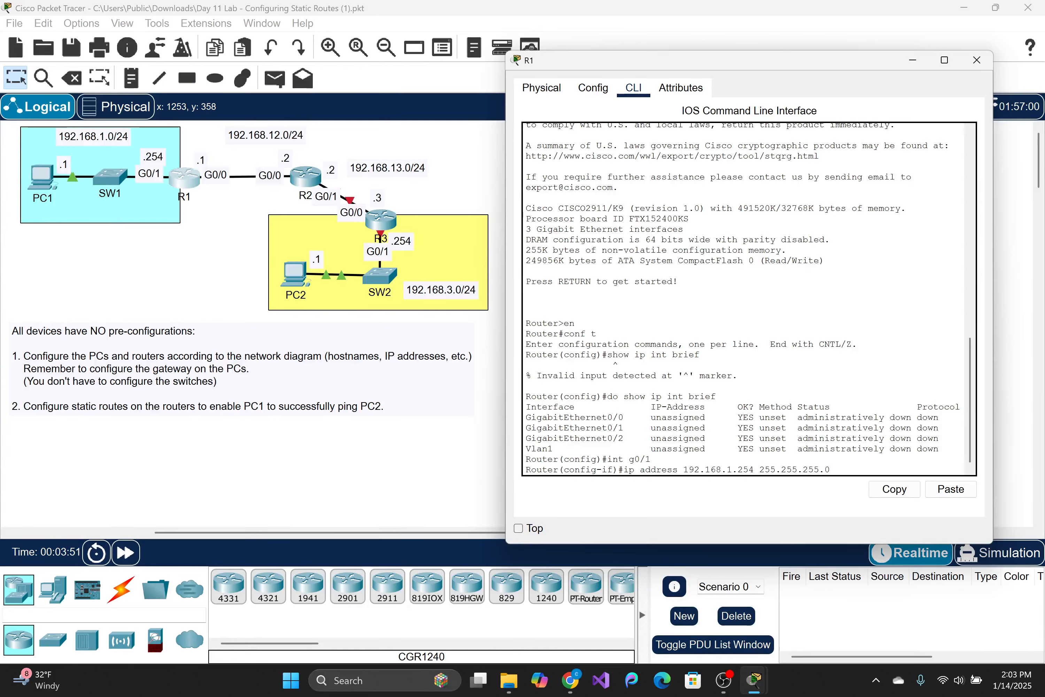
{"action": "key", "text": "Return"}
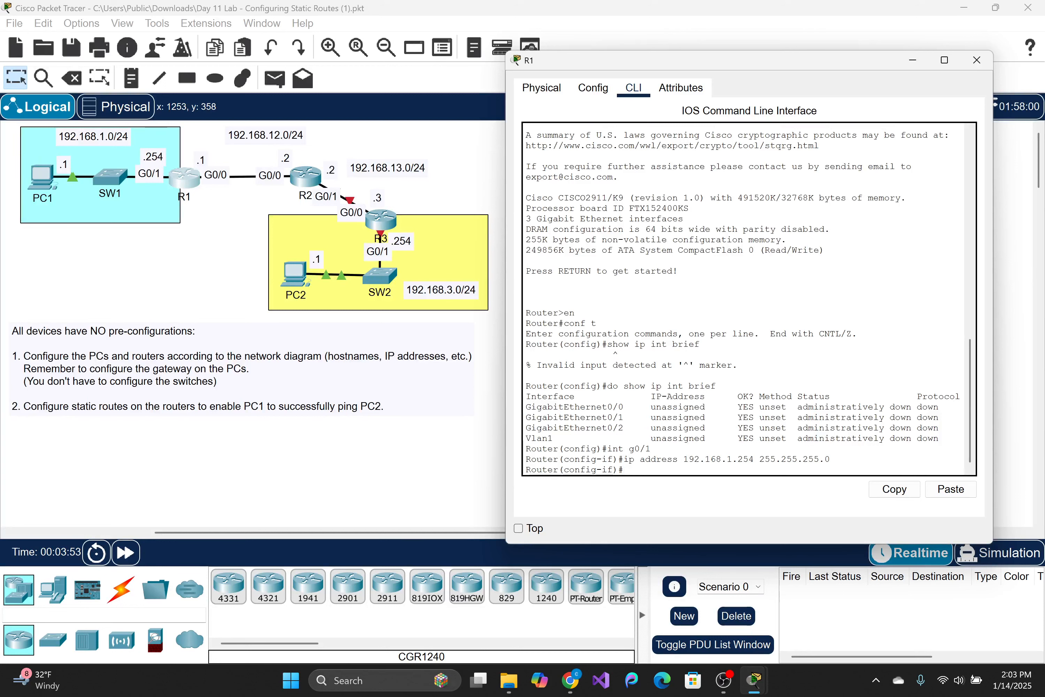
{"action": "type", "text": "do show ip int brief"}
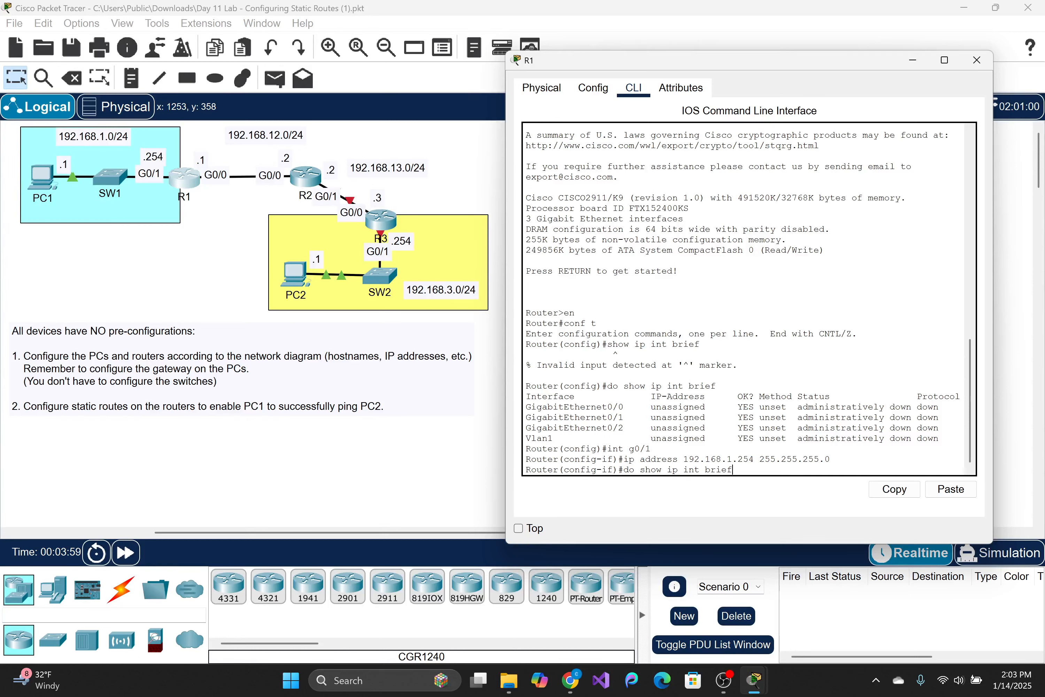
{"action": "key", "text": "BackSpace"}
{"action": "key", "text": "BackSpace"}
{"action": "key", "text": "BackSpace"}
{"action": "key", "text": "BackSpace"}
{"action": "key", "text": "BackSpace"}
{"action": "key", "text": "BackSpace"}
{"action": "key", "text": "BackSpace"}
{"action": "key", "text": "BackSpace"}
{"action": "key", "text": "BackSpace"}
{"action": "key", "text": "BackSpace"}
{"action": "key", "text": "BackSpace"}
{"action": "key", "text": "BackSpace"}
{"action": "key", "text": "BackSpace"}
{"action": "key", "text": "BackSpace"}
{"action": "key", "text": "BackSpace"}
{"action": "key", "text": "BackSpace"}
{"action": "key", "text": "BackSpace"}
{"action": "key", "text": "BackSpace"}
{"action": "key", "text": "BackSpace"}
{"action": "key", "text": "BackSpace"}
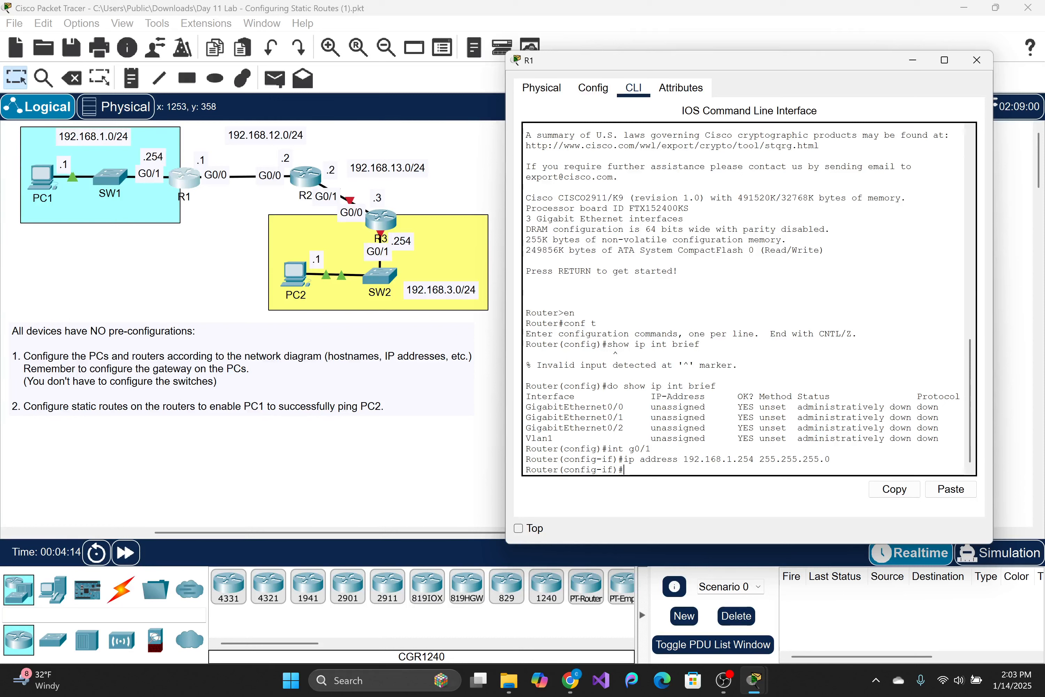
- Enable R1's G0/1 interface with no shutdown
{"action": "type", "text": "no shut"}
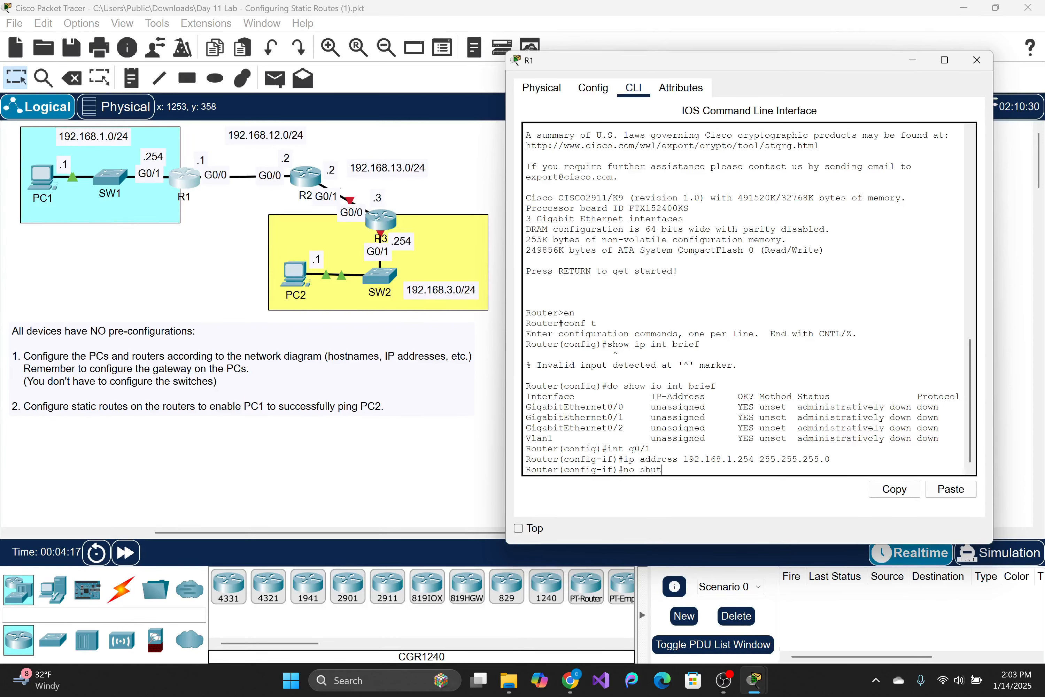
{"action": "key", "text": "Tab"}
{"action": "key", "text": "Return"}
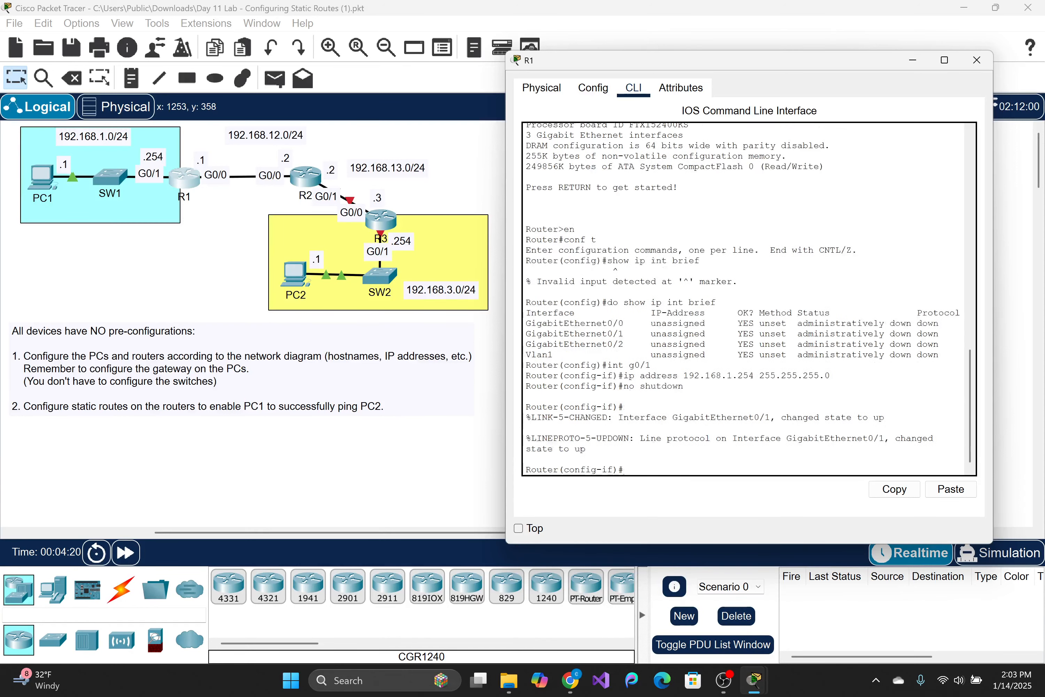
- Check the address and status of R1's G0/1 interface with do show ip int brief
{"action": "key", "text": "Return"}
{"action": "type", "text": "do show ip int brief"}
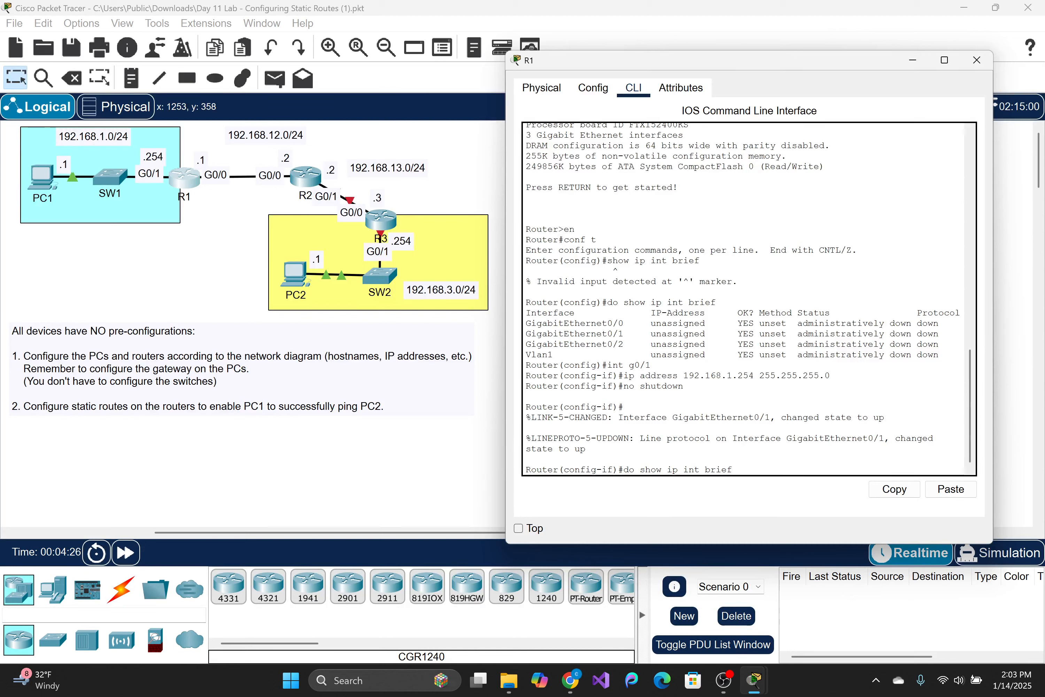
{"action": "key", "text": "Return"}
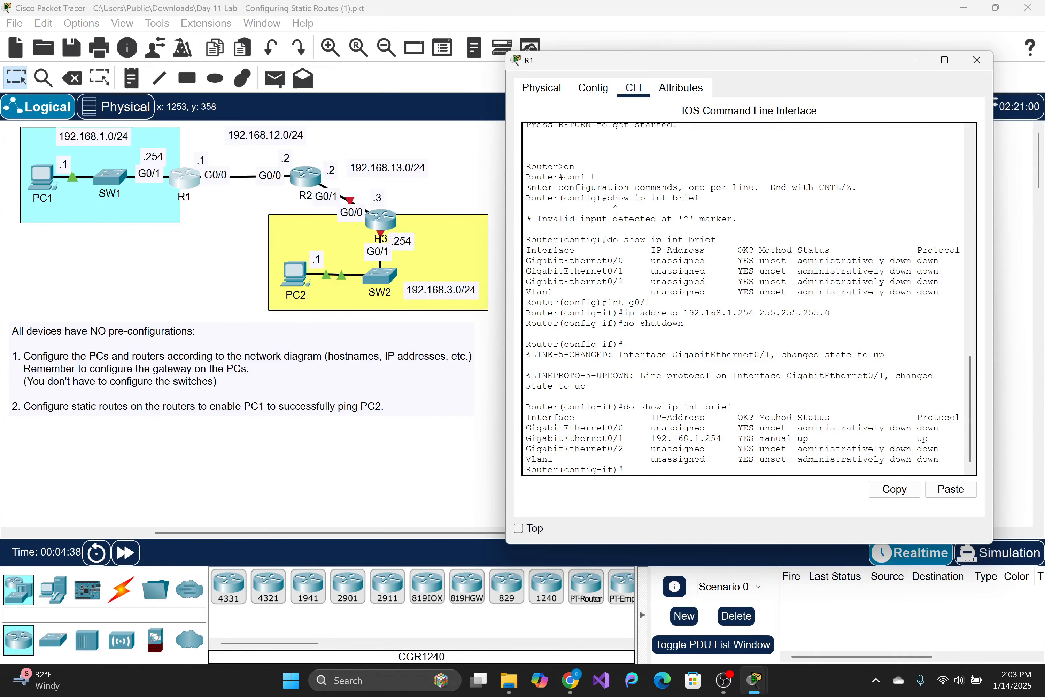
- Assign IP address 192.168.12.1 with mask 255.255.255.0 to R1's G0/0 interface
{"action": "type", "text": "e"}
{"action": "key", "text": "BackSpace"}
{"action": "type", "text": "int g0/0"}
{"action": "key", "text": "Return"}
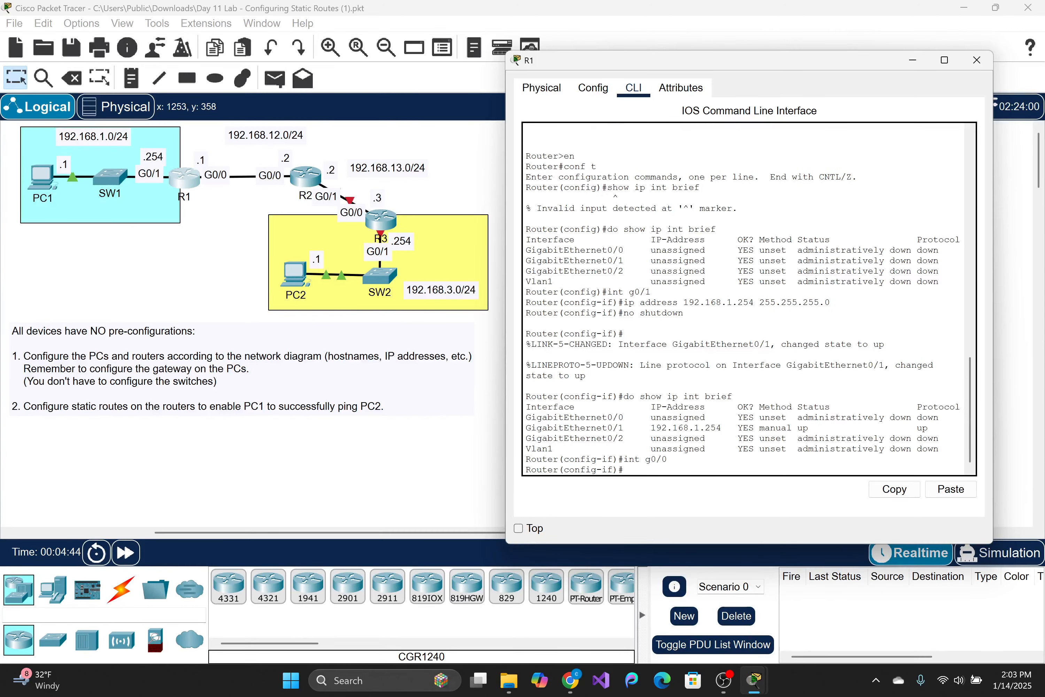
{"action": "type", "text": "ip address 192.168."}
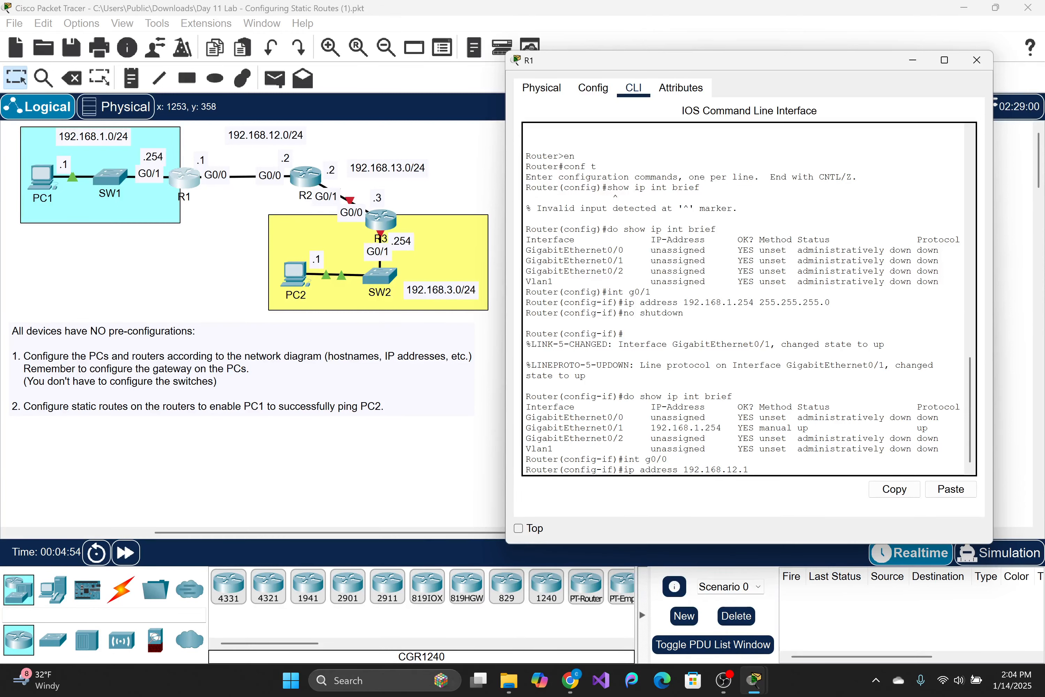
{"action": "type", "text": "12.1 255.255"}
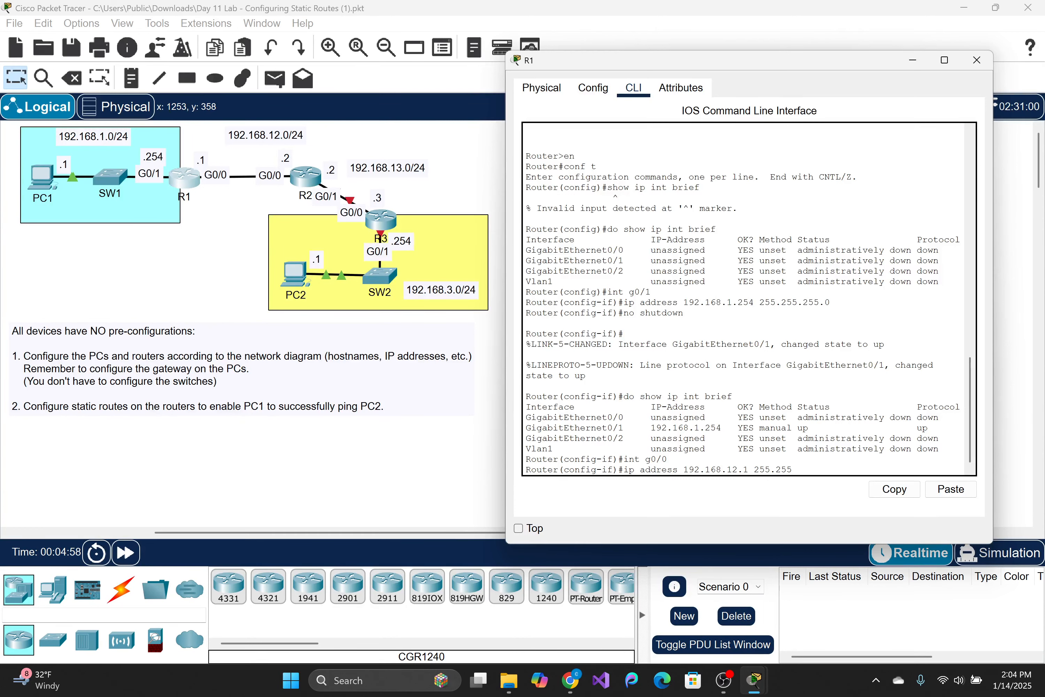
{"action": "type", "text": ".255.0"}
{"action": "key", "text": "Return"}
- Enable R1's G0/0 interface with no shut
{"action": "type", "text": "not shut"}
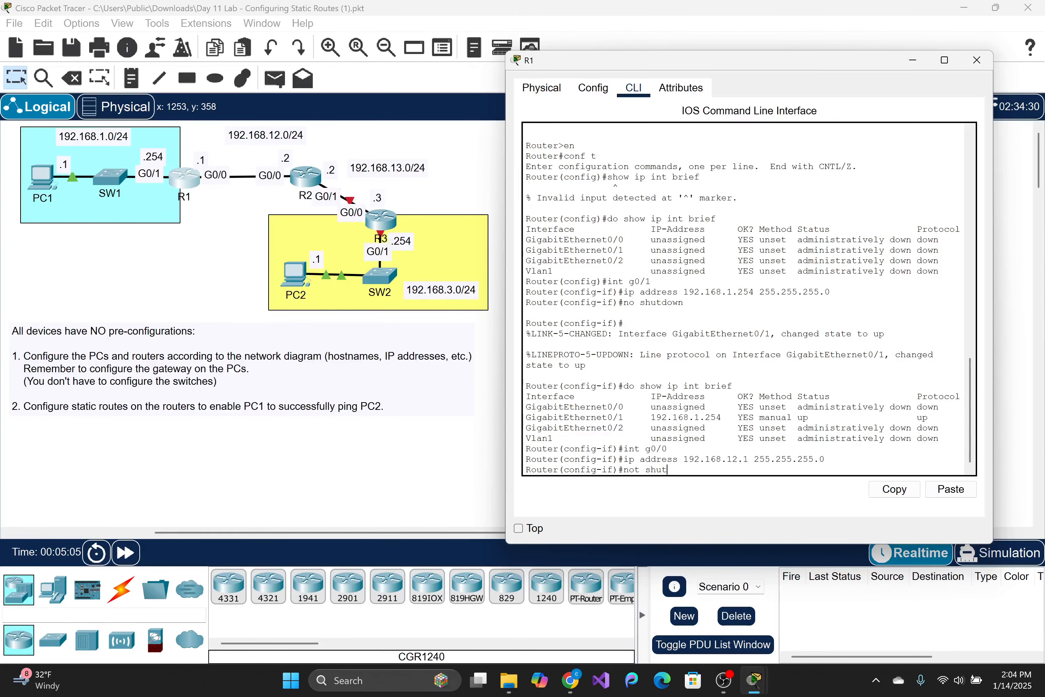
{"action": "key", "text": "Return"}
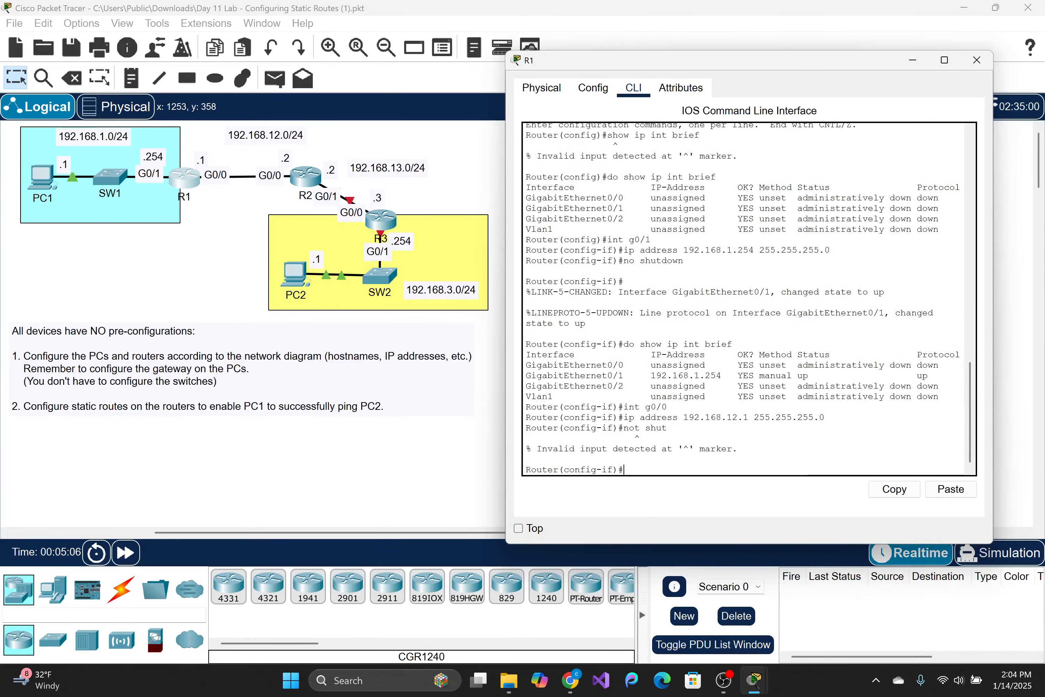
{"action": "type", "text": "no shut"}
{"action": "key", "text": "Return"}
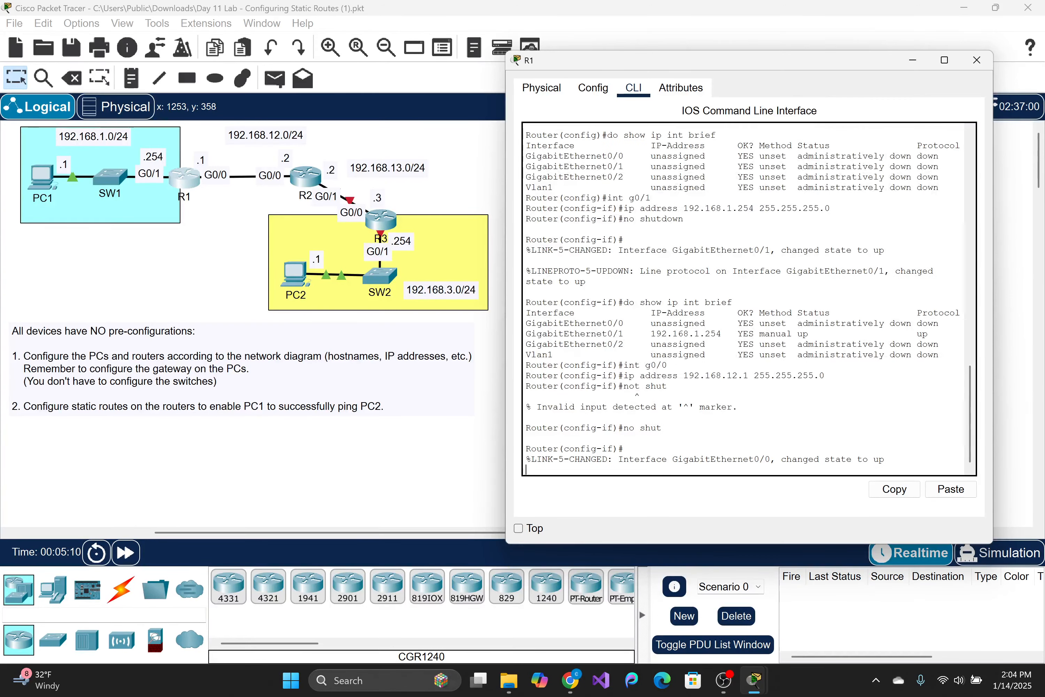
{"action": "key", "text": "Return"}
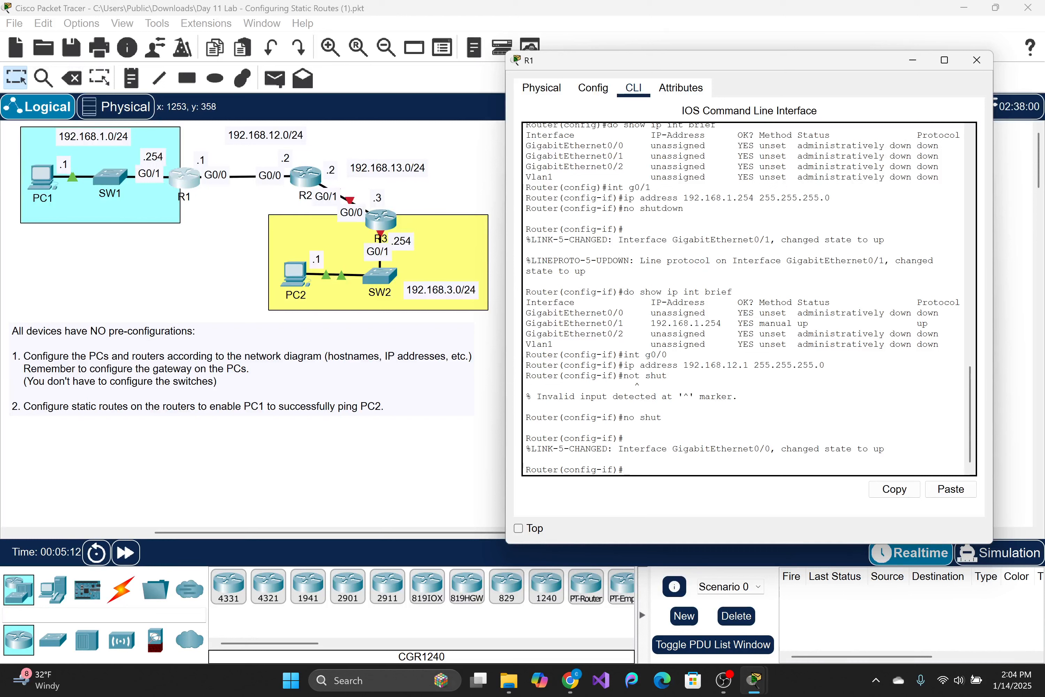
- Check the address and status of R1's G0/0 interface with do show ip int brief
{"action": "type", "text": "sho"}
{"action": "key", "text": "BackSpace"}
{"action": "key", "text": "BackSpace"}
{"action": "key", "text": "BackSpace"}
{"action": "type", "text": "o sh"}
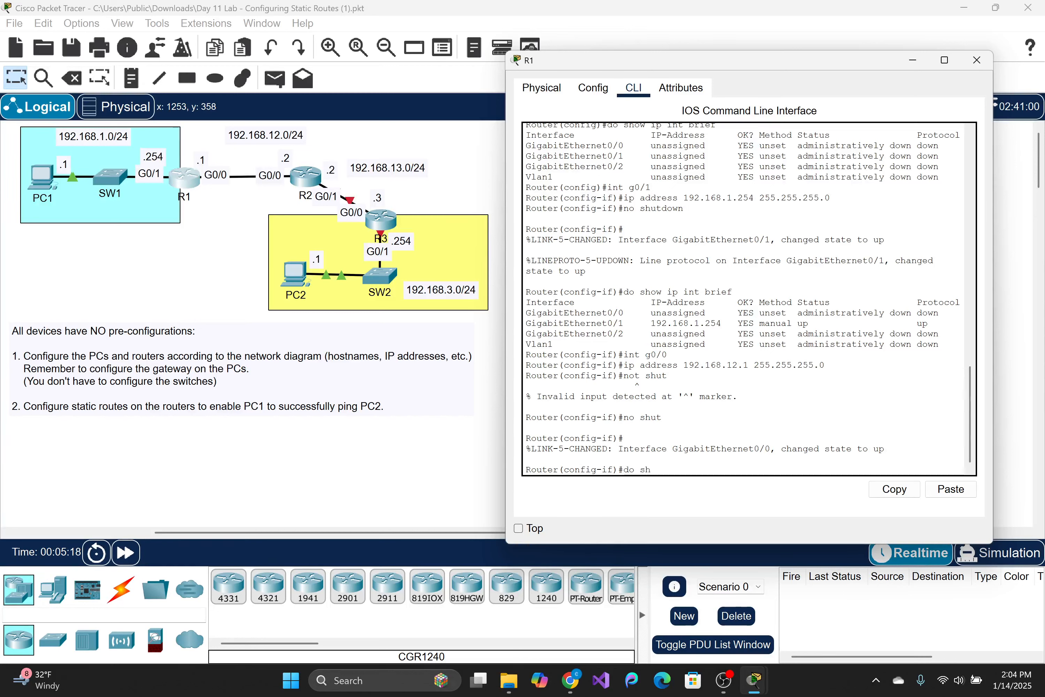
{"action": "type", "text": "ow ip int brief"}
{"action": "key", "text": "Return"}
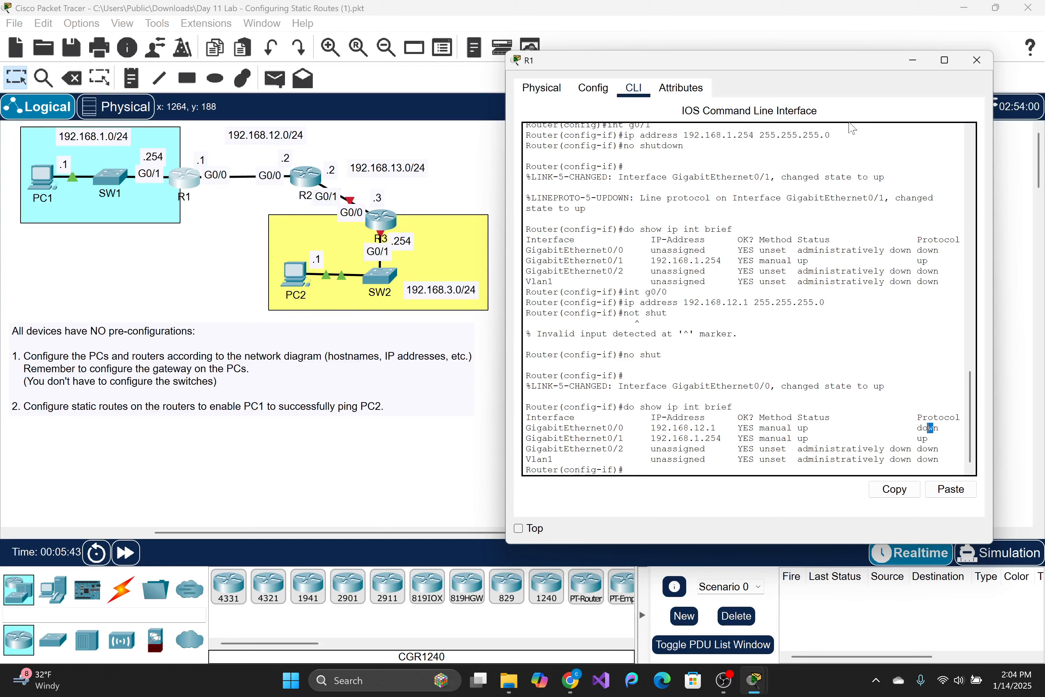
- Put away R1's window and open the IOS command line of router R2 at its user prompt
{"action": "left_click", "coordinate": [916, 62]}
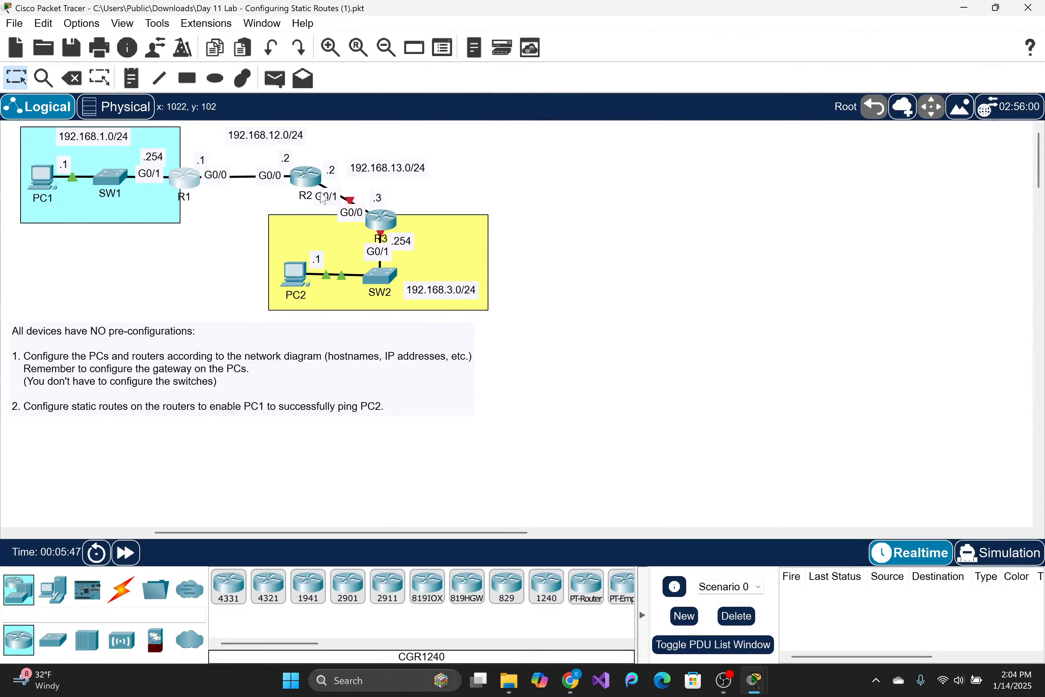
{"action": "left_click", "coordinate": [318, 182]}
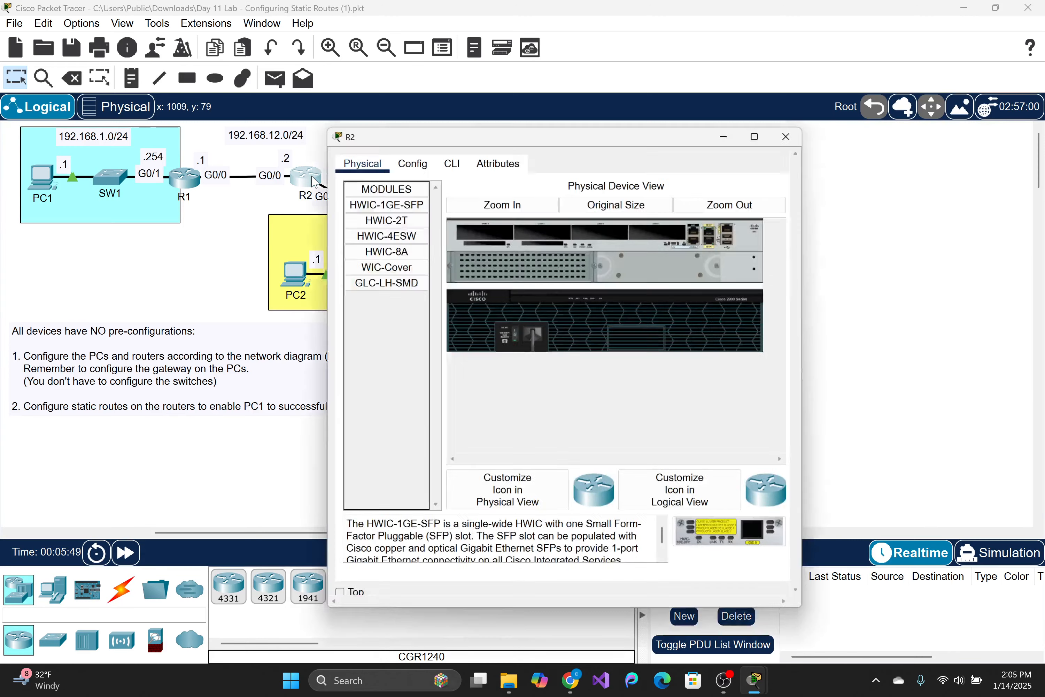
{"action": "left_click_drag", "start_coordinate": [442, 138], "coordinate": [633, 99]}
{"action": "left_click", "coordinate": [642, 127]}
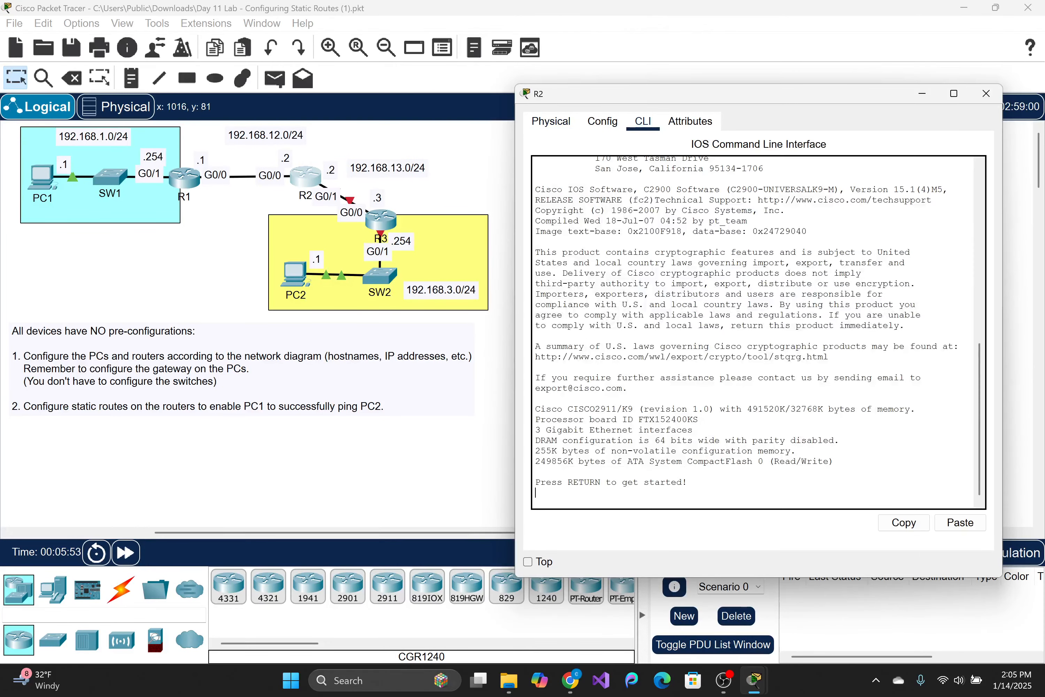
{"action": "key", "text": "Return"}
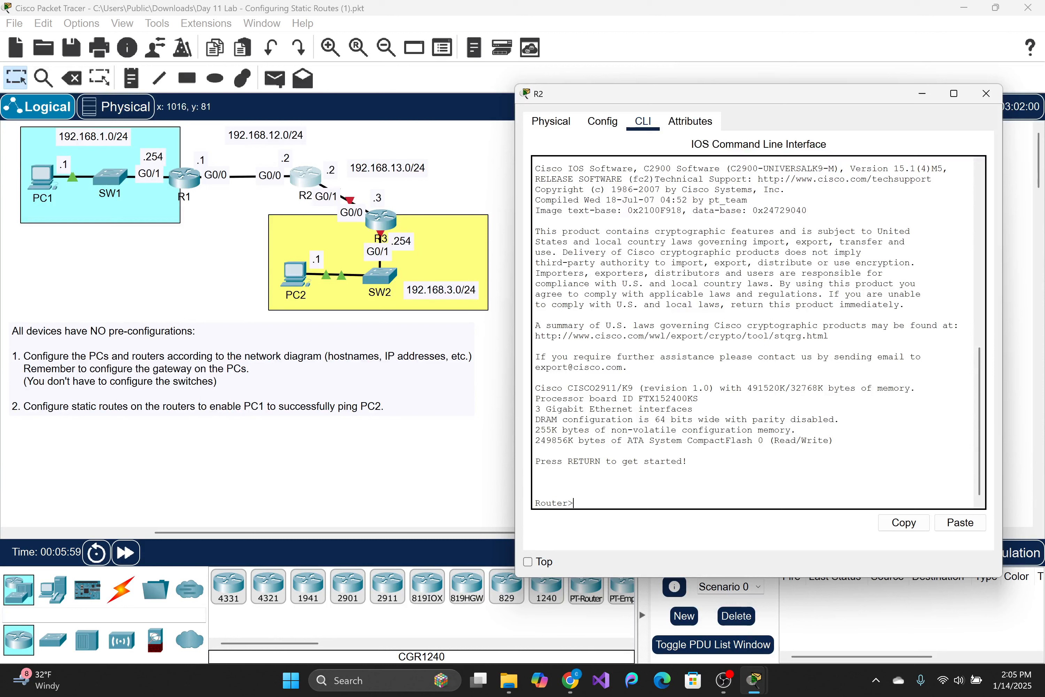
- Enter global configuration mode on R2 and set its hostname to R2
{"action": "type", "text": "en"}
{"action": "key", "text": "Return"}
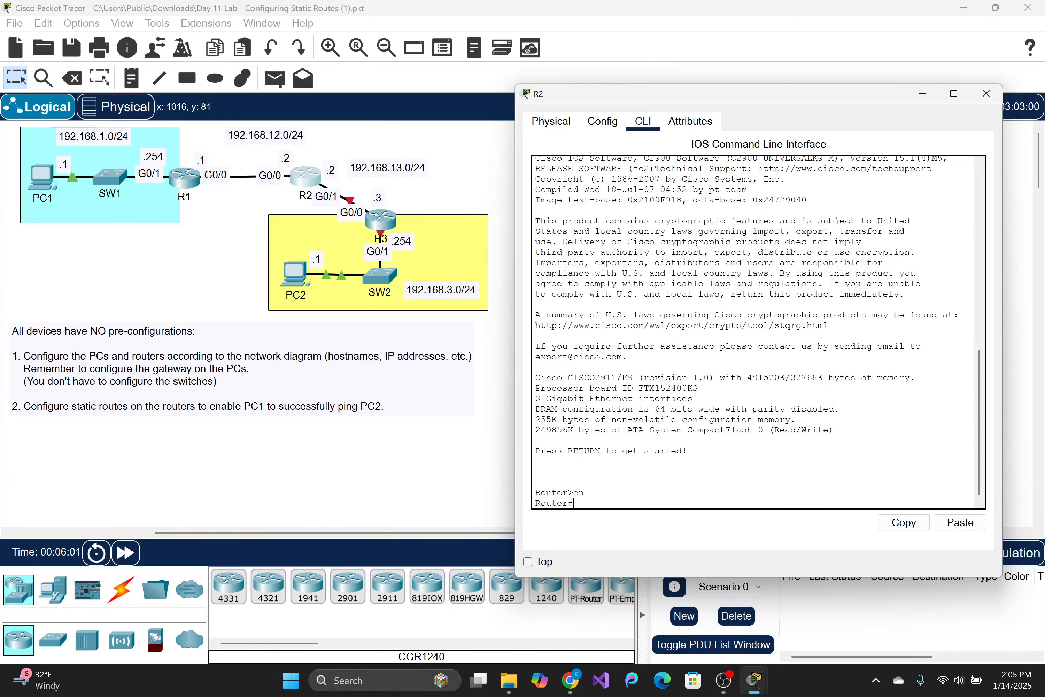
{"action": "type", "text": "conf t"}
{"action": "key", "text": "Return"}
{"action": "type", "text": "hostname "}
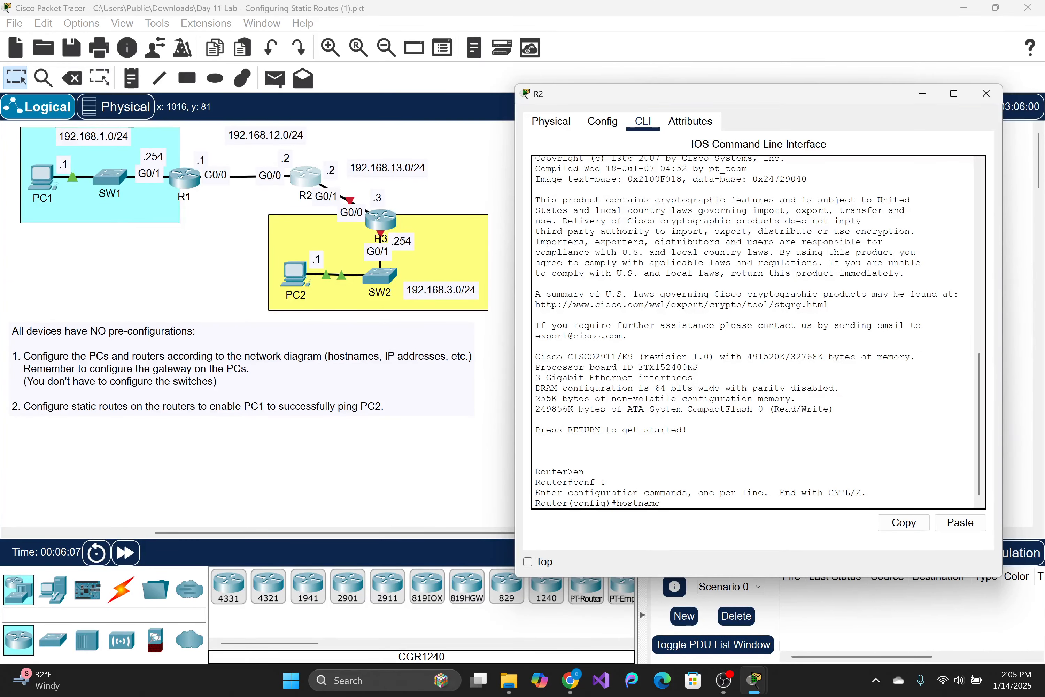
{"action": "type", "text": "R2"}
{"action": "key", "text": "Return"}
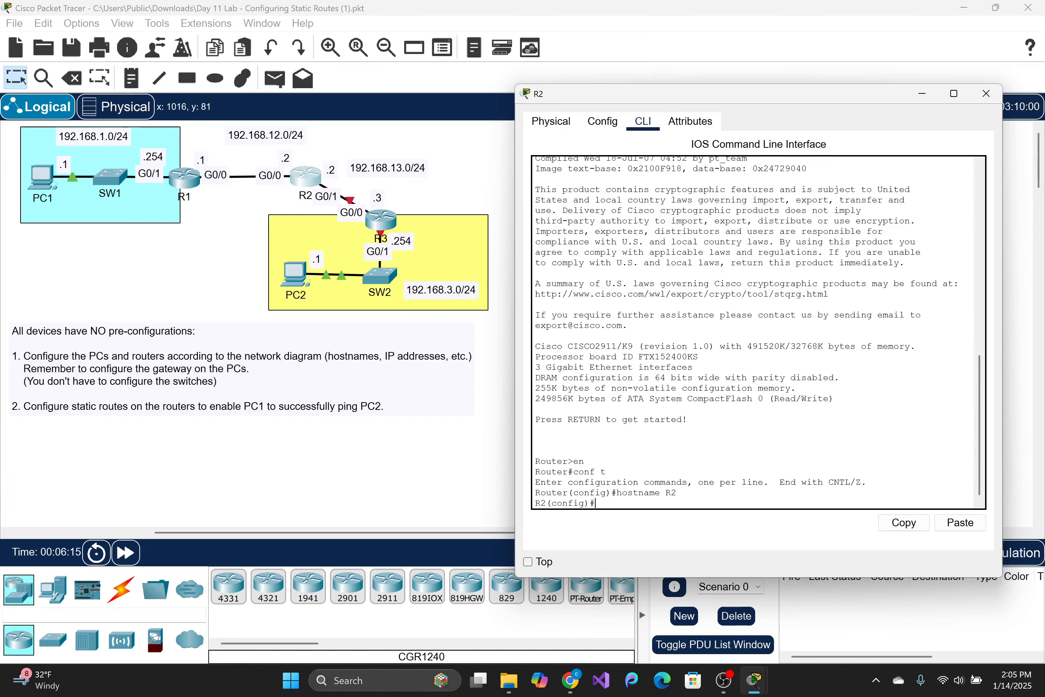
- Assign IP address 192.168.12.2 with mask 255.255.255.0 to R2's G0/0 interface and enable it with no shut
{"action": "type", "text": "int g0/0"}
{"action": "key", "text": "Return"}
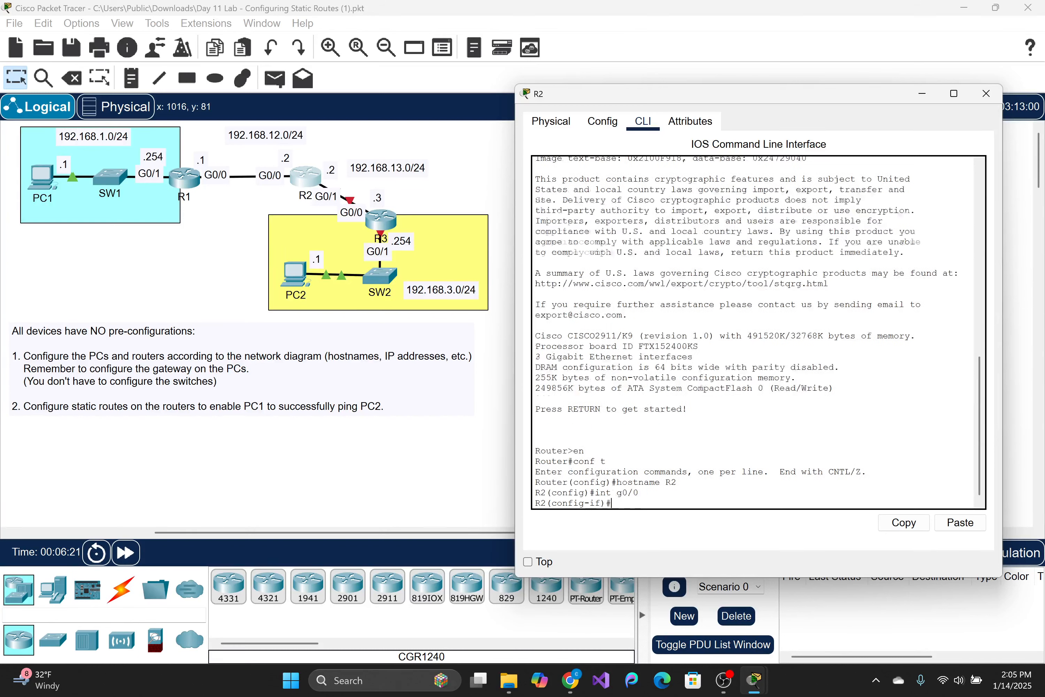
{"action": "type", "text": "ip address"}
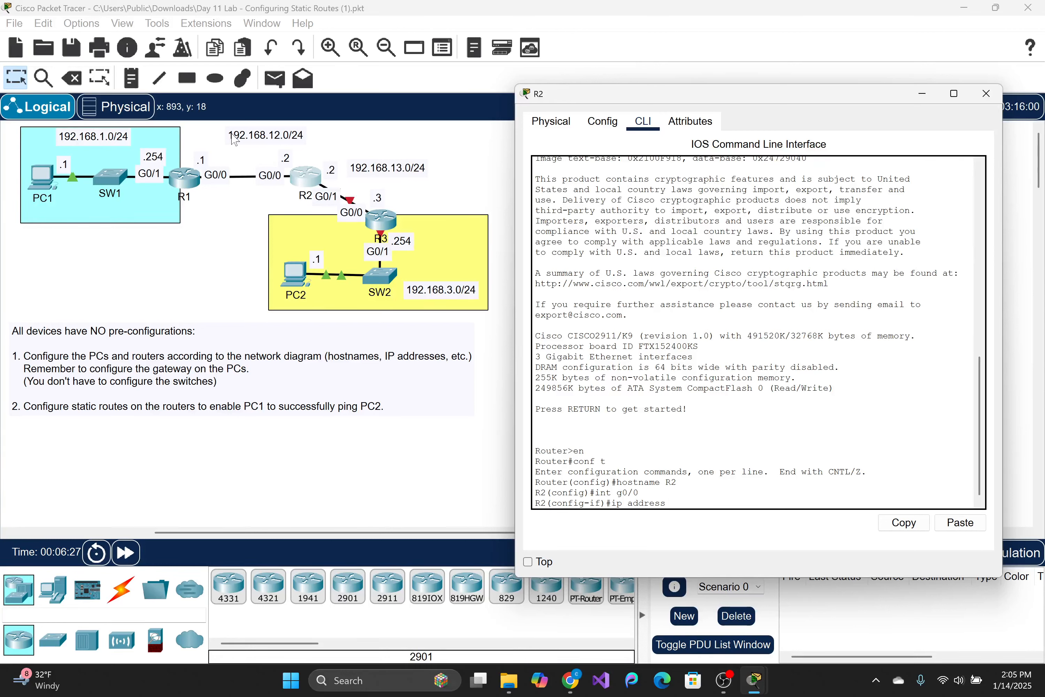
{"action": "type", "text": " 192.168.12.2 255.255.255.0"}
{"action": "key", "text": "Return"}
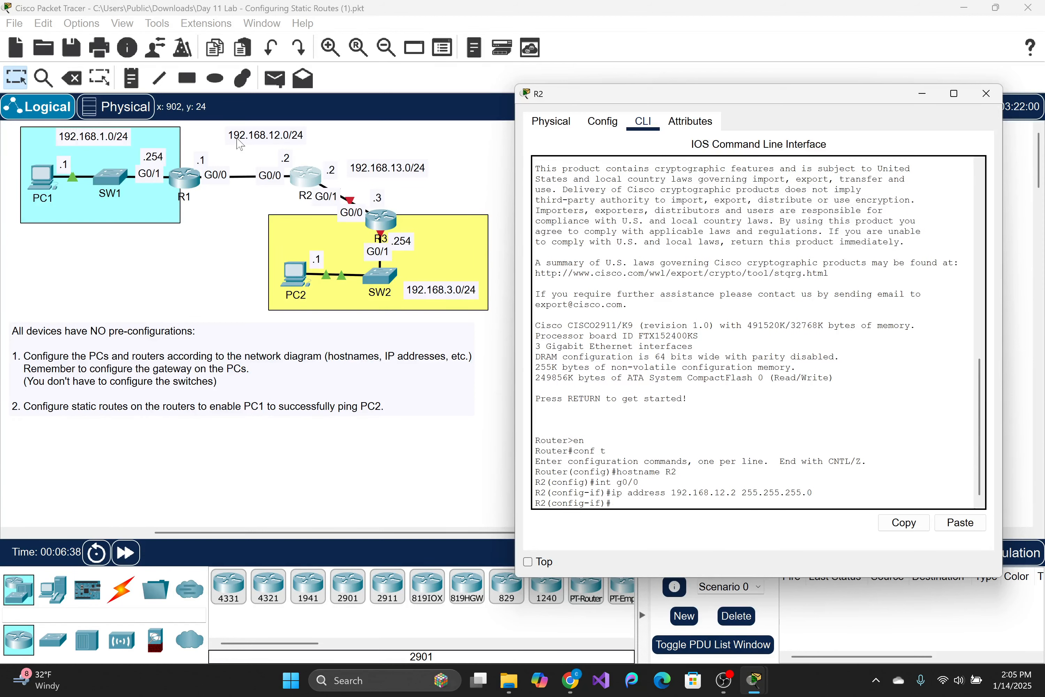
{"action": "type", "text": "no shut"}
{"action": "key", "text": "Return"}
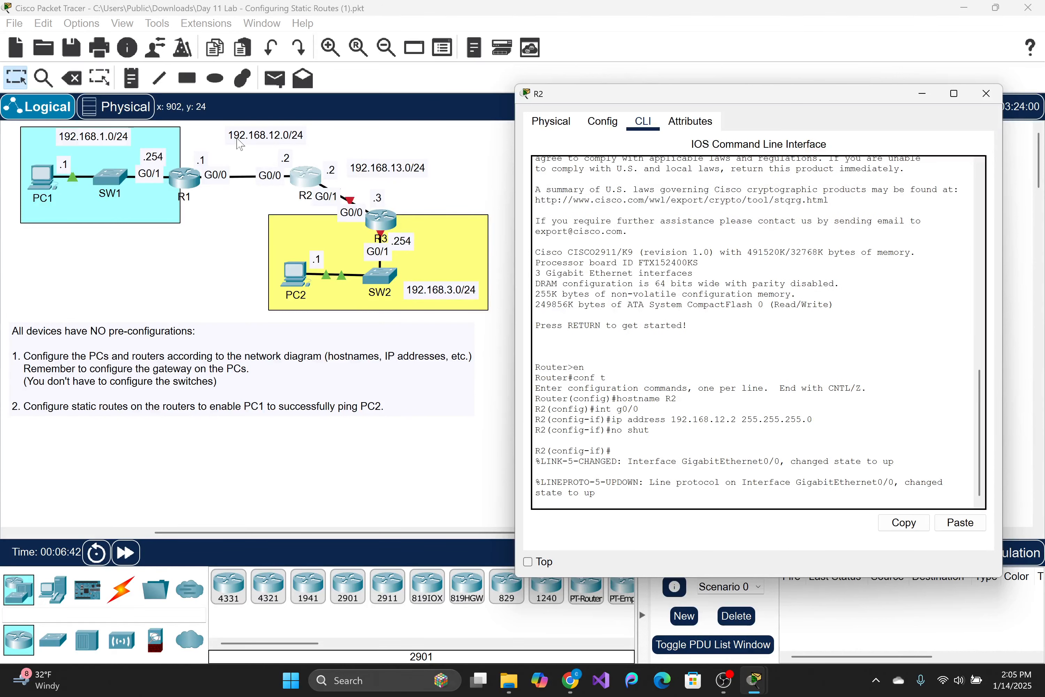
{"action": "key", "text": "Return"}
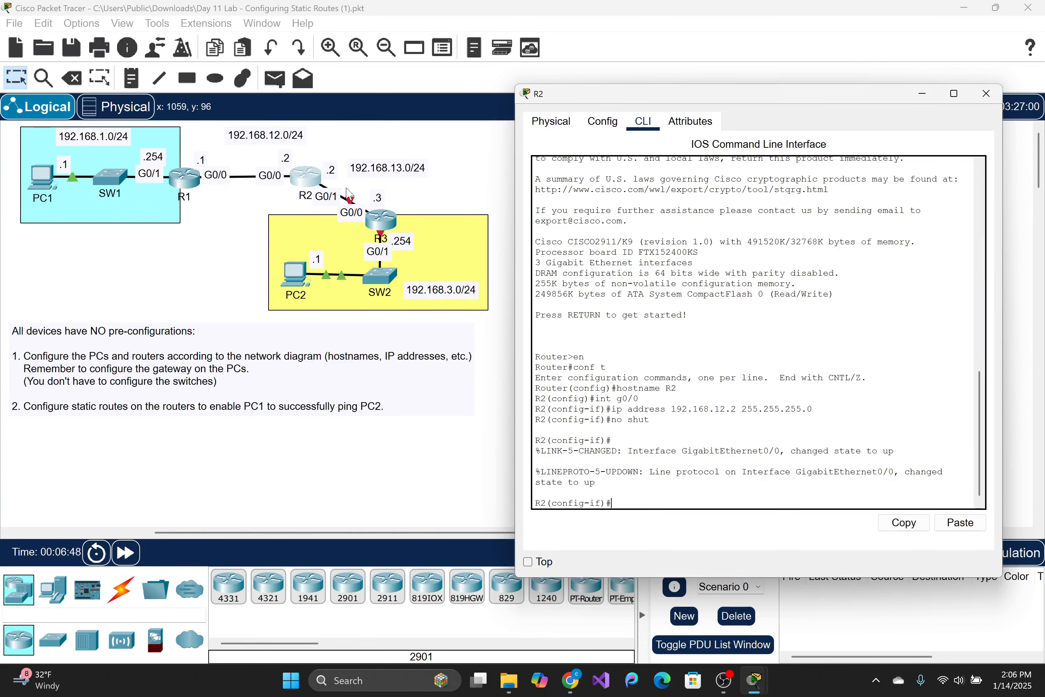
- Assign IP address 192.168.13.2 with mask 255.255.255.0 to R2's G0/1 interface and enable it with no shut
{"action": "type", "text": "int g0/1"}
{"action": "key", "text": "Return"}
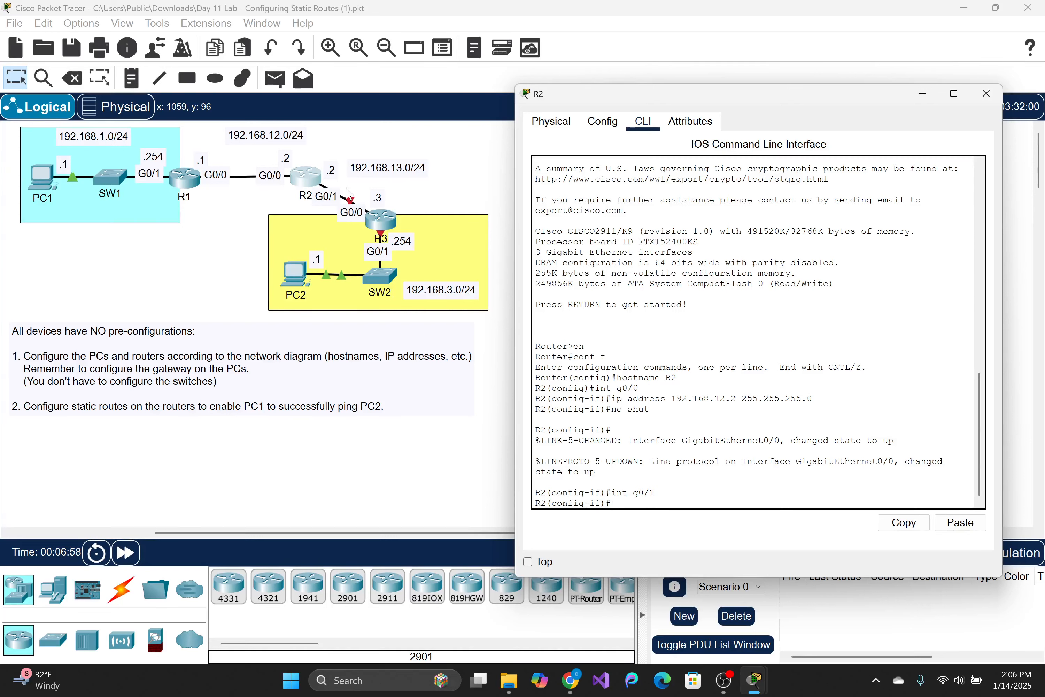
{"action": "type", "text": "addres"}
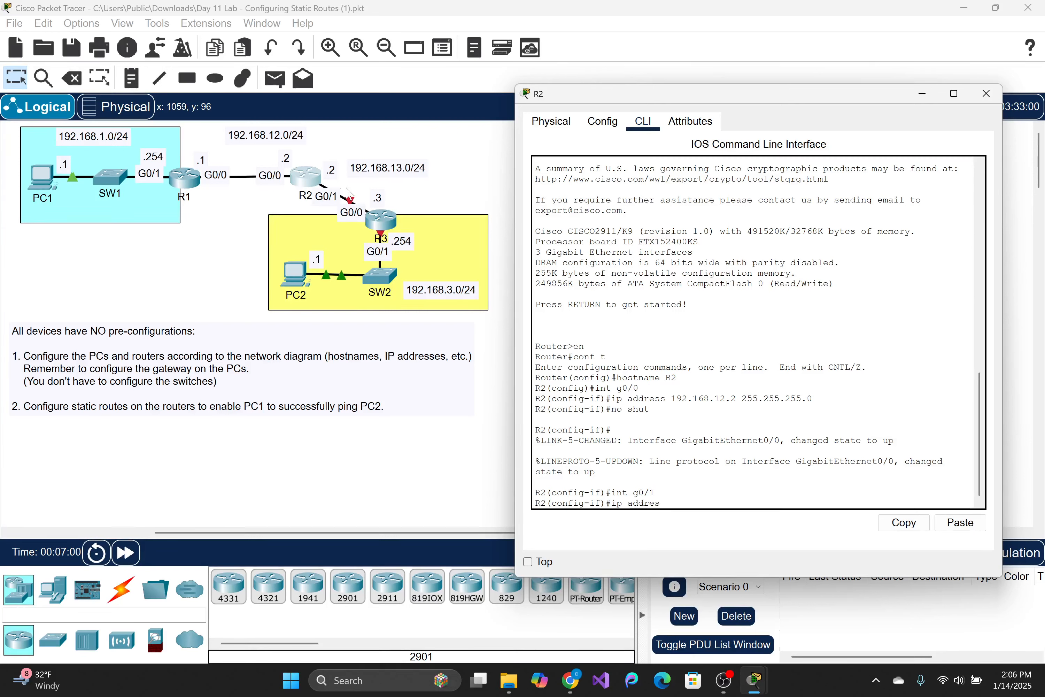
{"action": "type", "text": "s 19"}
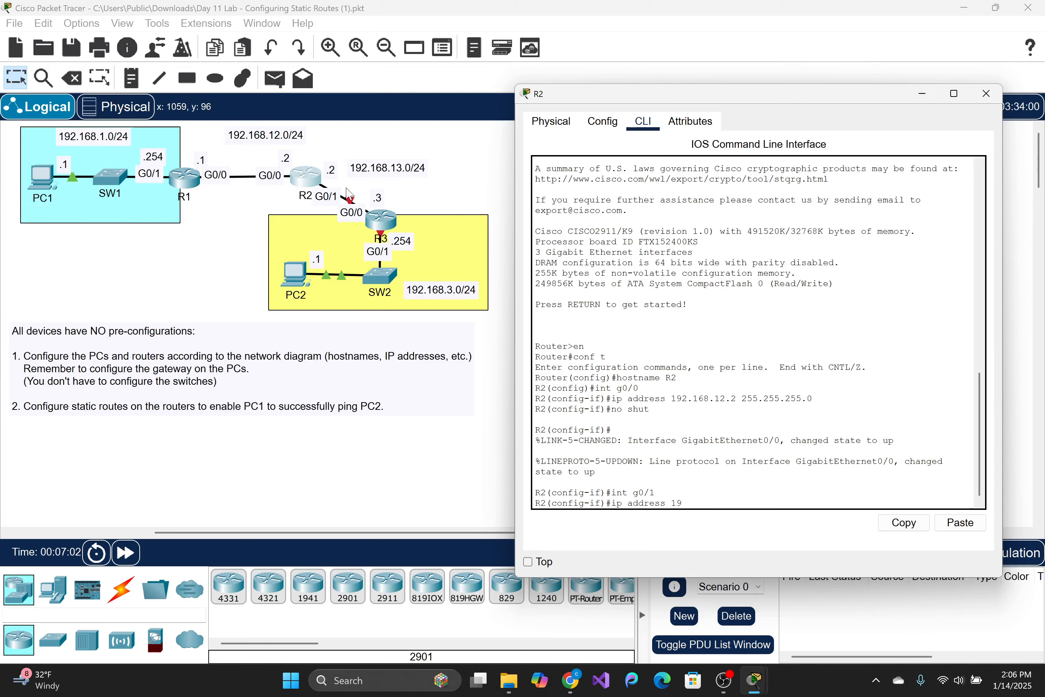
{"action": "type", "text": "2.168.13.2"}
{"action": "type", "text": "255.255.255"}
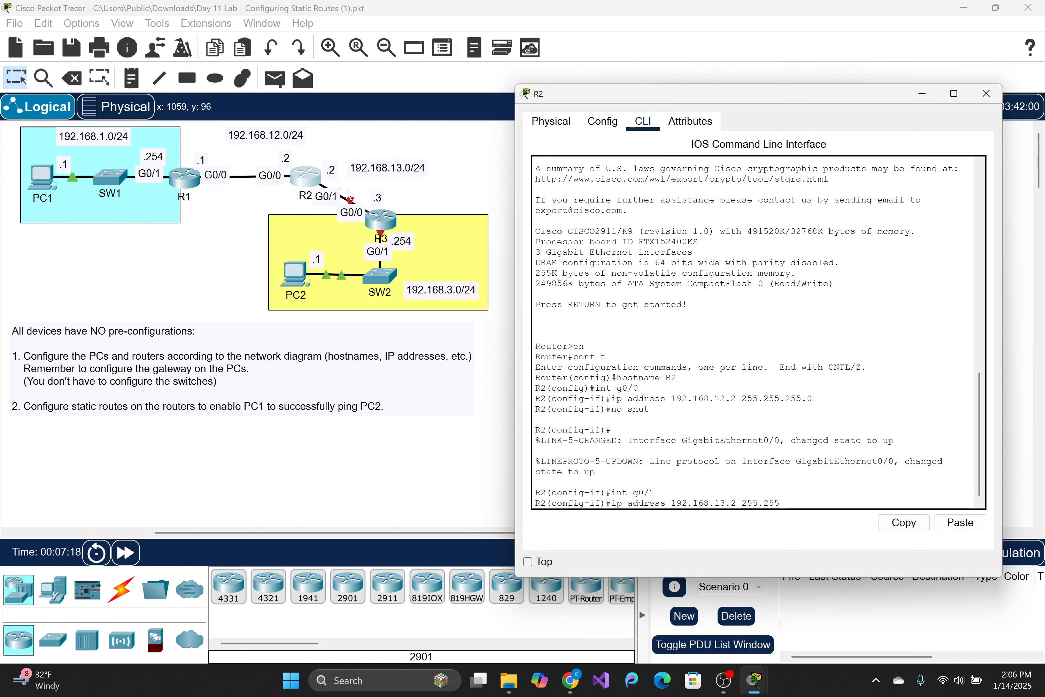
{"action": "type", "text": ".0"}
{"action": "key", "text": "Return"}
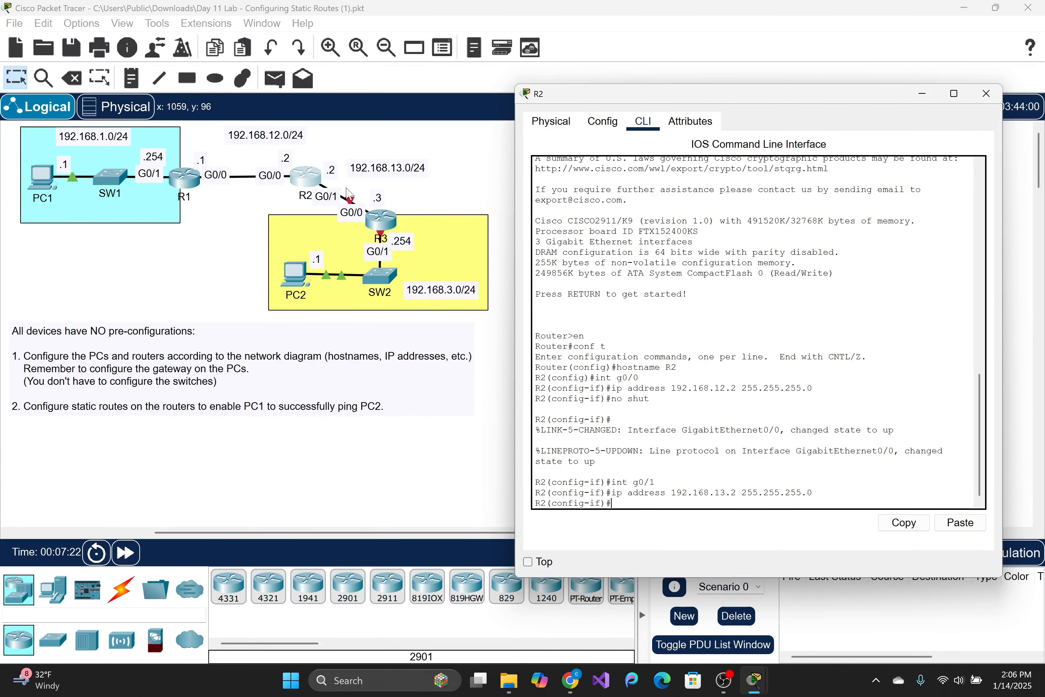
{"action": "type", "text": "no shut"}
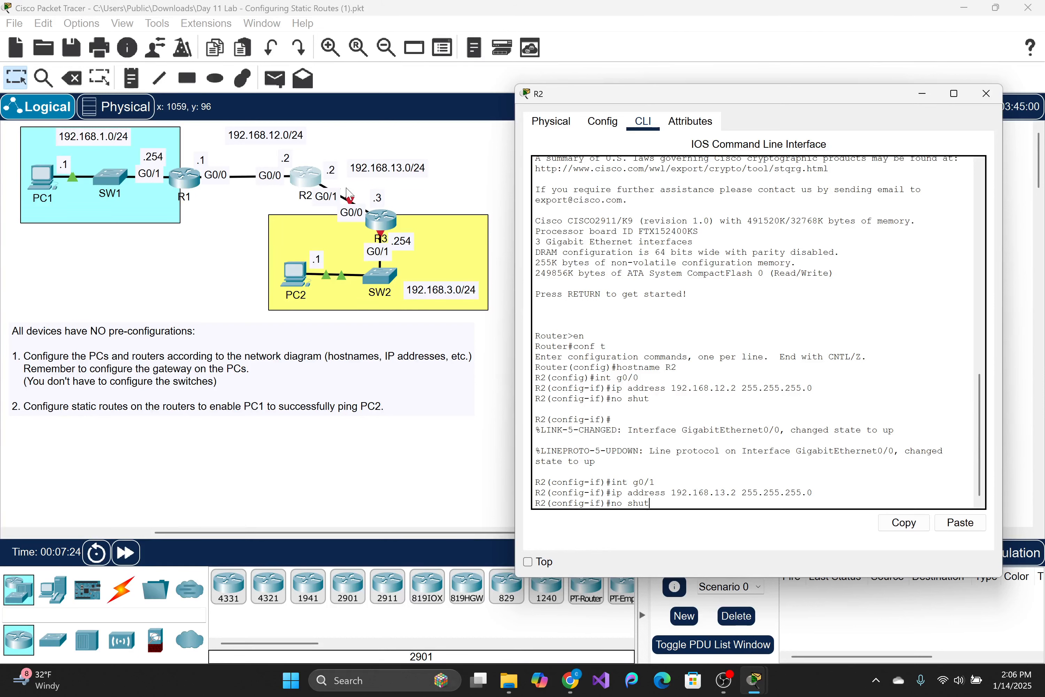
{"action": "key", "text": "Return"}
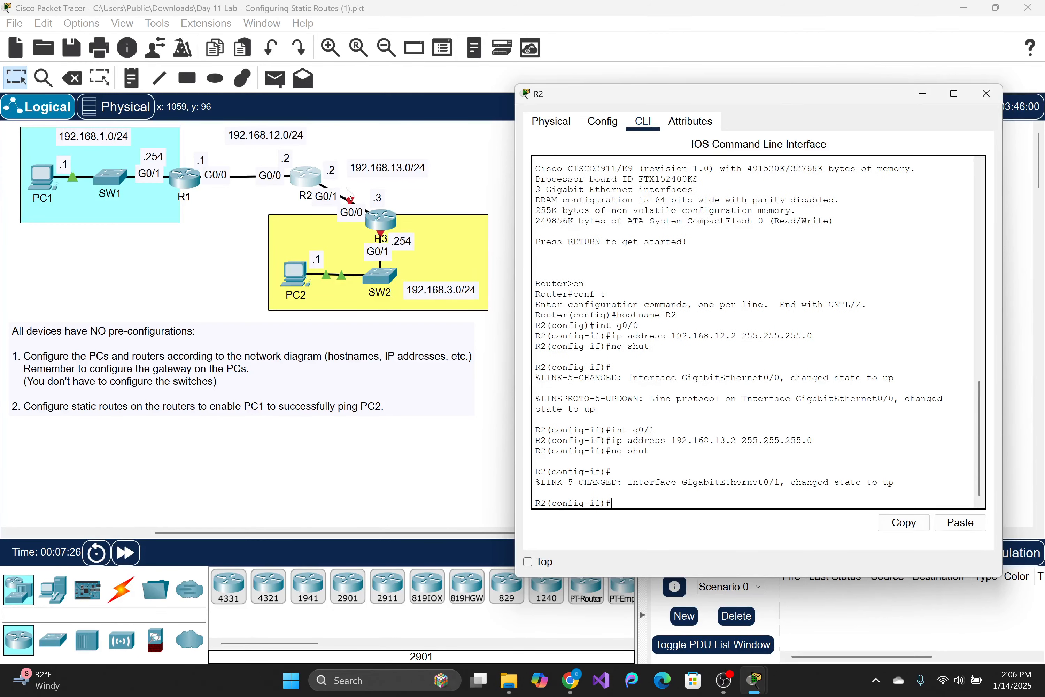
- Check the addresses and protocol status of R2's G0/0 and G0/1 interfaces with do show ip int brief
{"action": "type", "text": "do show"}
{"action": "type", "text": " ip int brie"}
{"action": "type", "text": "f"}
{"action": "key", "text": "Return"}
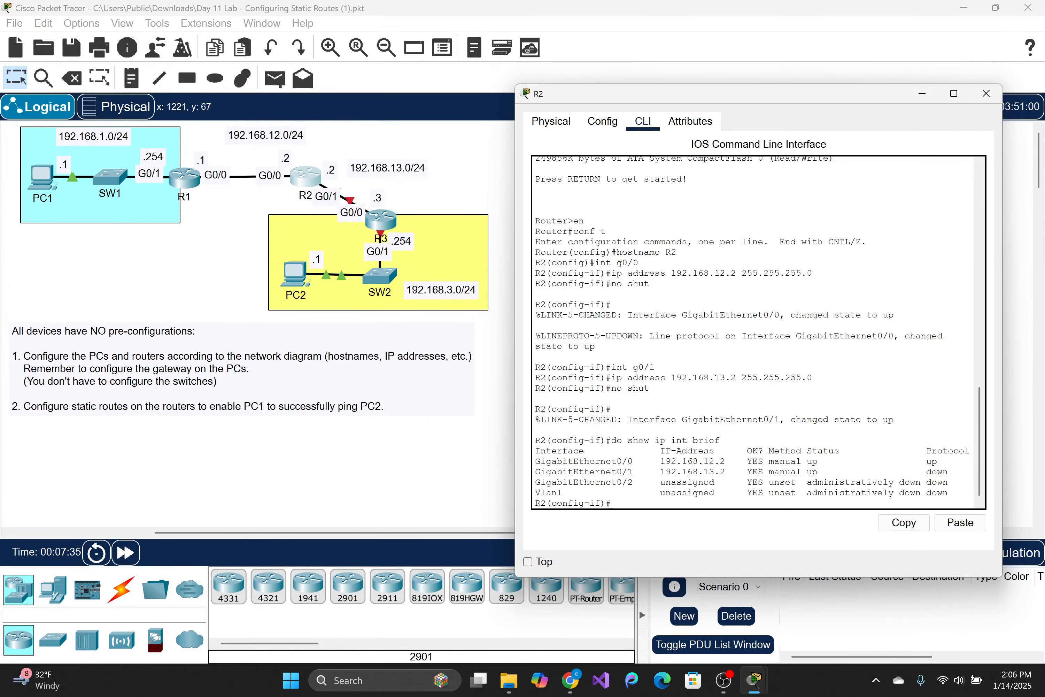
{"action": "left_click_drag", "start_coordinate": [725, 461], "coordinate": [660, 461]}
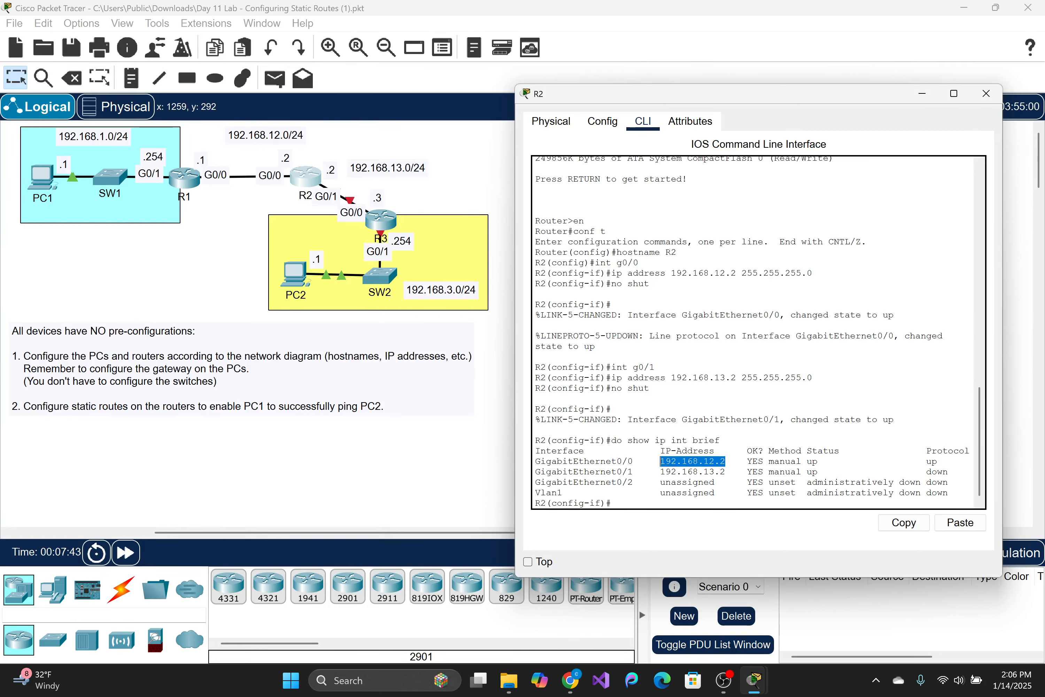
{"action": "left_click_drag", "start_coordinate": [926, 472], "coordinate": [954, 472]}
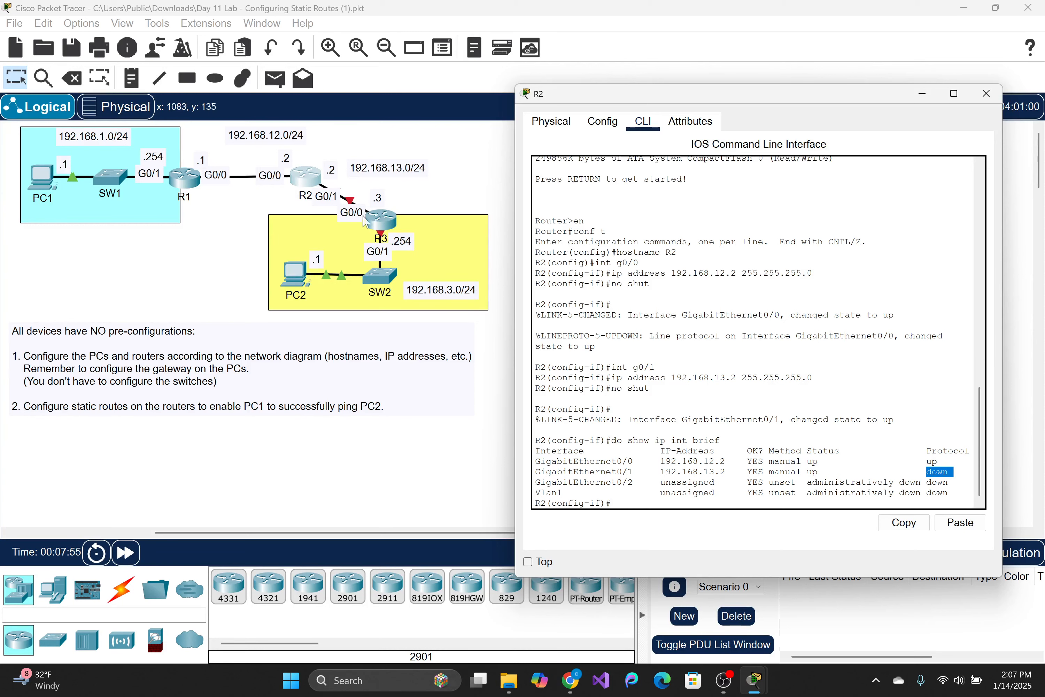
{"action": "left_click", "coordinate": [986, 93]}
- Return to R1's command line, leave interface configuration with exit and set the router's hostname to R1
{"action": "left_click", "coordinate": [185, 179]}
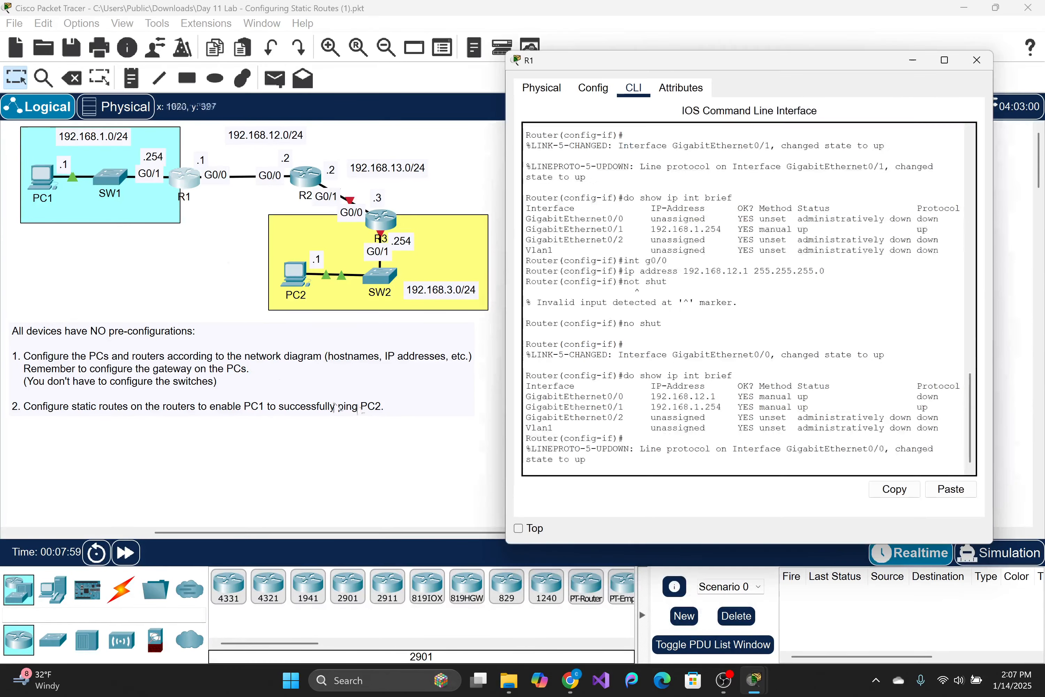
{"action": "key", "text": "Return"}
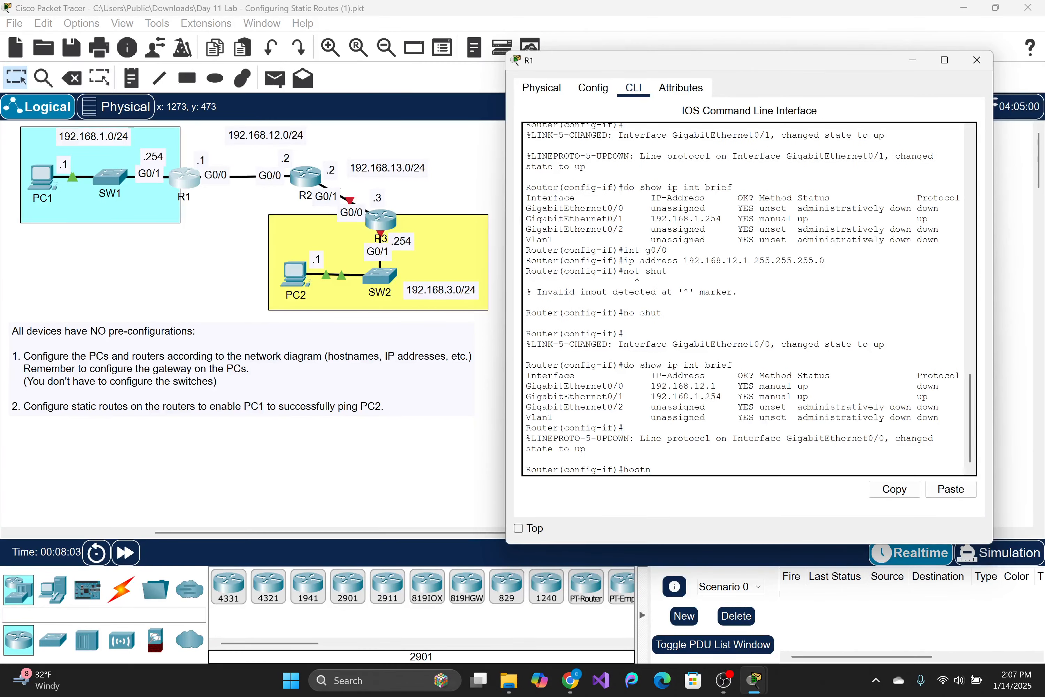
{"action": "type", "text": "exit"}
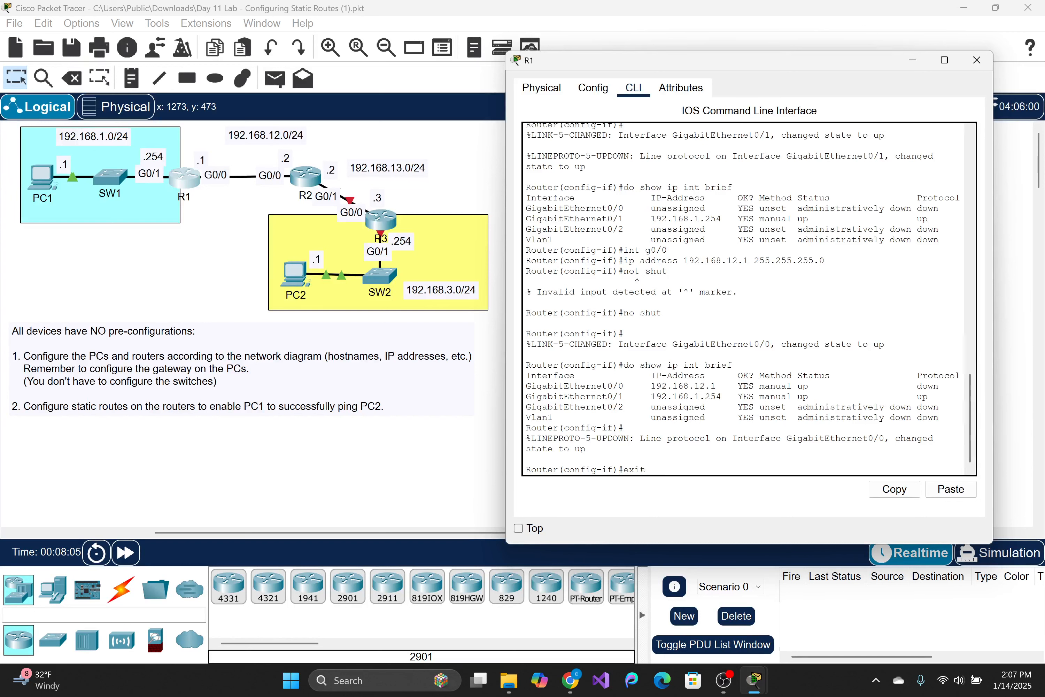
{"action": "key", "text": "Return"}
{"action": "type", "text": "hostna"}
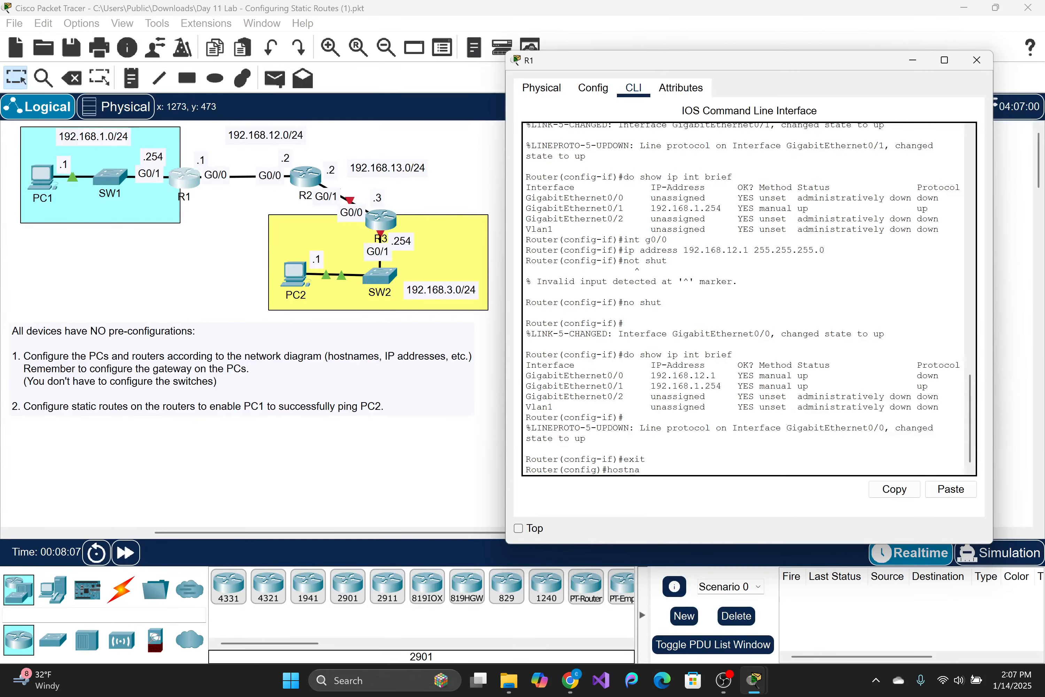
{"action": "type", "text": "me R1"}
{"action": "key", "text": "Return"}
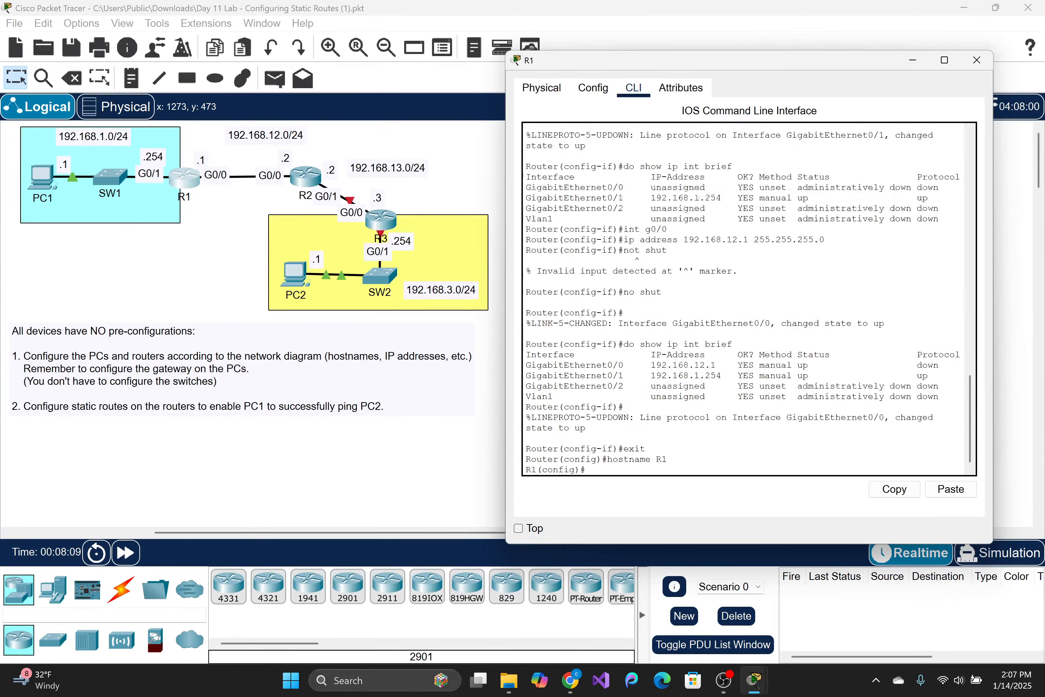
- Check the addresses and status of R1's interfaces with do show ip int brief, then close R1's window
{"action": "type", "text": "do show ip int brief"}
{"action": "key", "text": "Return"}
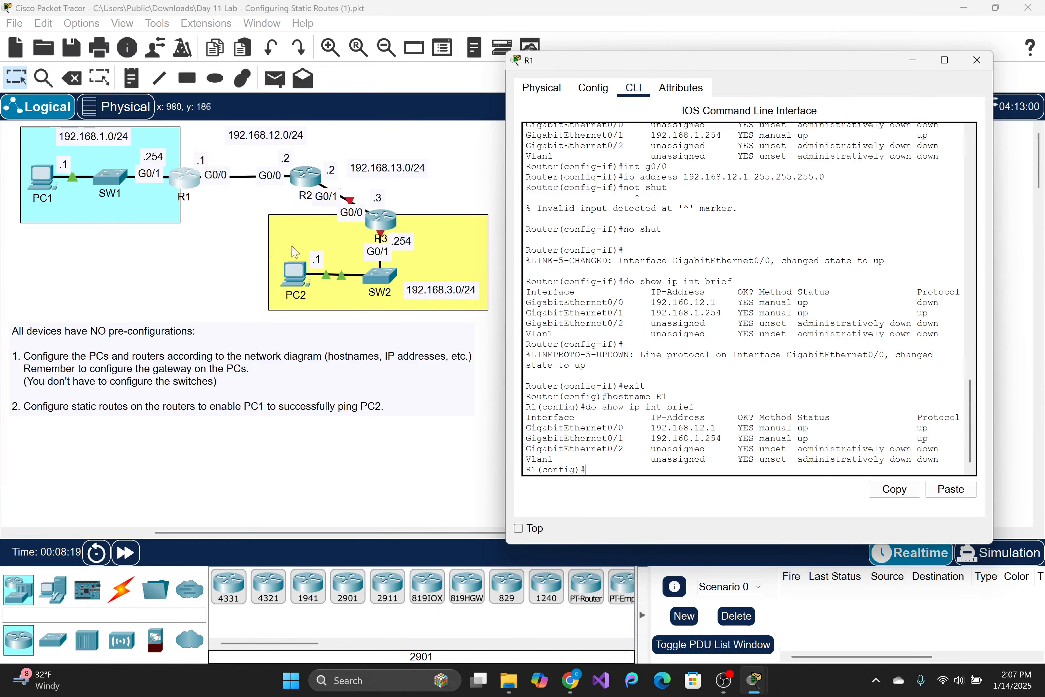
{"action": "left_click", "coordinate": [977, 60]}
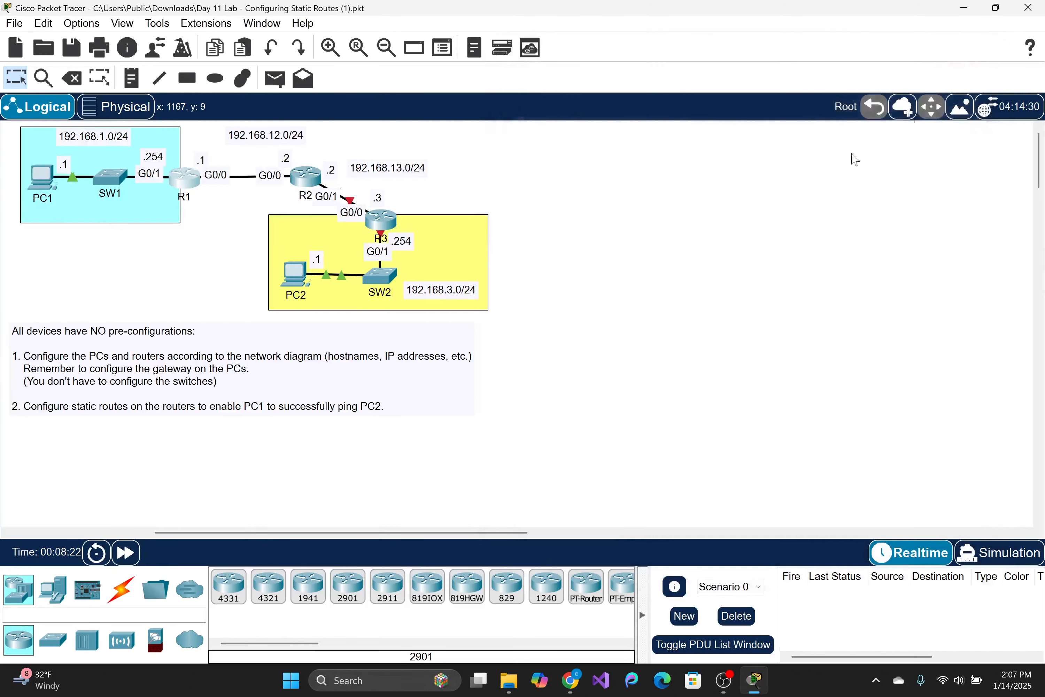
- Open the IOS command line of router R3 and enter global configuration mode with en and conf t
{"action": "left_click", "coordinate": [385, 227]}
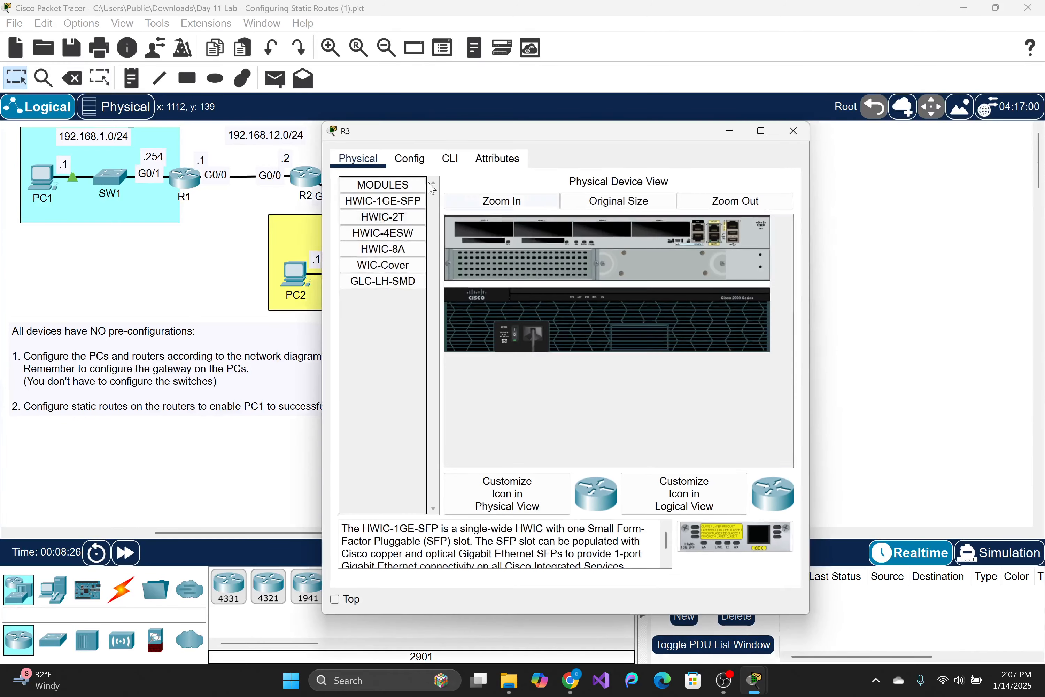
{"action": "left_click", "coordinate": [412, 163]}
{"action": "left_click", "coordinate": [449, 161]}
{"action": "left_click_drag", "start_coordinate": [480, 143], "coordinate": [699, 111]}
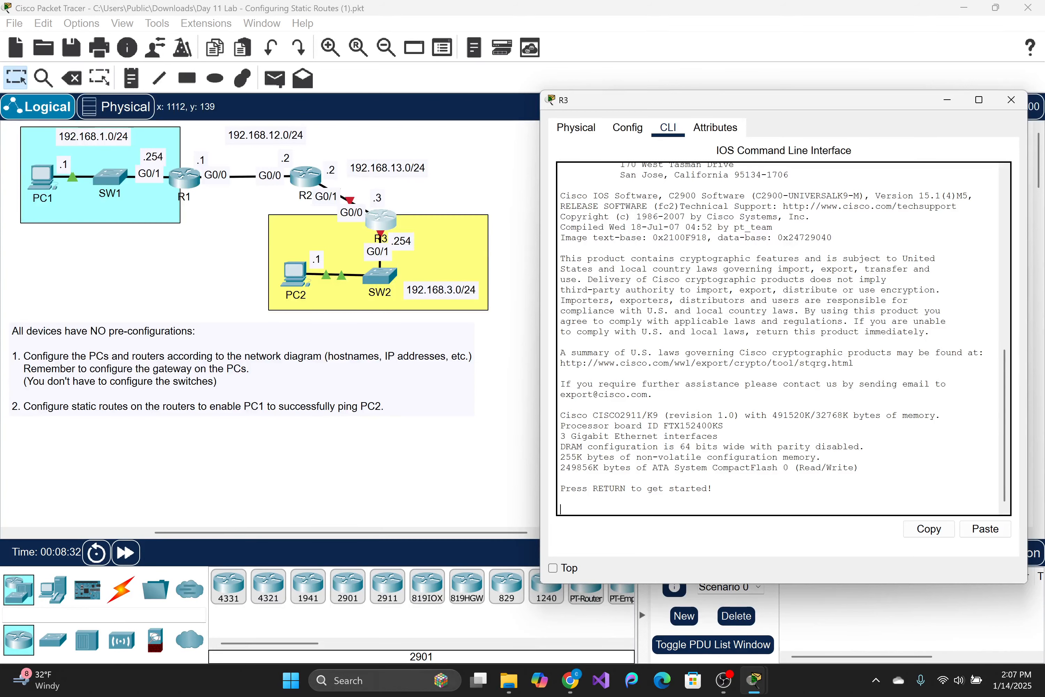
{"action": "key", "text": "Return"}
{"action": "type", "text": "en"}
{"action": "key", "text": "Return"}
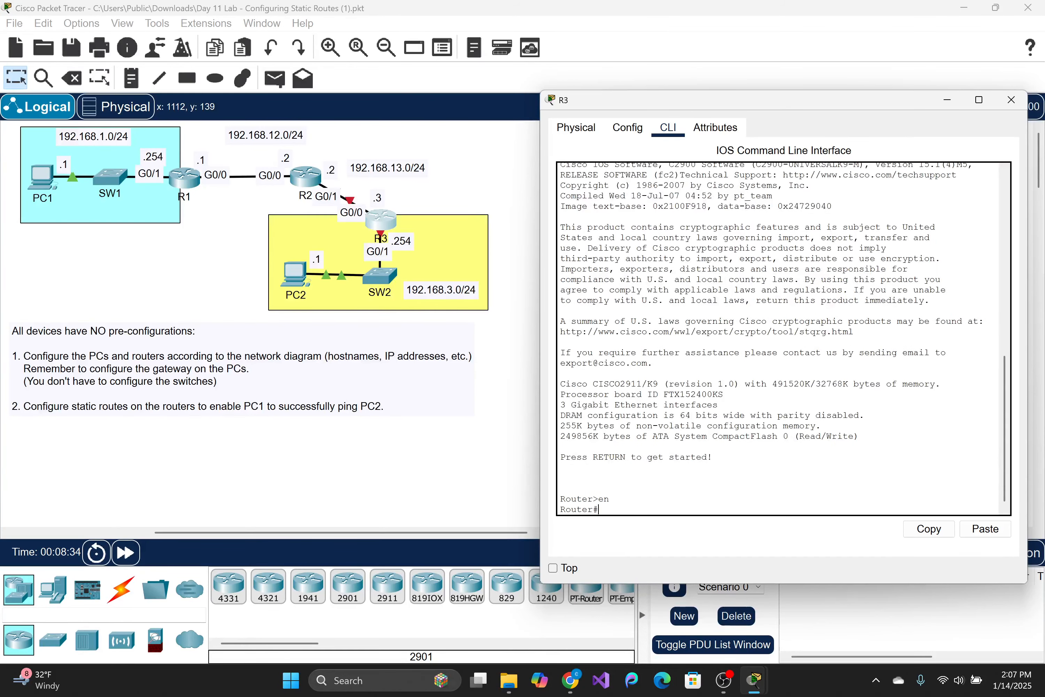
{"action": "type", "text": "conf t"}
{"action": "key", "text": "Return"}
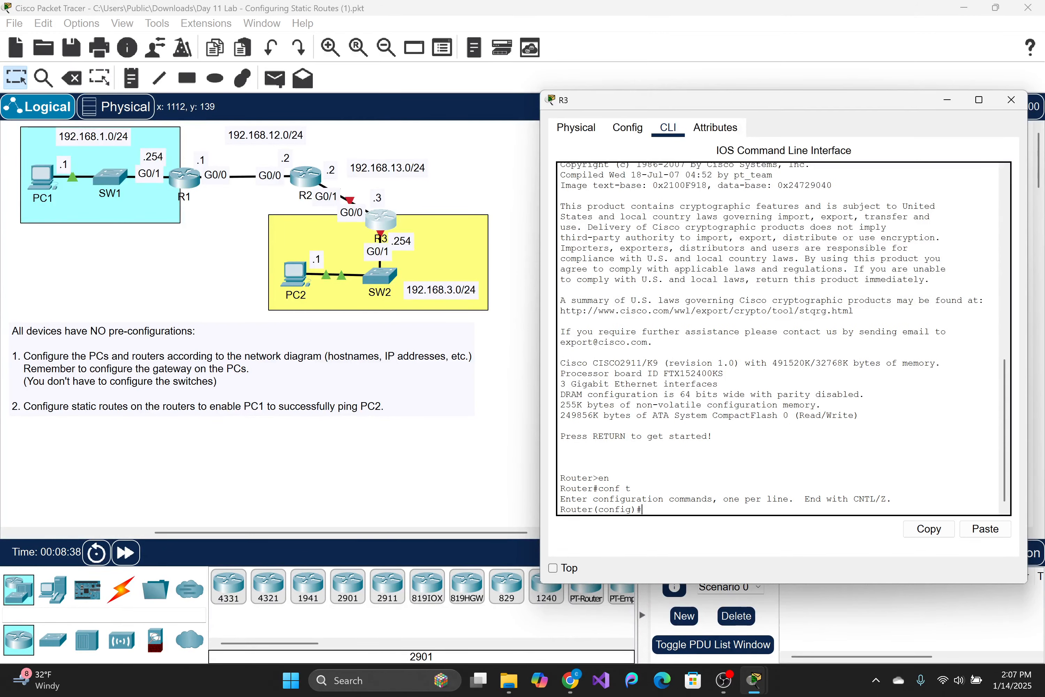
- Assign IP address 192.168.13.3 with mask 255.255.255.0 to R3's G0/0 interface and enable it with no shut
{"action": "type", "text": "int g0/0"}
{"action": "key", "text": "Return"}
{"action": "type", "text": "ip address "}
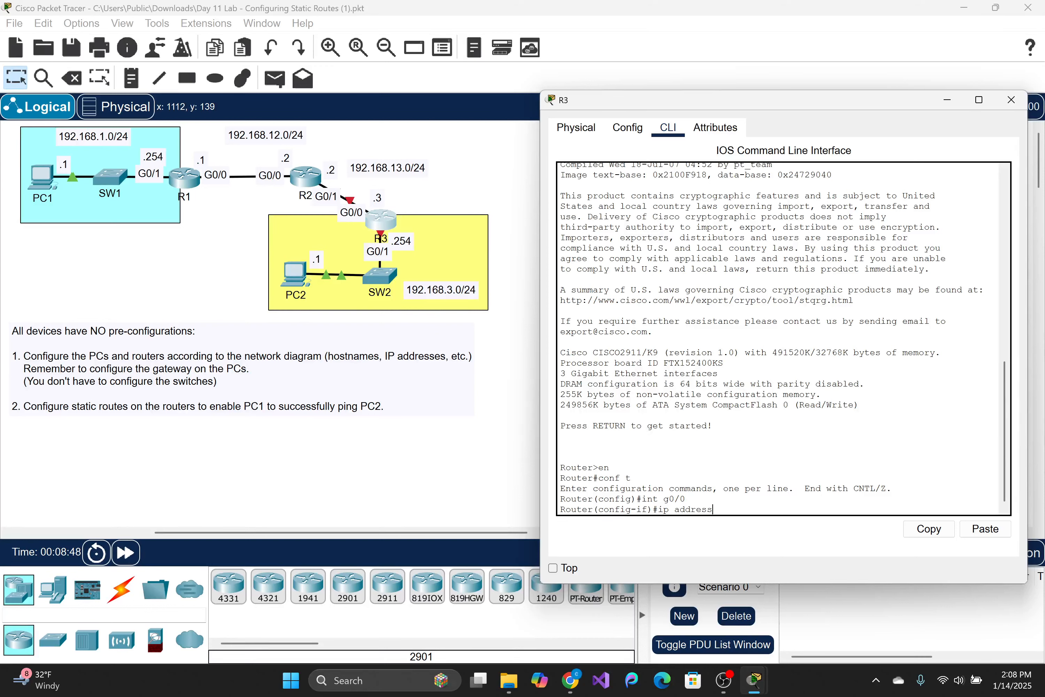
{"action": "type", "text": "192.168.13.3 255.255.255.0"}
{"action": "key", "text": "Return"}
{"action": "type", "text": "no shut"}
{"action": "key", "text": "Return"}
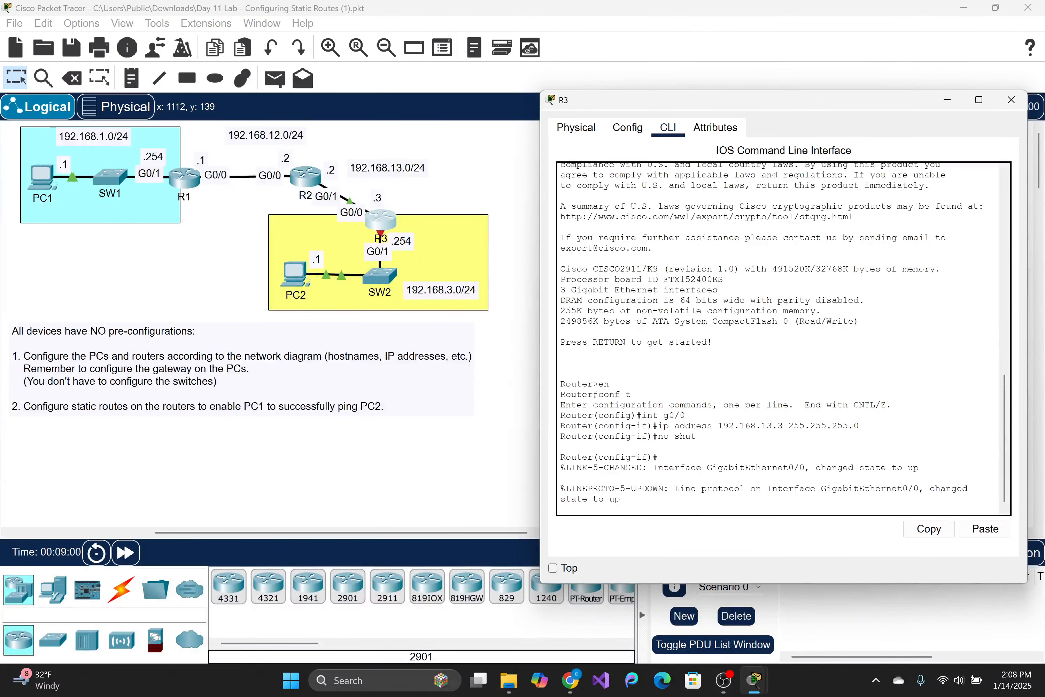
- Select R3's G0/1 interface, try to assign IP address 192.168.3.254 without a mask, and enable the interface with no shut
{"action": "key", "text": "Return"}
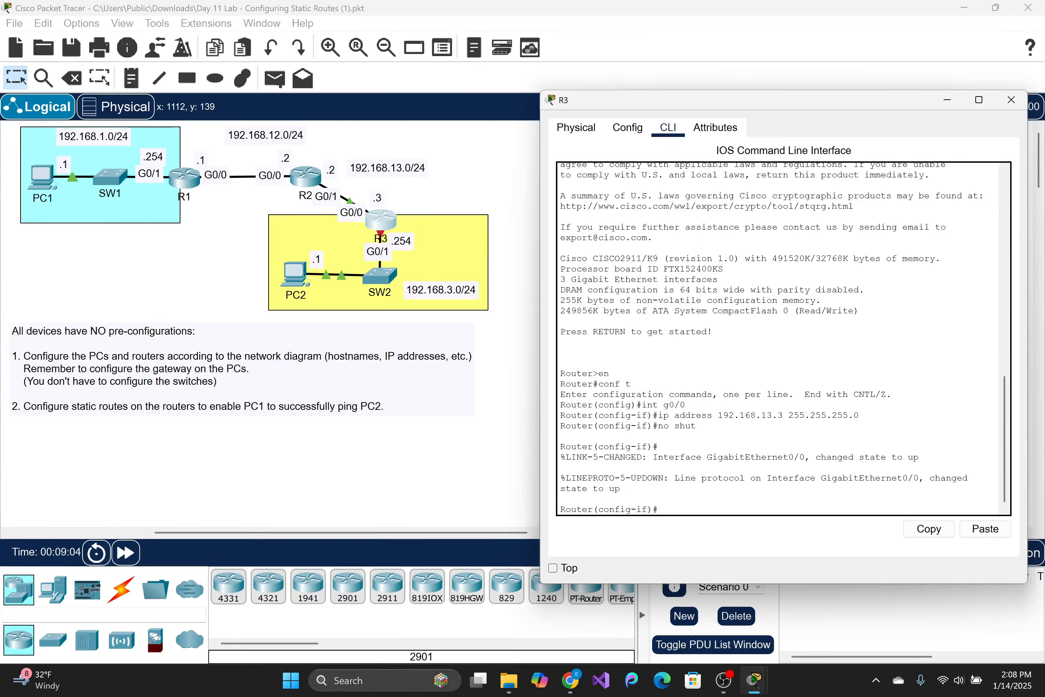
{"action": "type", "text": "int g0/1"}
{"action": "key", "text": "Return"}
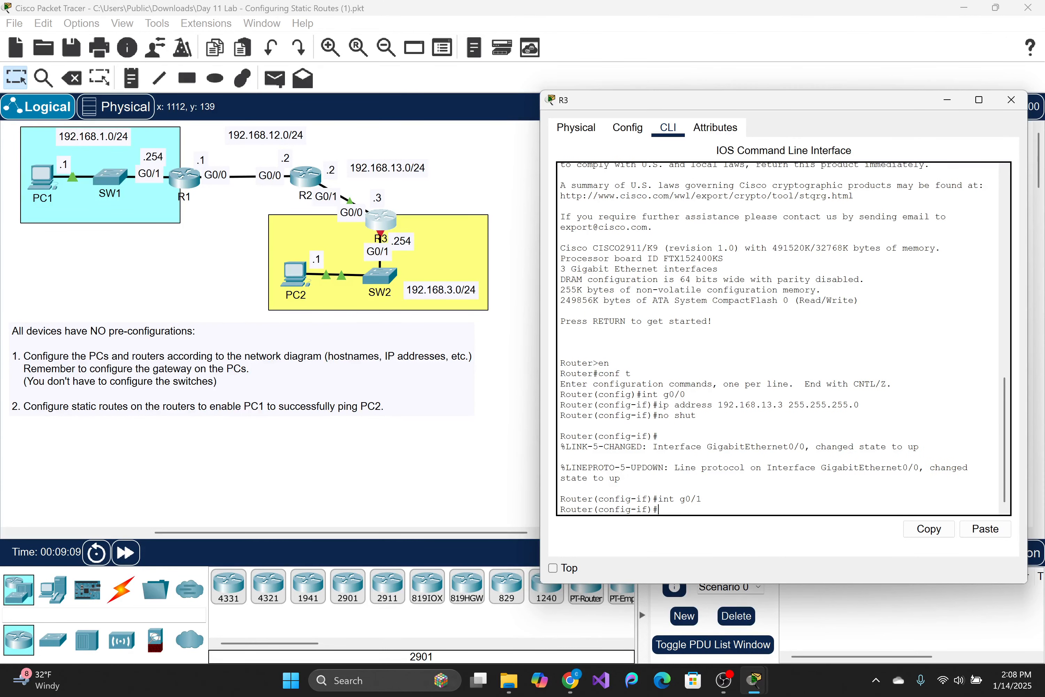
{"action": "type", "text": "ip addr"}
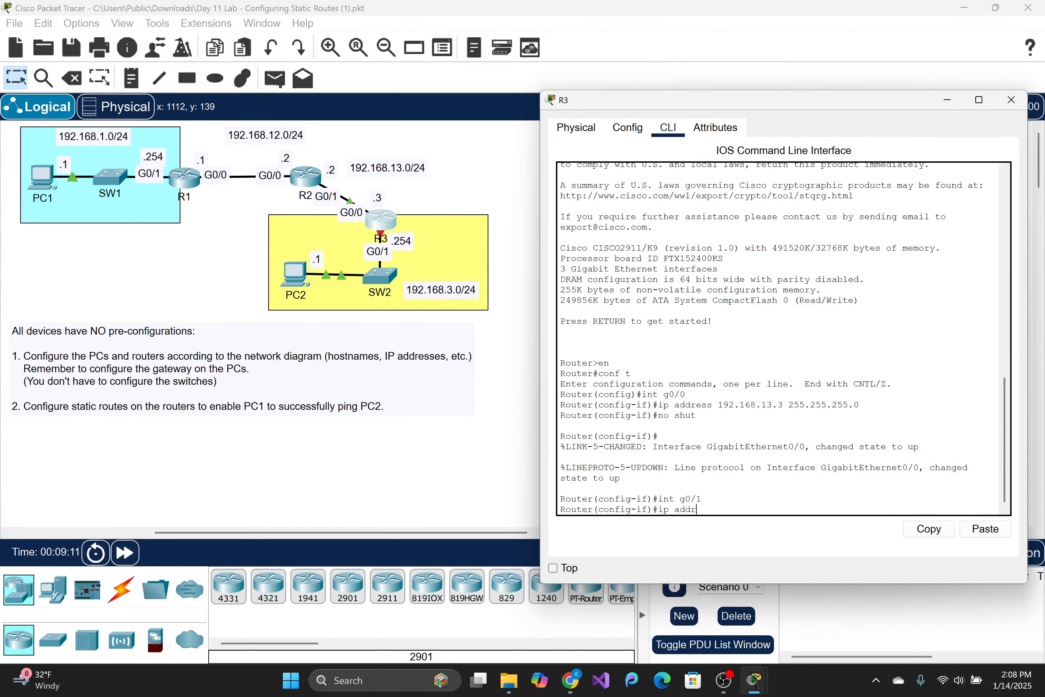
{"action": "type", "text": "ess 192.168."}
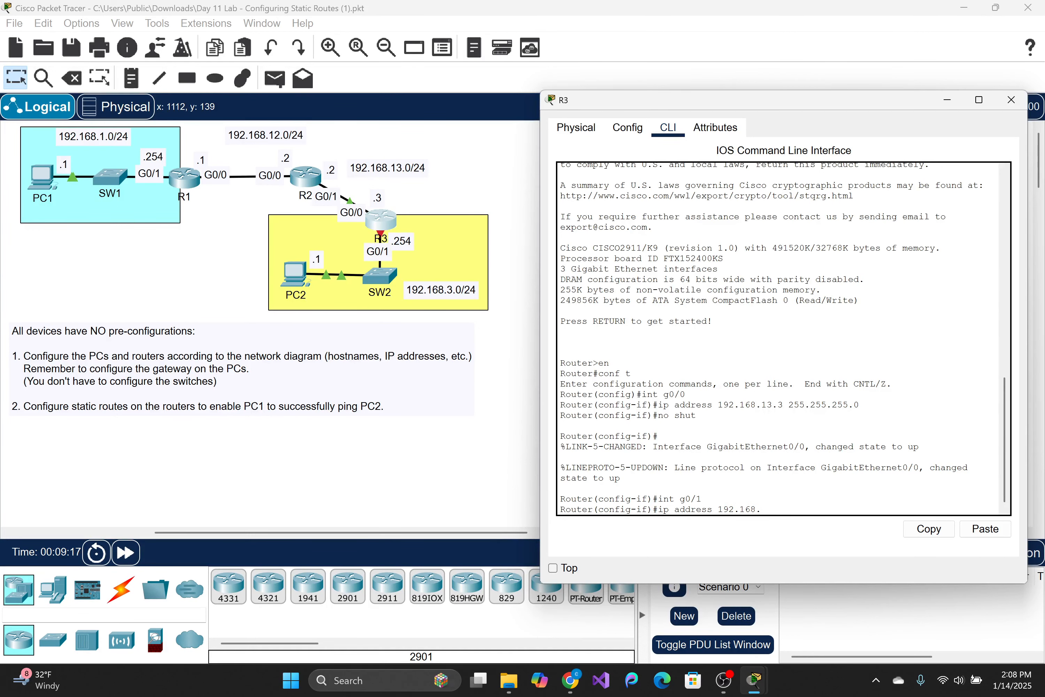
{"action": "type", "text": "3.254"}
{"action": "key", "text": "Return"}
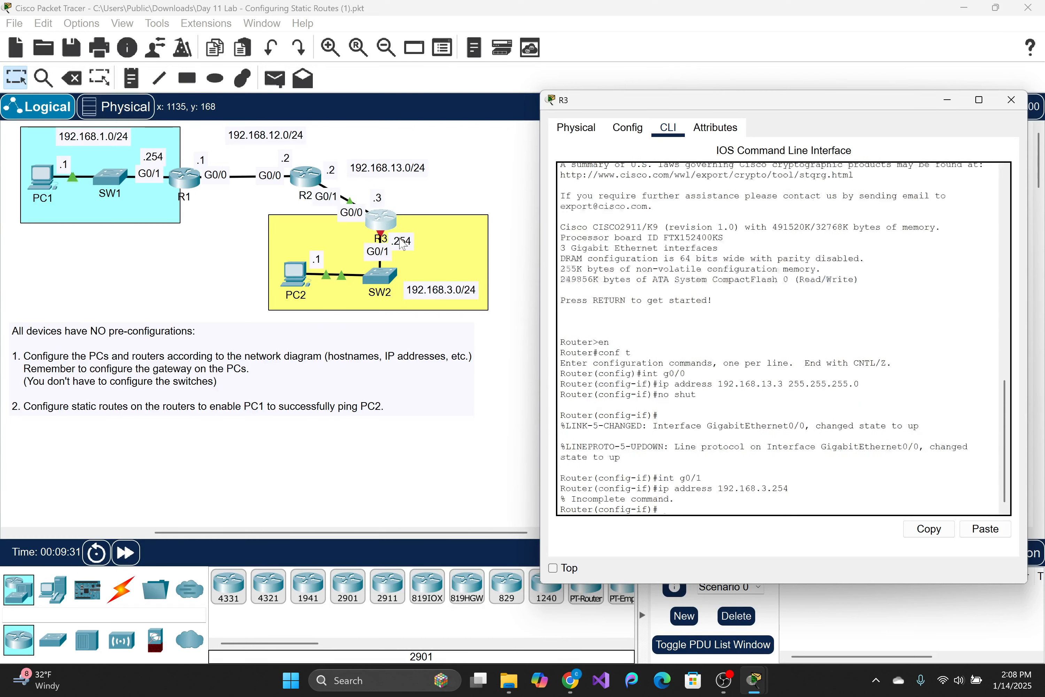
{"action": "type", "text": "no shut"}
{"action": "key", "text": "Return"}
{"action": "key", "text": "Return"}
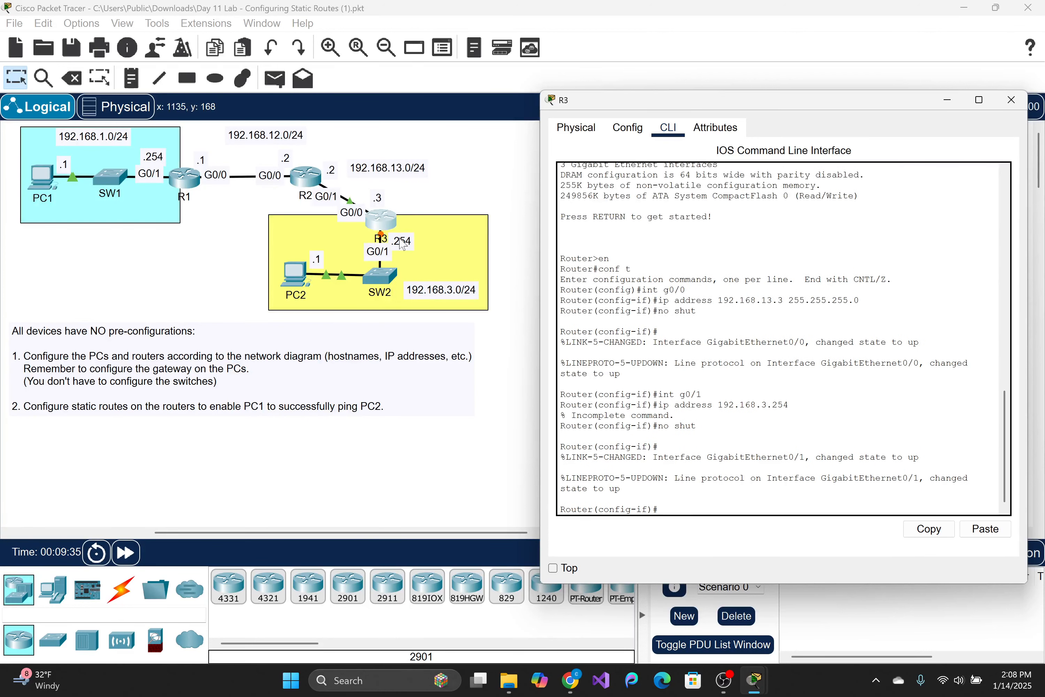
- Leave interface configuration with exit and set the router's hostname to R3
{"action": "type", "text": "exit"}
{"action": "key", "text": "Return"}
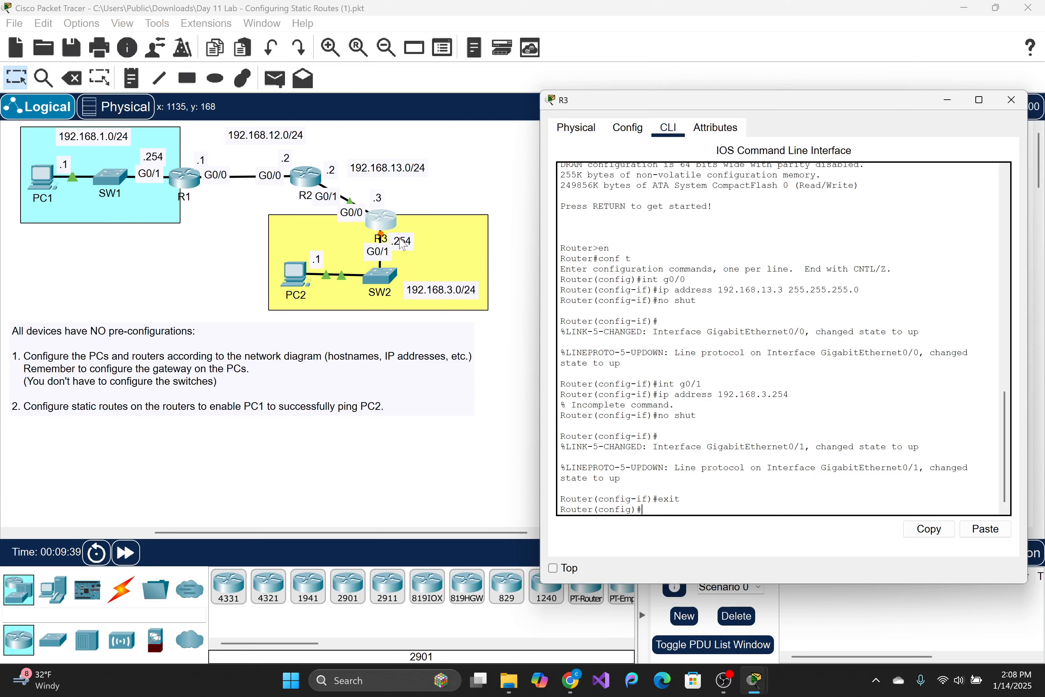
{"action": "type", "text": "hostname R2"}
{"action": "key", "text": "BackSpace"}
{"action": "type", "text": "3"}
{"action": "key", "text": "Return"}
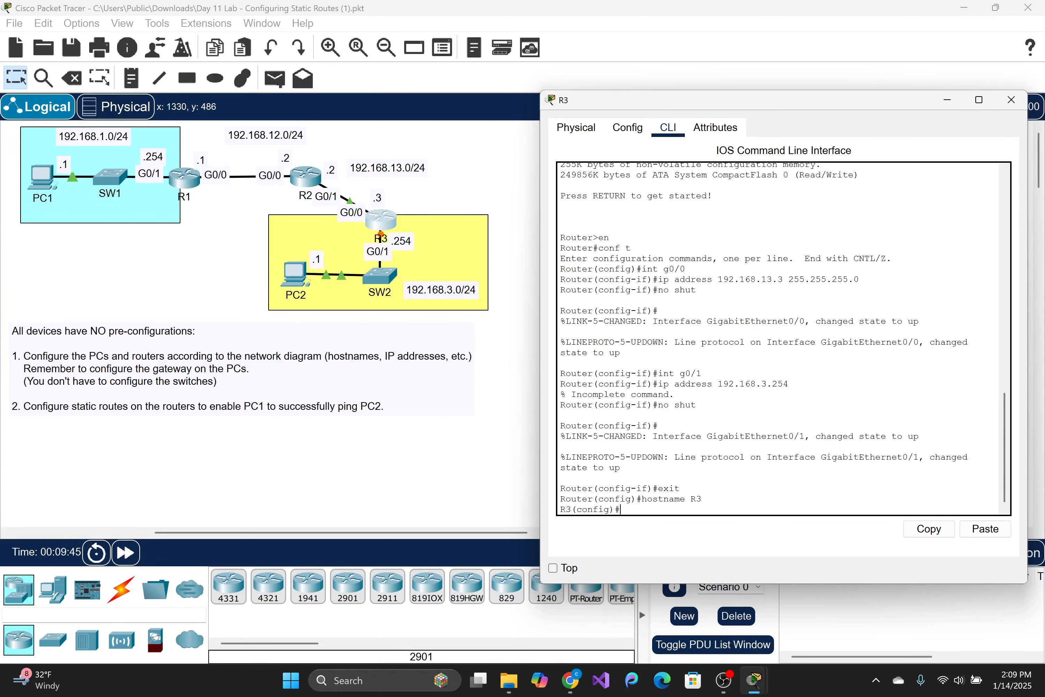
- Check the addresses and status of R3's interfaces with do show ip int brief and close R3's window
{"action": "type", "text": "do shpww ip int brief"}
{"action": "key", "text": "Return"}
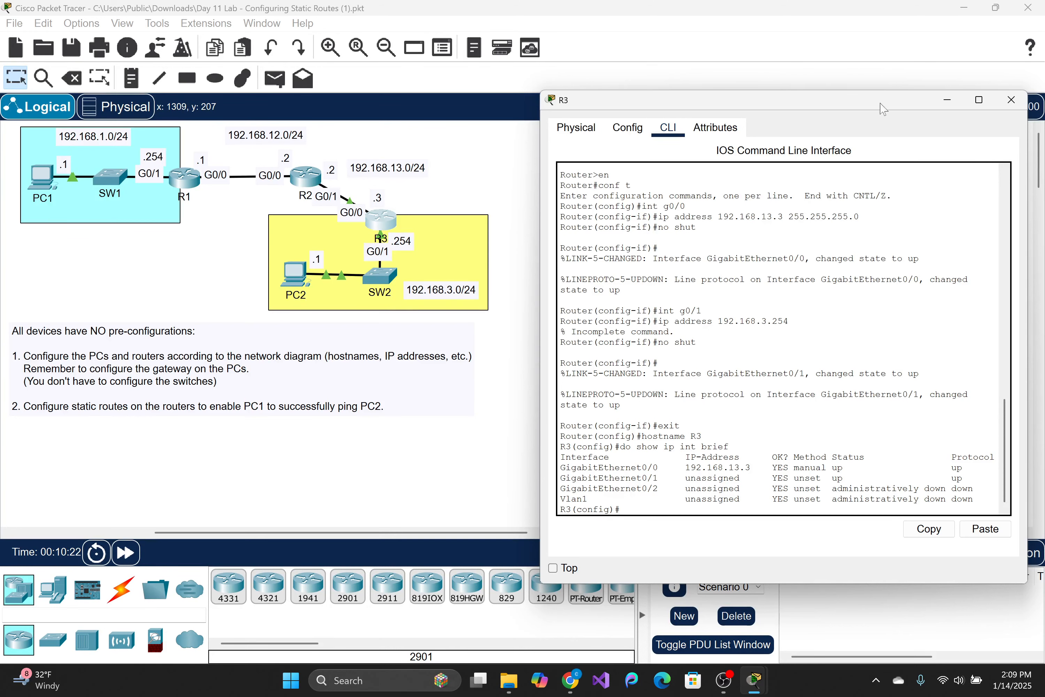
{"action": "left_click", "coordinate": [1011, 100]}
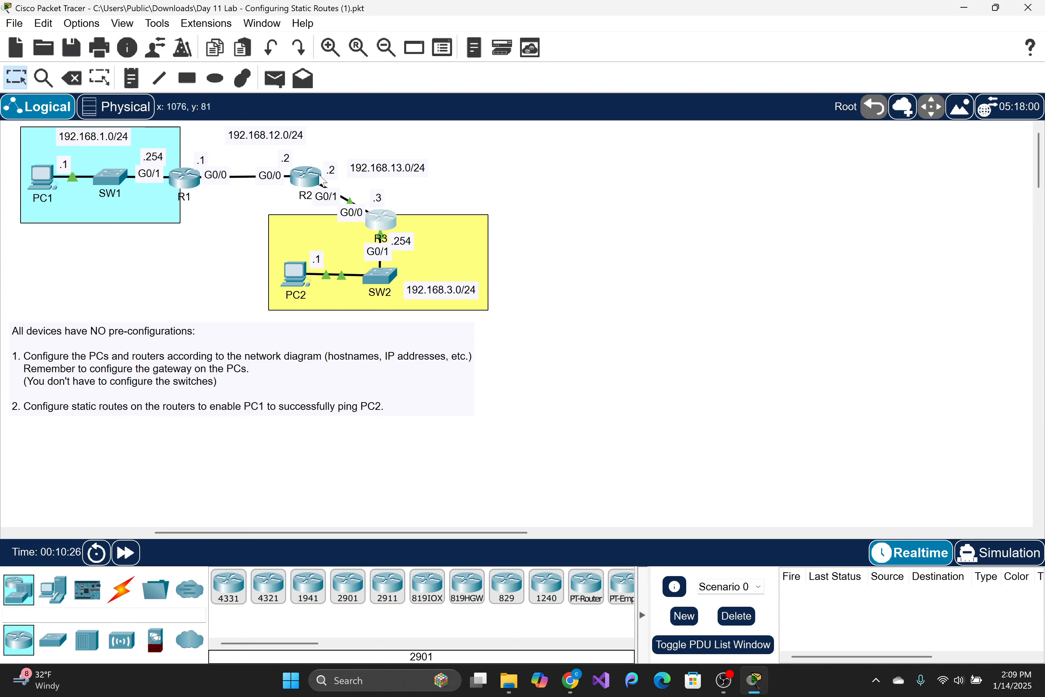
- Reopen R1's command line and add a static route to 192.168.3.0 with mask 255.255.255.0 and next hop 192.168.12.2
{"action": "left_click", "coordinate": [182, 179]}
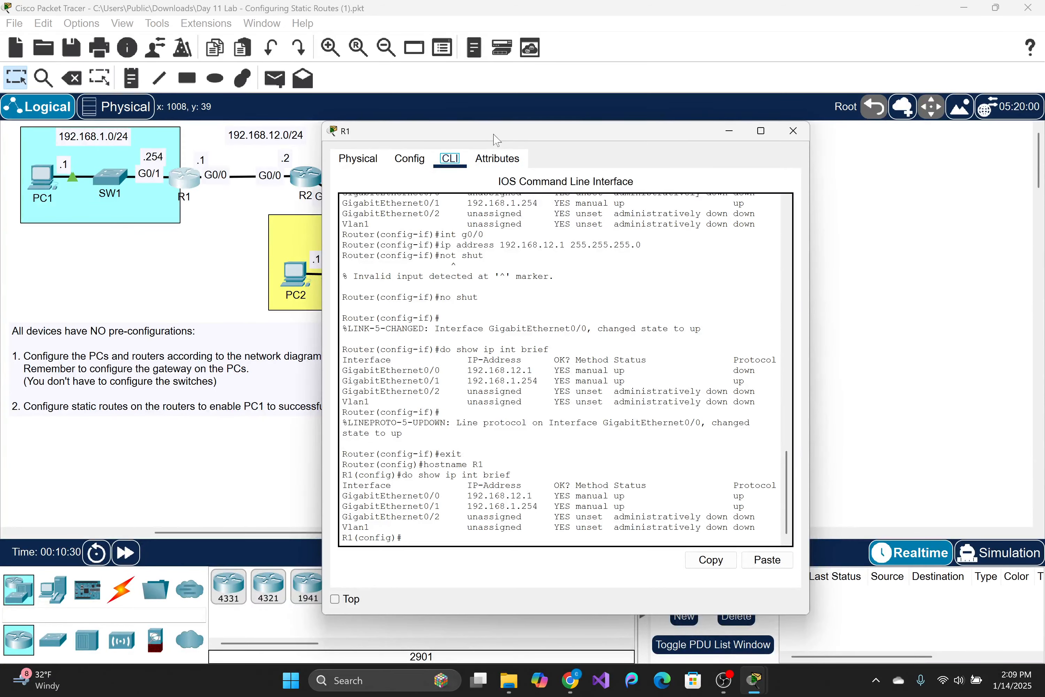
{"action": "left_click_drag", "start_coordinate": [492, 131], "coordinate": [666, 51]}
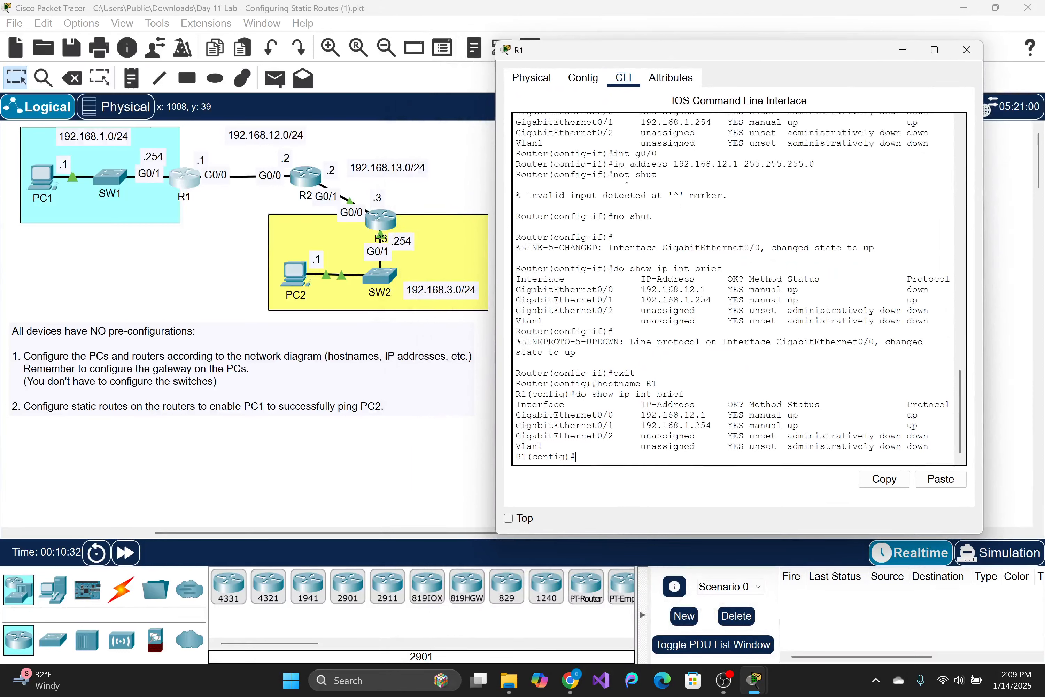
{"action": "type", "text": "ip route"}
{"action": "left_click_drag", "start_coordinate": [603, 54], "coordinate": [649, 48]}
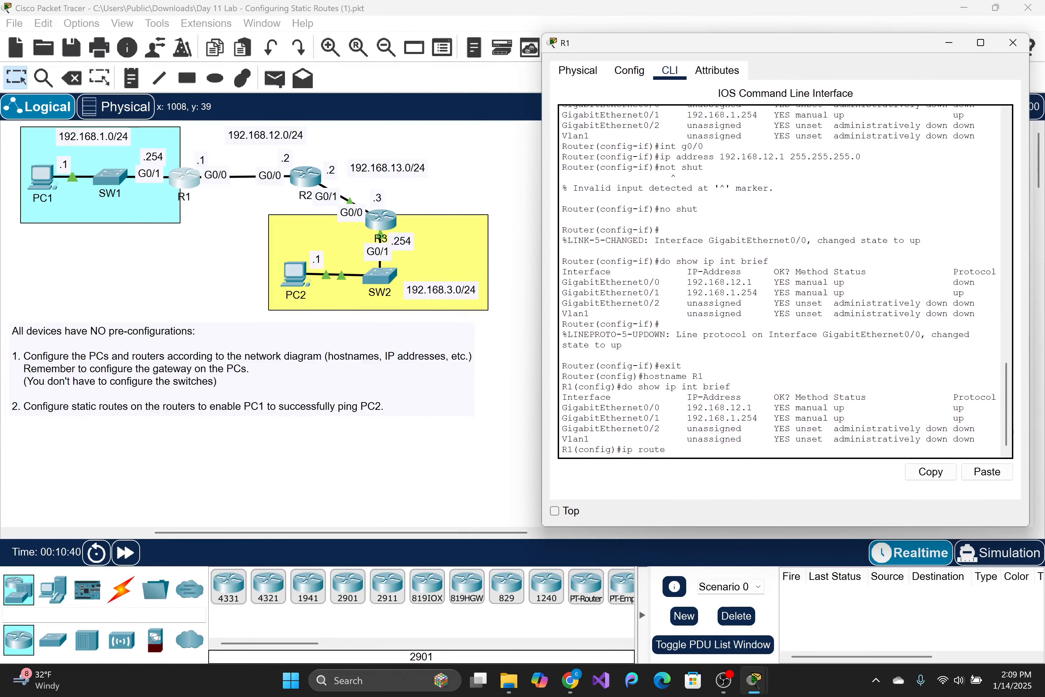
{"action": "type", "text": "192.168.3.0 255."}
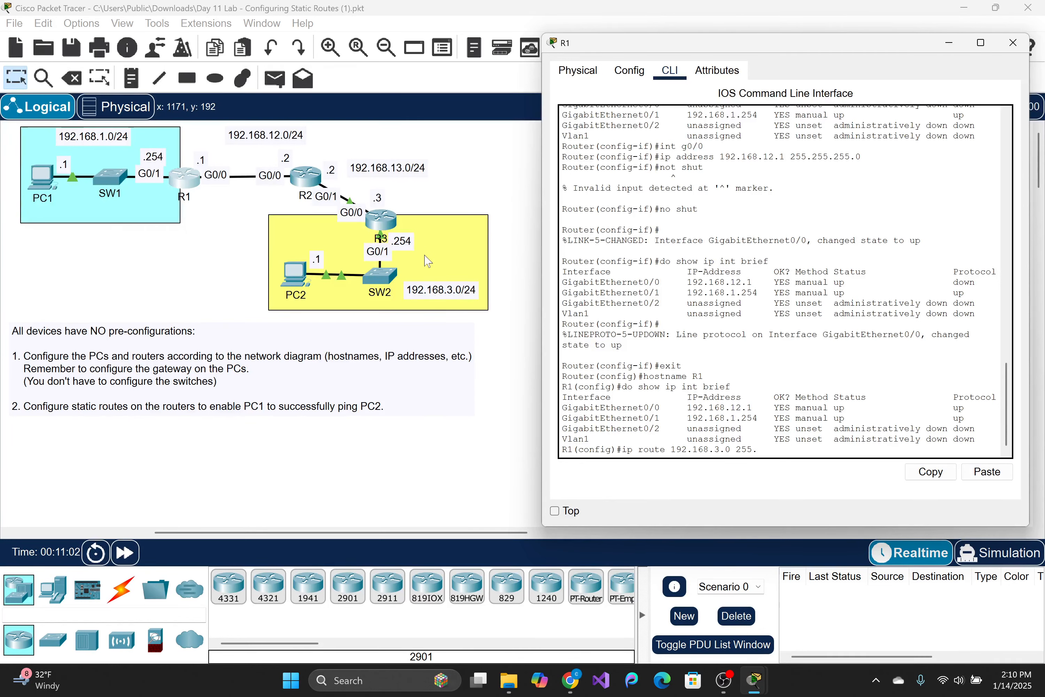
{"action": "type", "text": "255."}
{"action": "type", "text": "255.0 19"}
{"action": "type", "text": "2.168.12"}
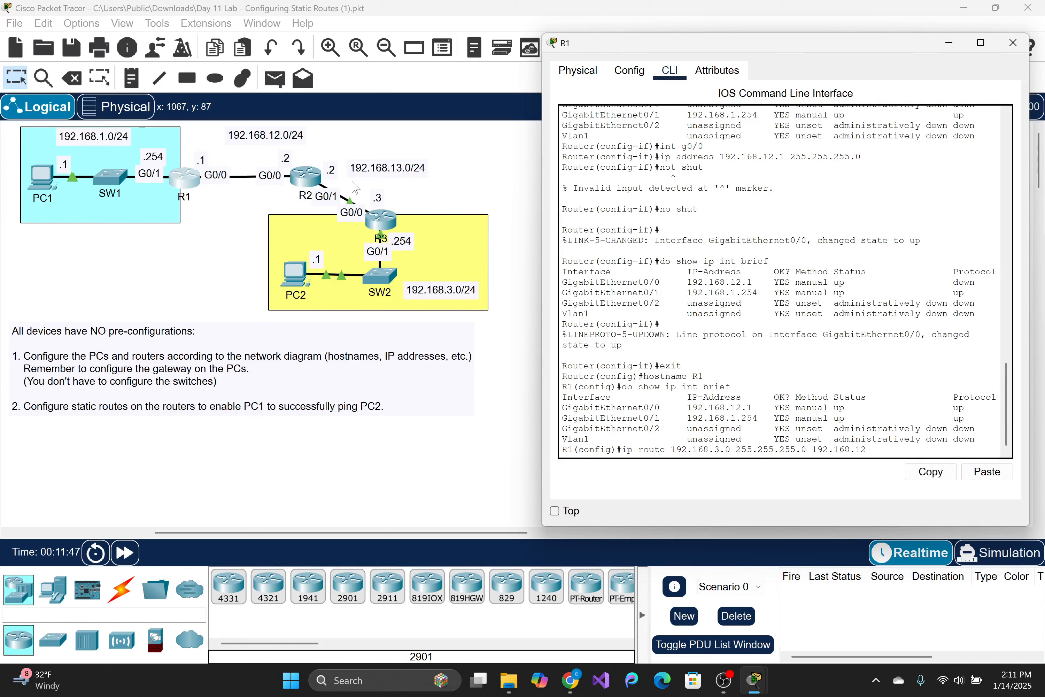
{"action": "type", "text": ".2"}
{"action": "key", "text": "Return"}
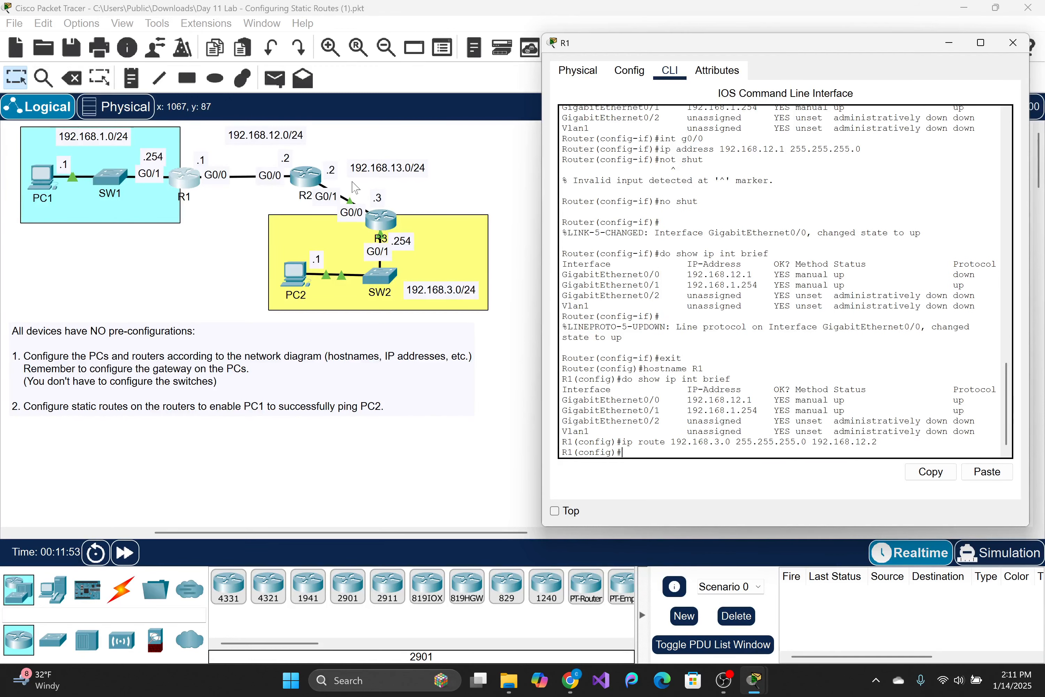
- Examine the static route in R1's routing table with do show ip route and close R1's window
{"action": "type", "text": "show ip route"}
{"action": "key", "text": "Return"}
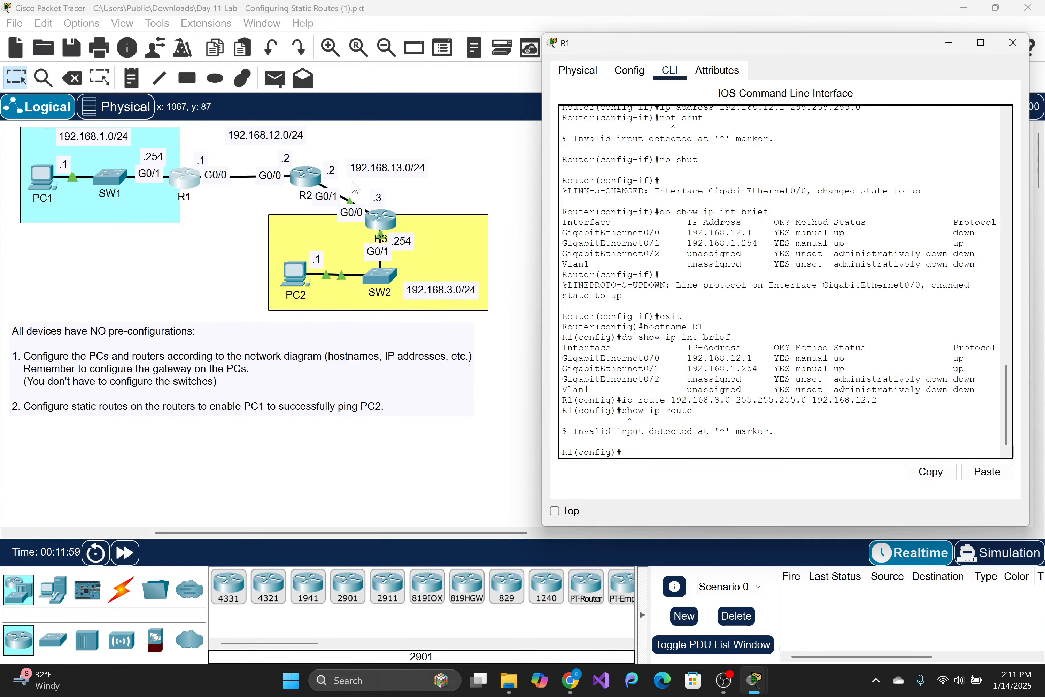
{"action": "type", "text": "do show ip "}
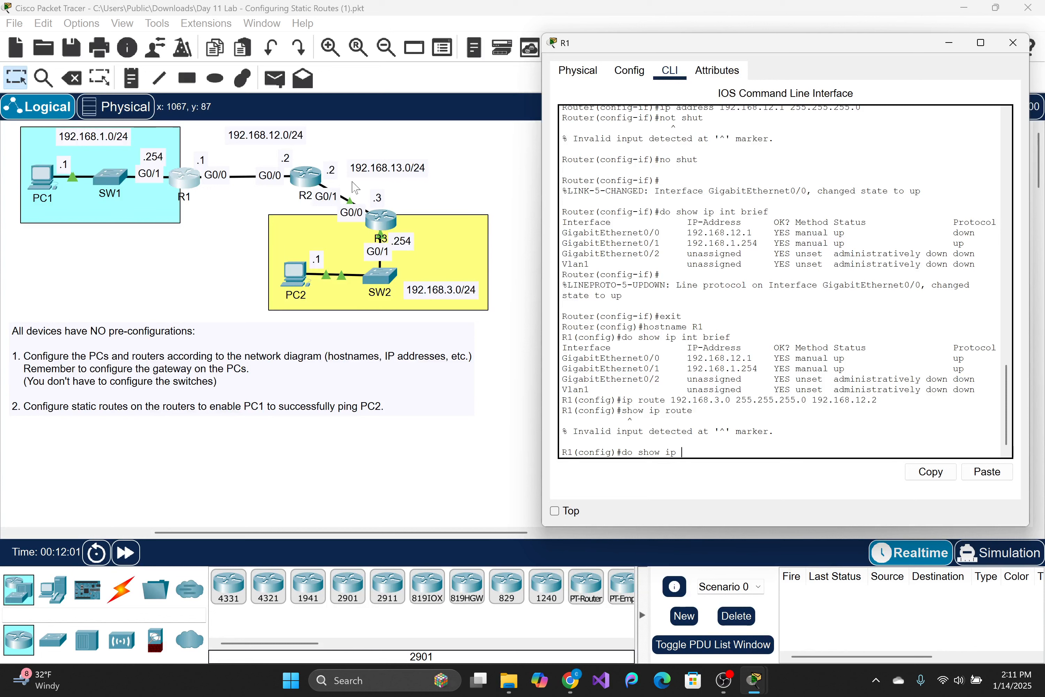
{"action": "type", "text": "route"}
{"action": "key", "text": "Return"}
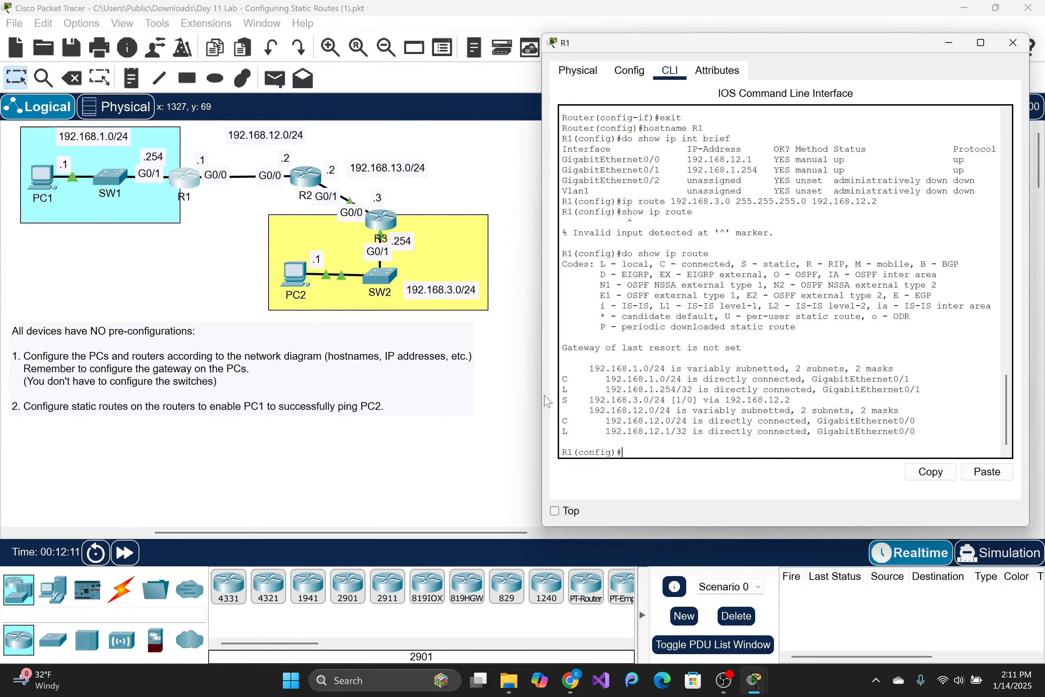
{"action": "left_click_drag", "start_coordinate": [921, 389], "coordinate": [789, 410]}
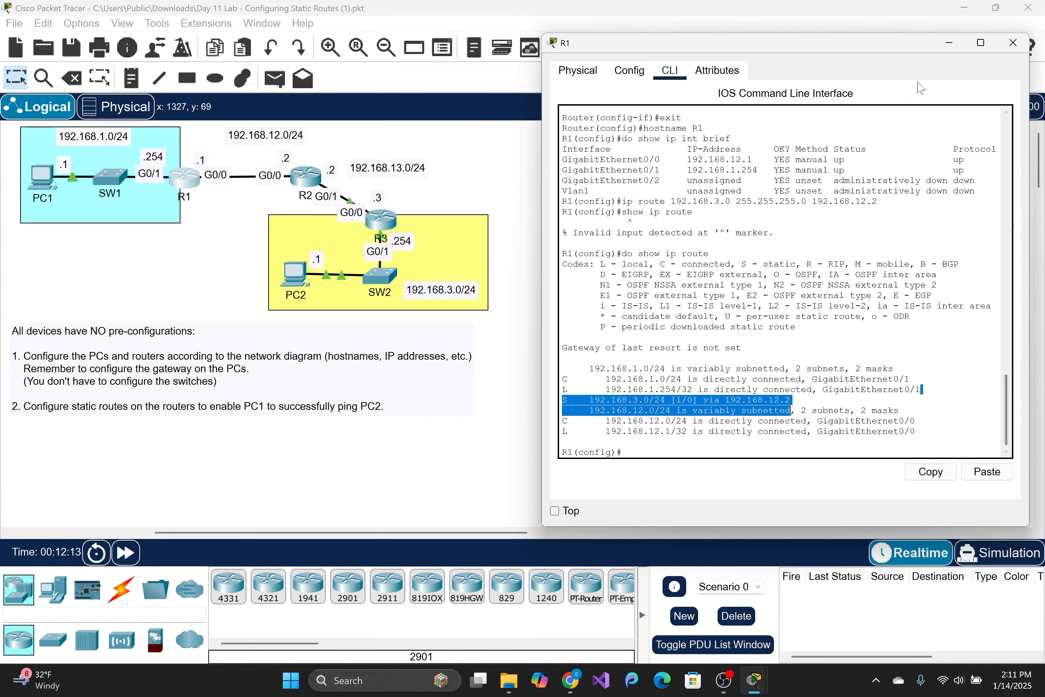
{"action": "left_click", "coordinate": [1012, 45]}
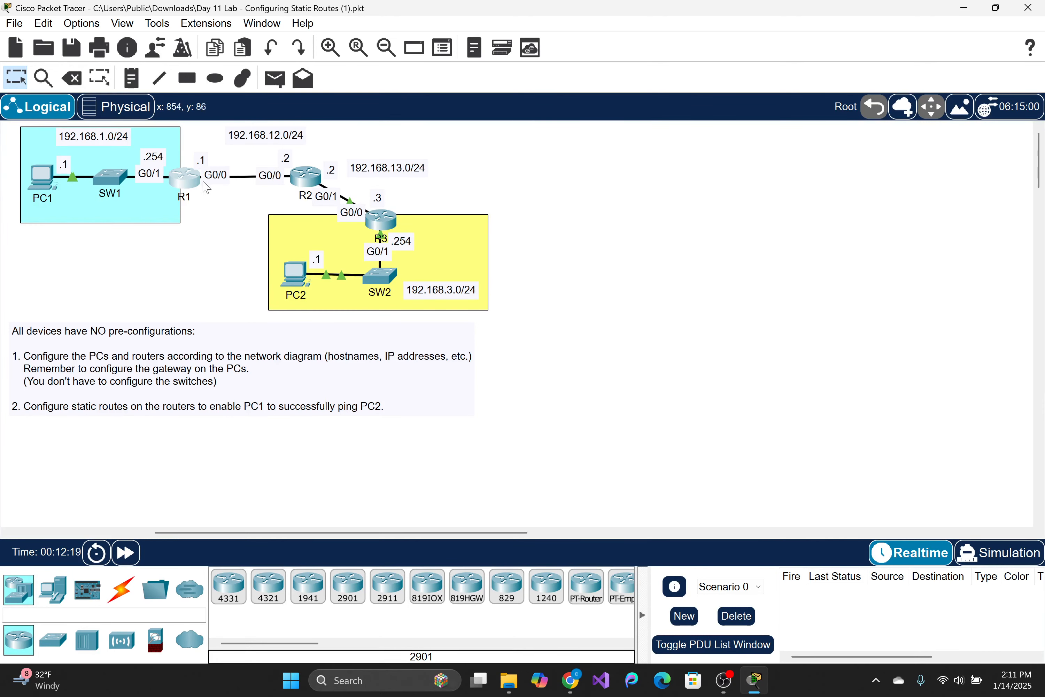
- Reopen R2's command line beside the network diagram and leave interface configuration with exit
{"action": "left_click", "coordinate": [311, 182]}
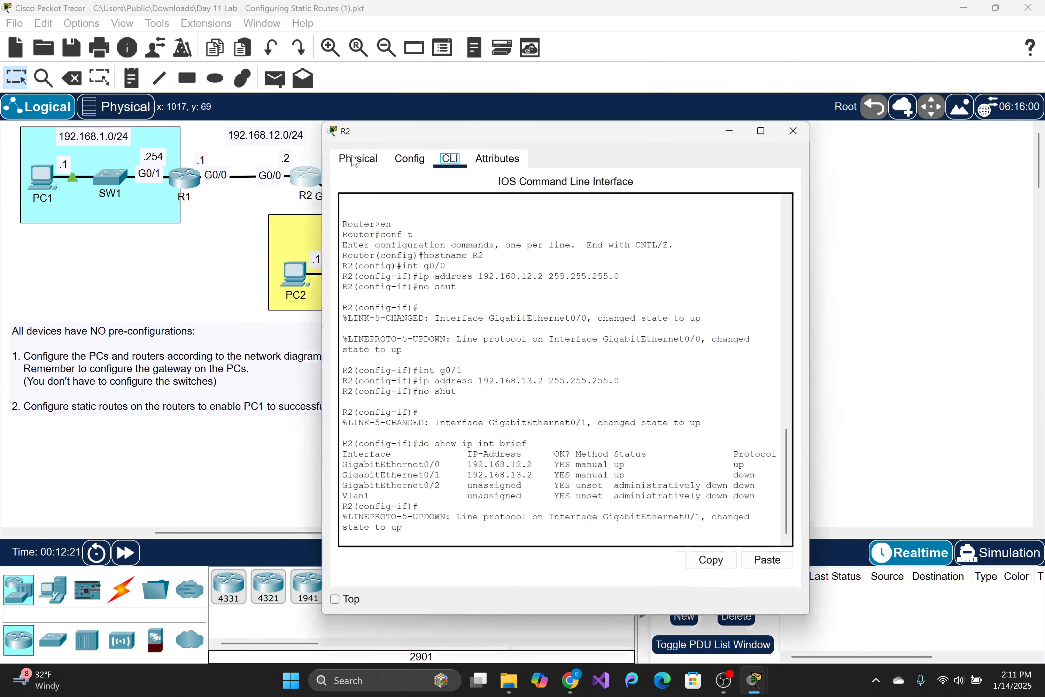
{"action": "left_click_drag", "start_coordinate": [420, 131], "coordinate": [619, 89]}
{"action": "left_click", "coordinate": [547, 491]}
{"action": "key", "text": "Return"}
{"action": "type", "text": "e"}
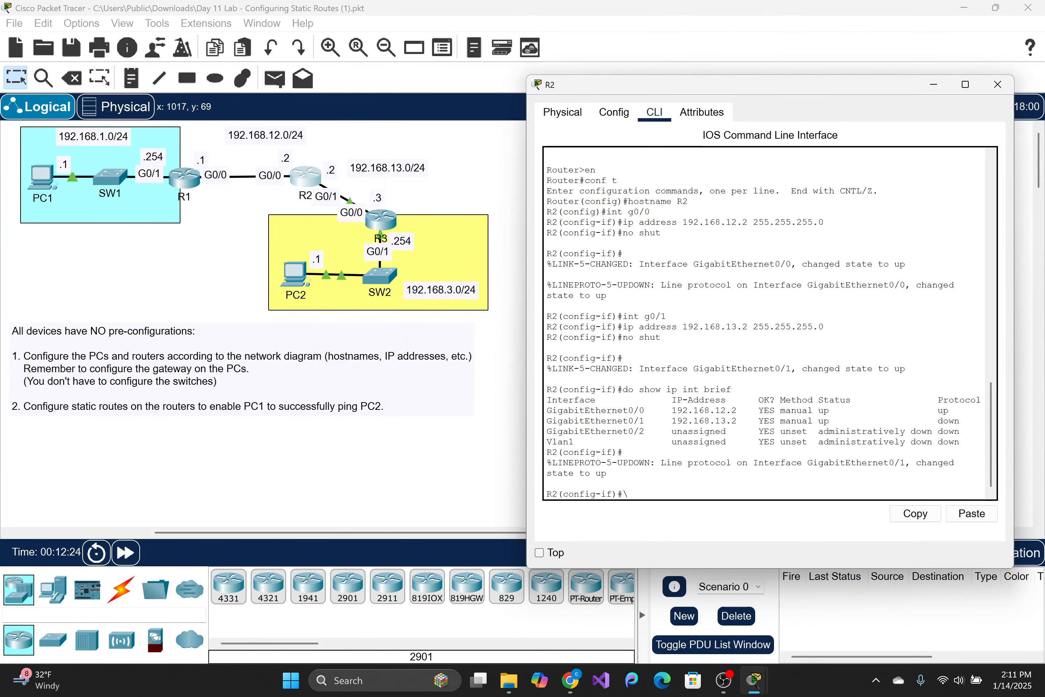
{"action": "type", "text": "xit"}
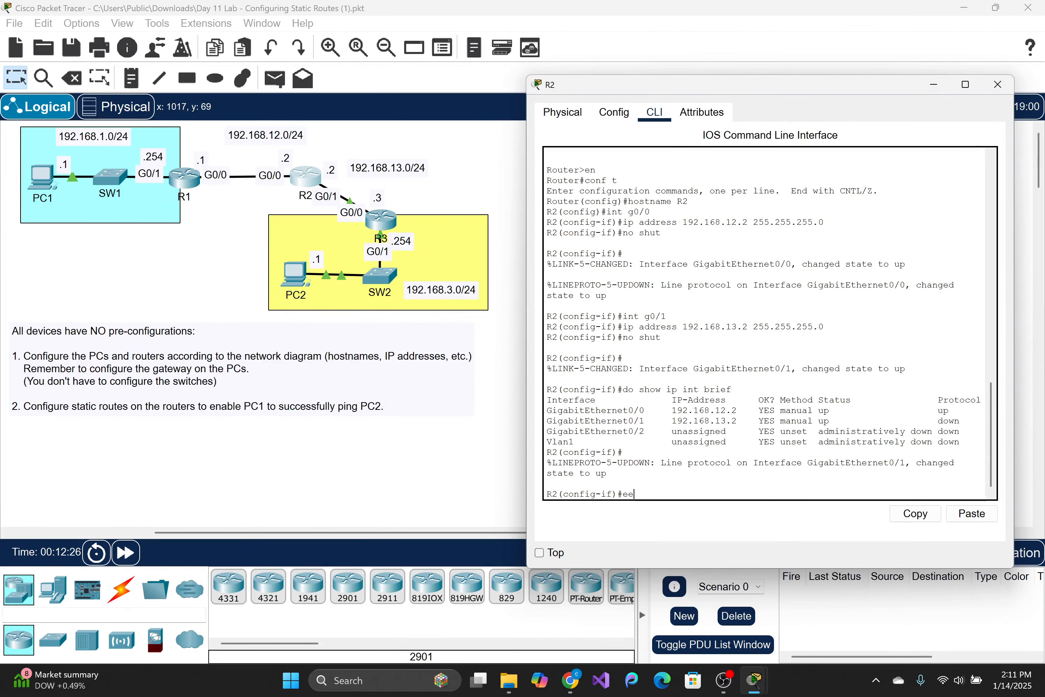
{"action": "key", "text": "Return"}
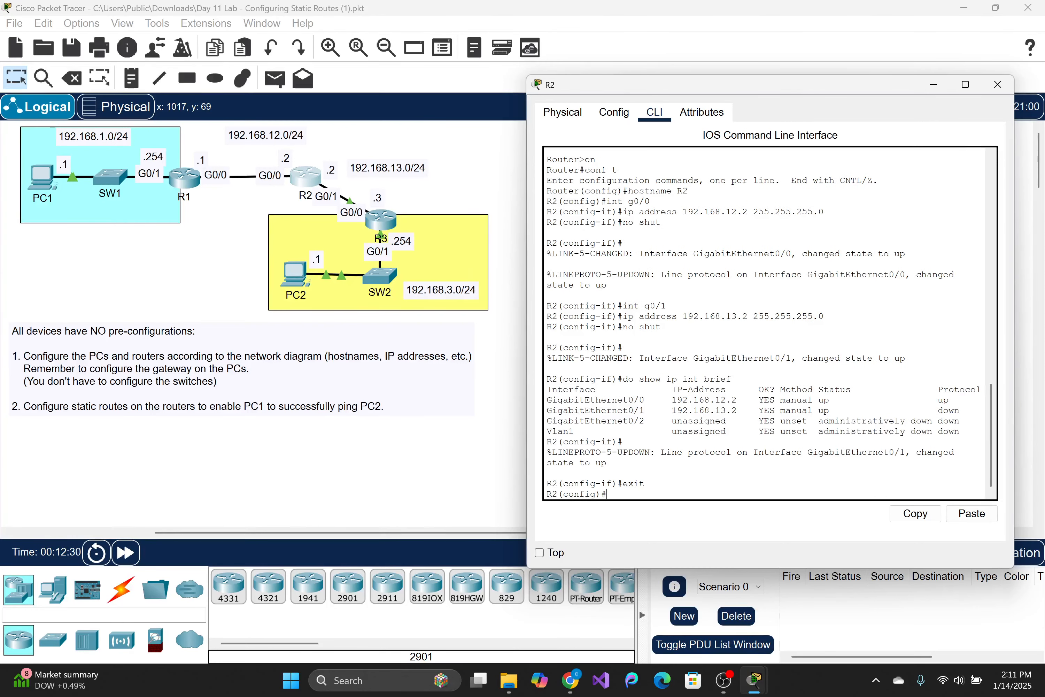
- Add a static route on R2 to 192.168.3.0 with mask 255.255.255.0 and next hop 192.168.13.3
{"action": "type", "text": "ip route 192.168.3.0 255.255.255.0"}
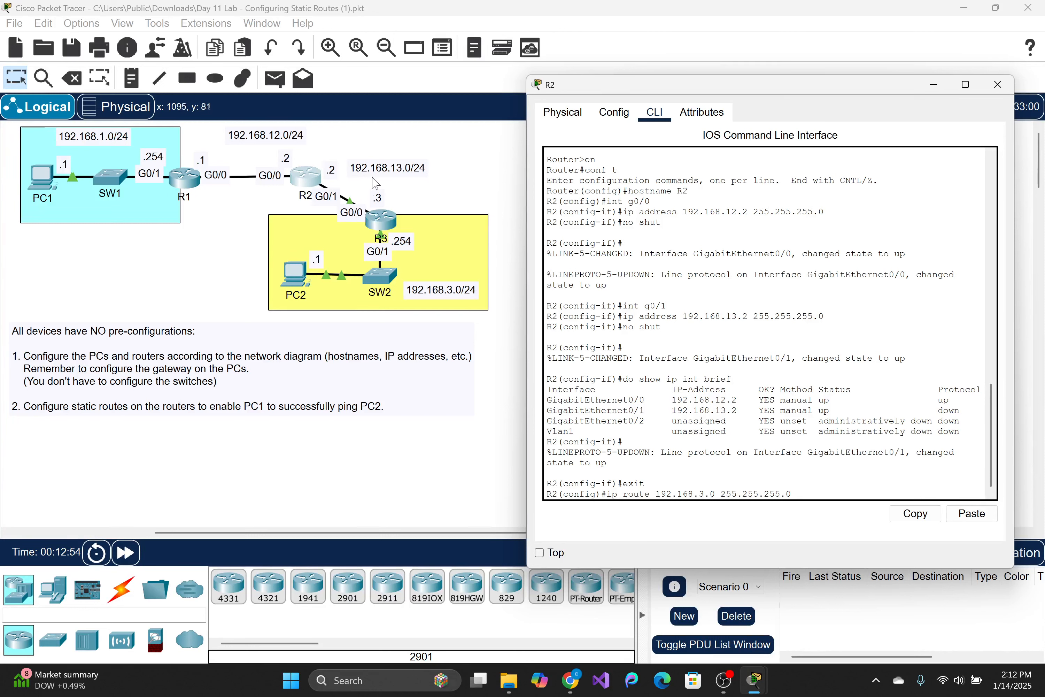
{"action": "type", "text": "192.168.1"}
{"action": "left_click_drag", "start_coordinate": [795, 494], "coordinate": [862, 494]}
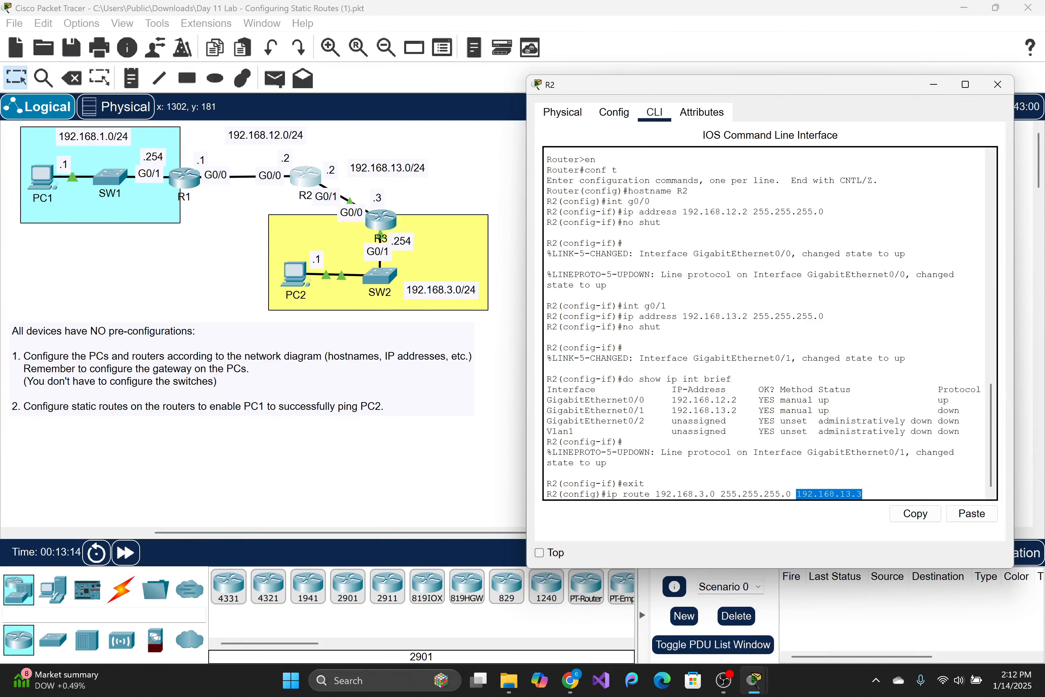
{"action": "left_click", "coordinate": [865, 474]}
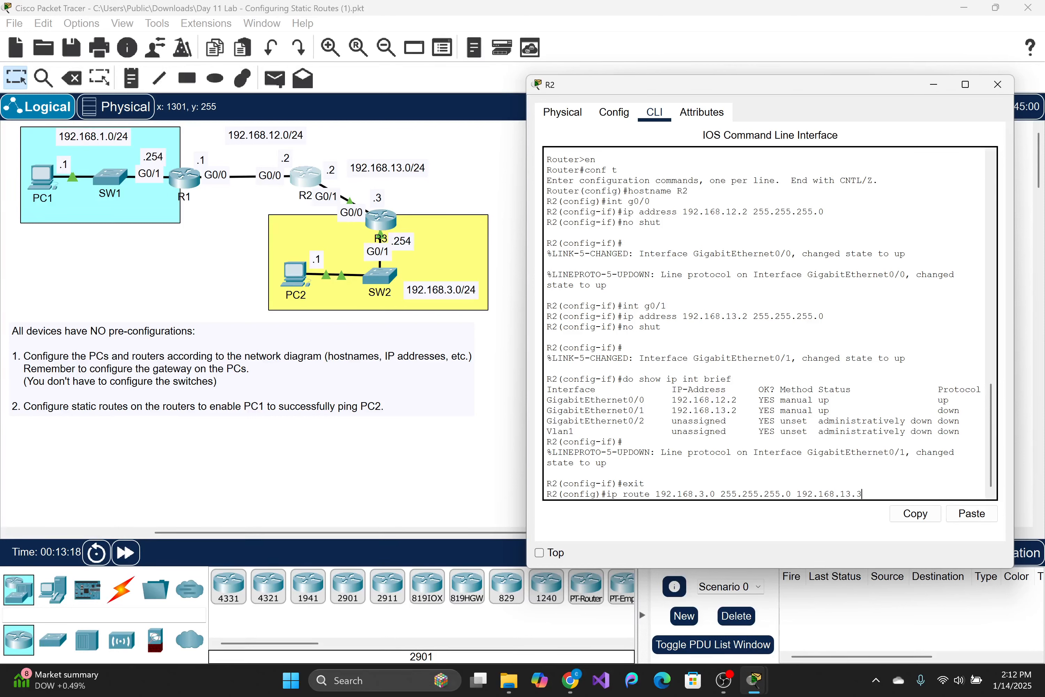
{"action": "key", "text": "Return"}
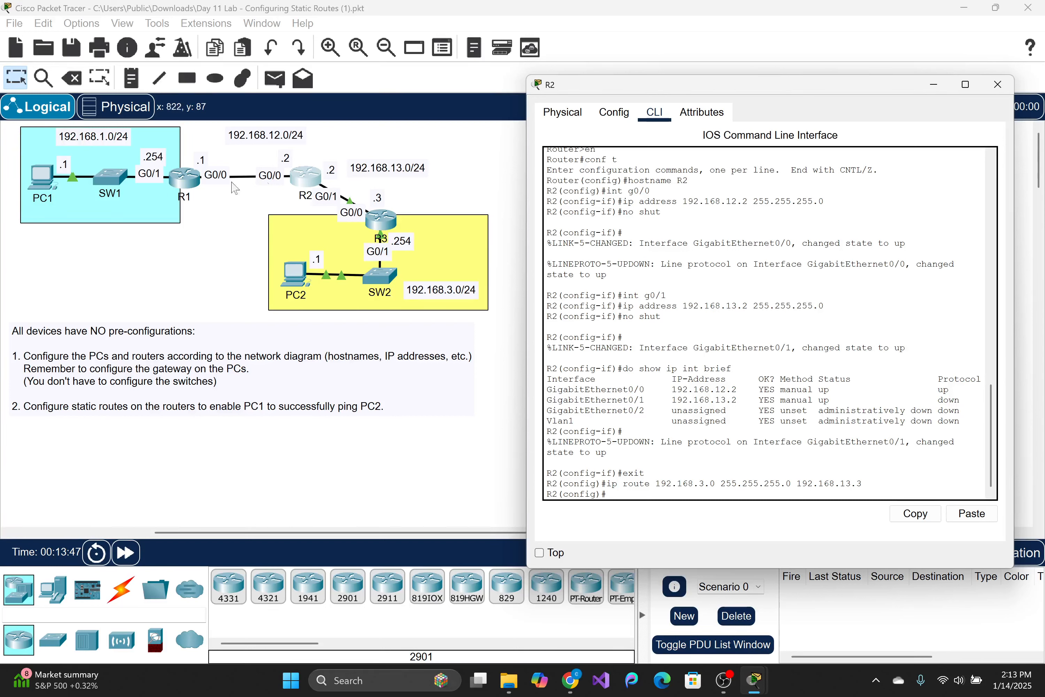
- Add a static route on R2 to 192.168.1.0 with mask 255.255.255.0 and next hop 192.168.12.1
{"action": "type", "text": "ip route "}
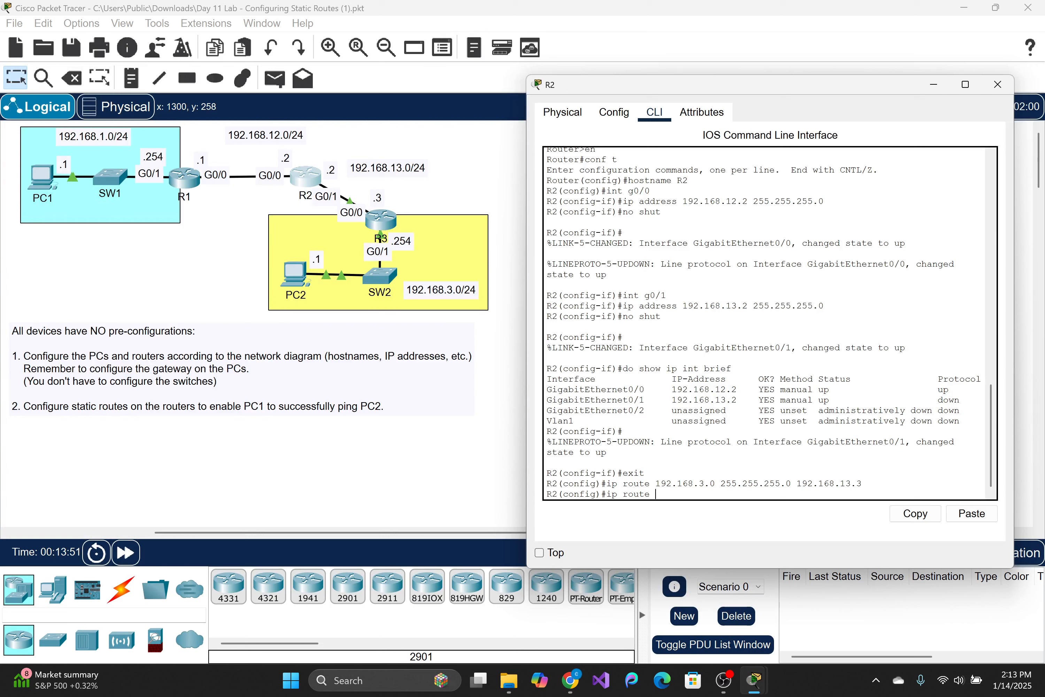
{"action": "type", "text": "192.168.1.0 255.255.255"}
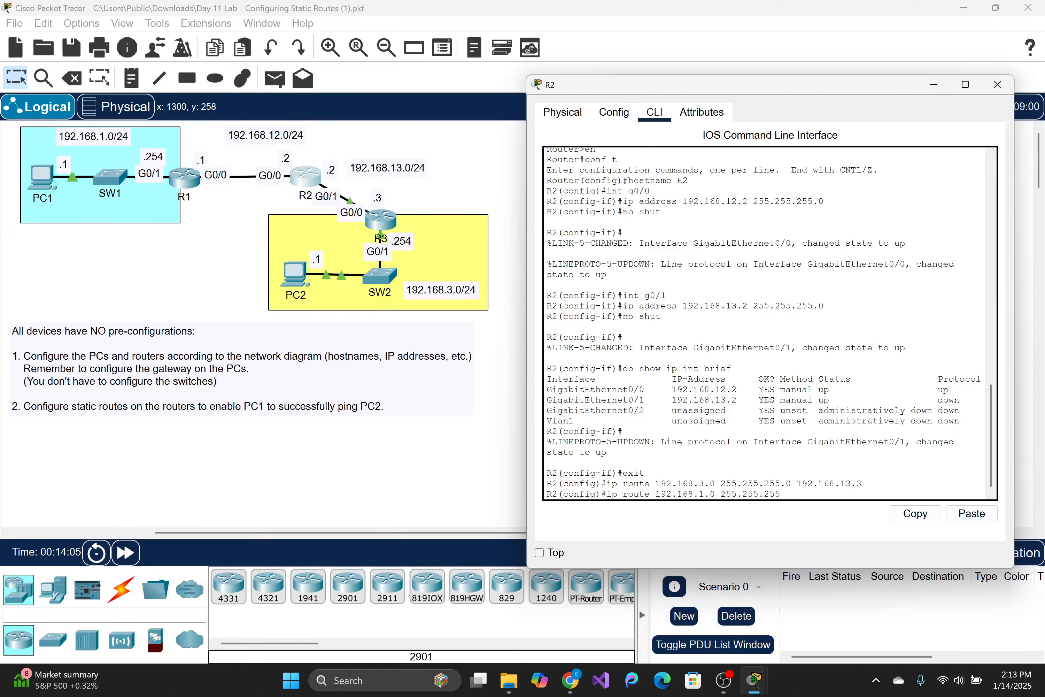
{"action": "type", "text": ".0 1"}
{"action": "type", "text": "92.168.12.1"}
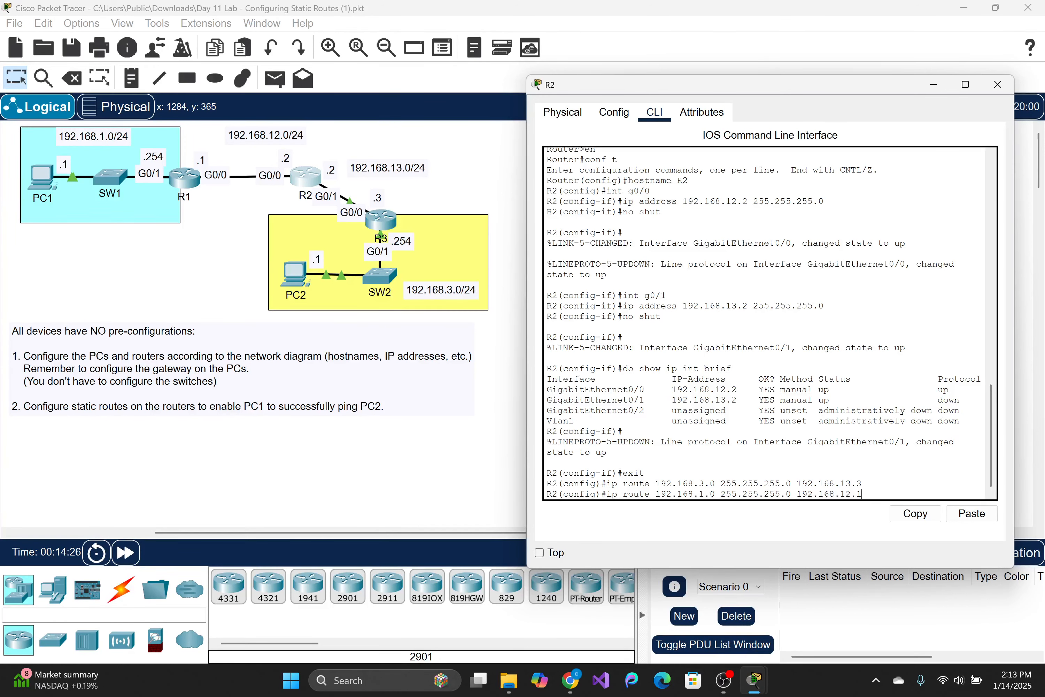
{"action": "key", "text": "Return"}
- Check the static routes in R2's routing table with do show ip route
{"action": "type", "text": "do "}
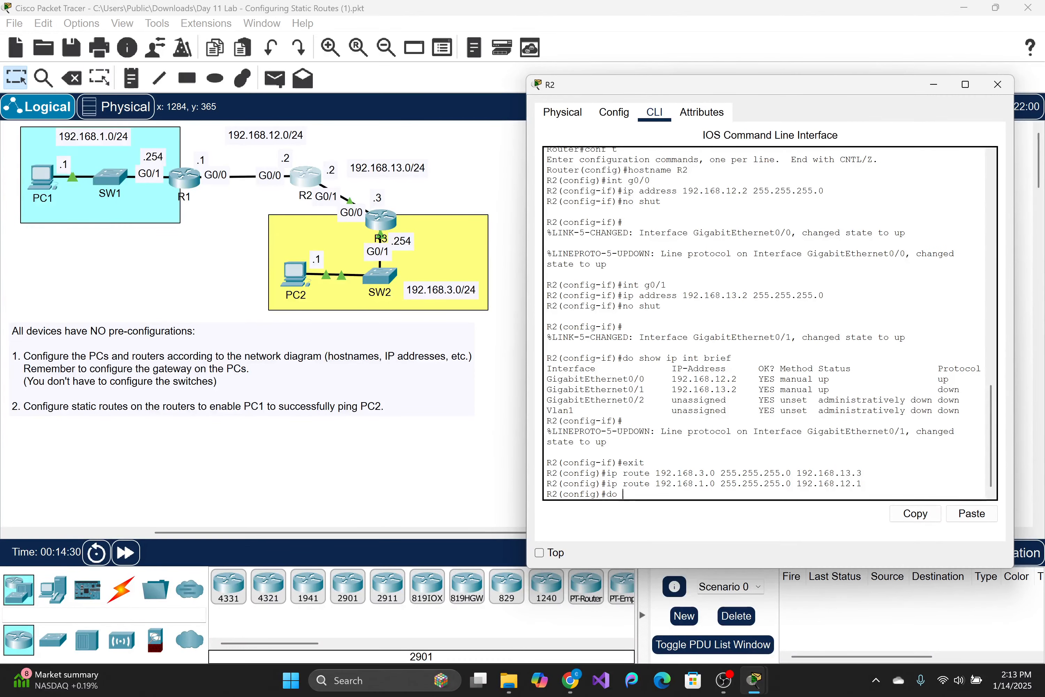
{"action": "type", "text": "show ip "}
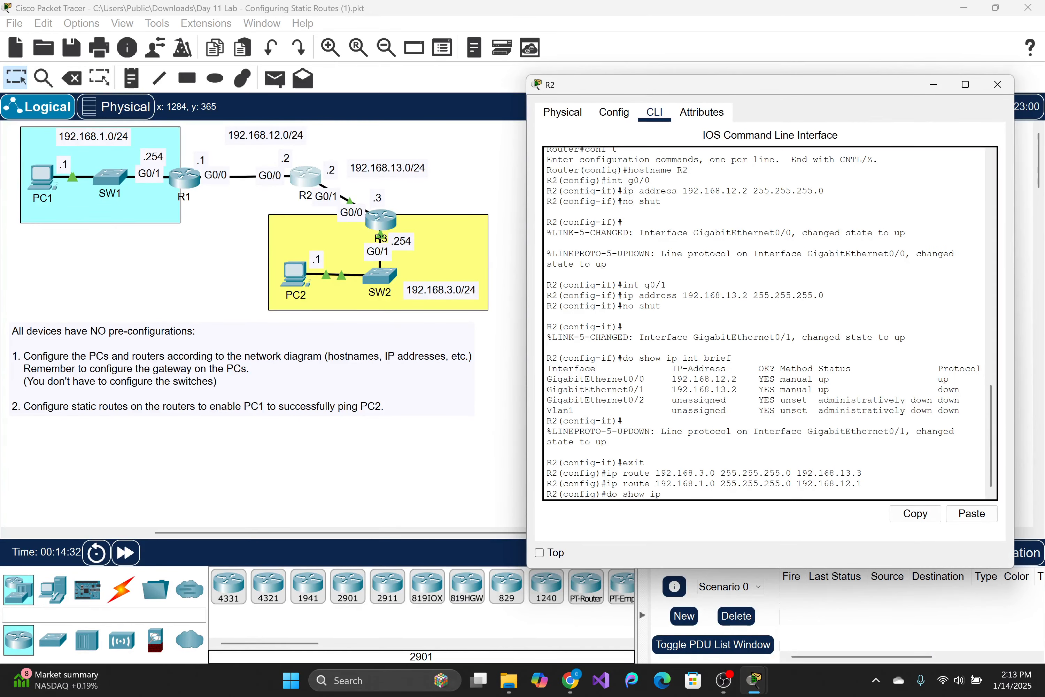
{"action": "type", "text": "route"}
{"action": "key", "text": "Return"}
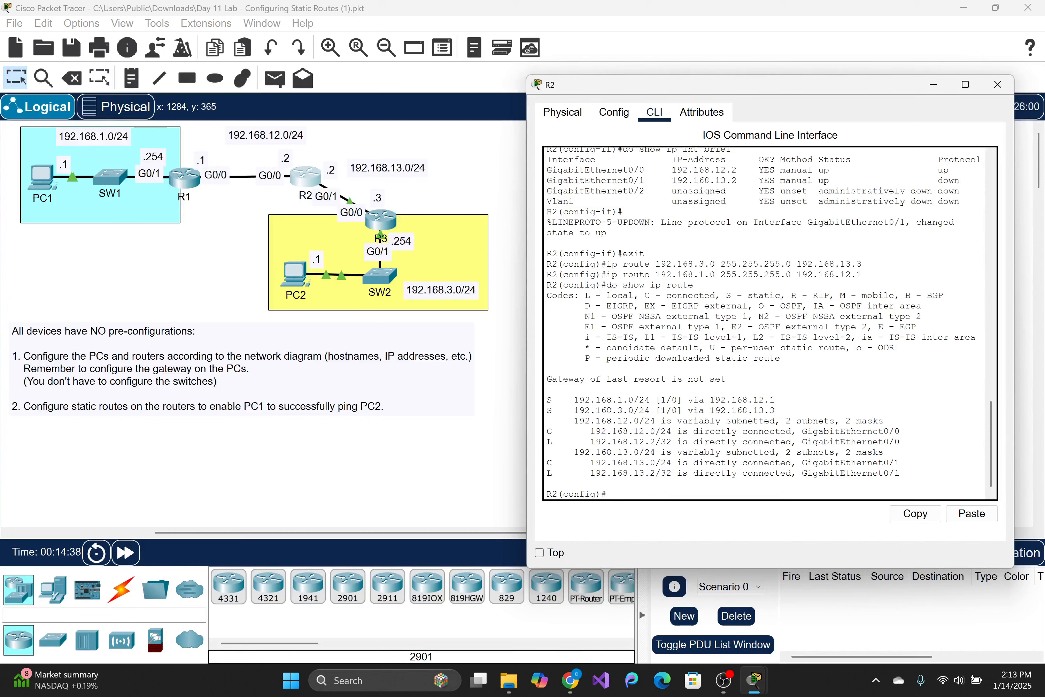
- Examine the static route entries in R2's routing table, and close R2's window
{"action": "left_click_drag", "start_coordinate": [547, 400], "coordinate": [884, 421]}
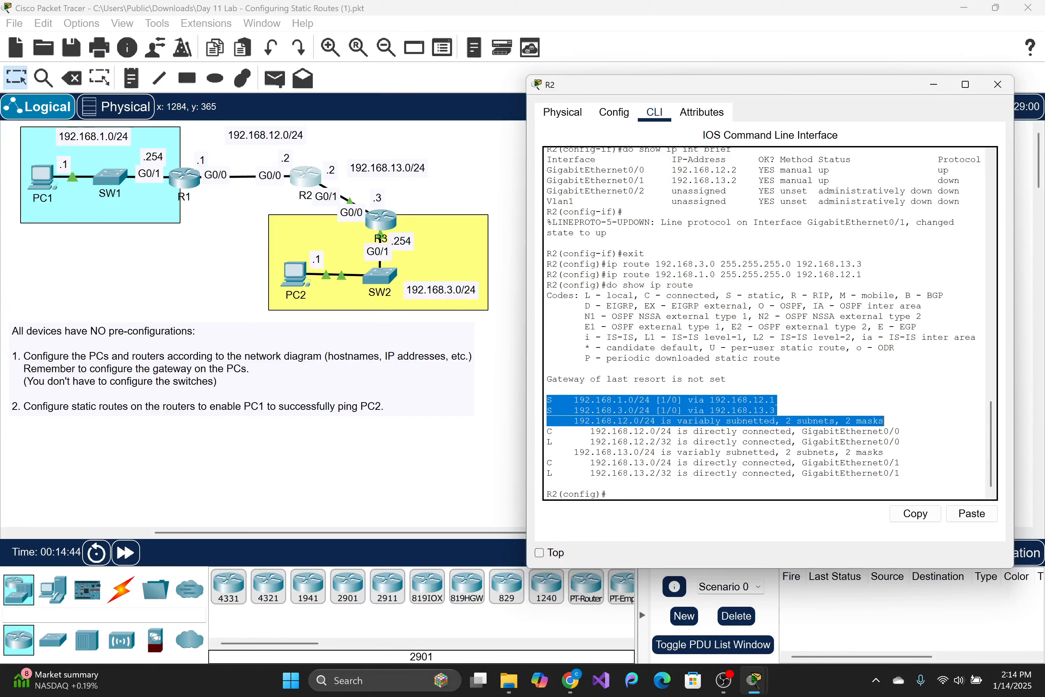
{"action": "left_click", "coordinate": [883, 420]}
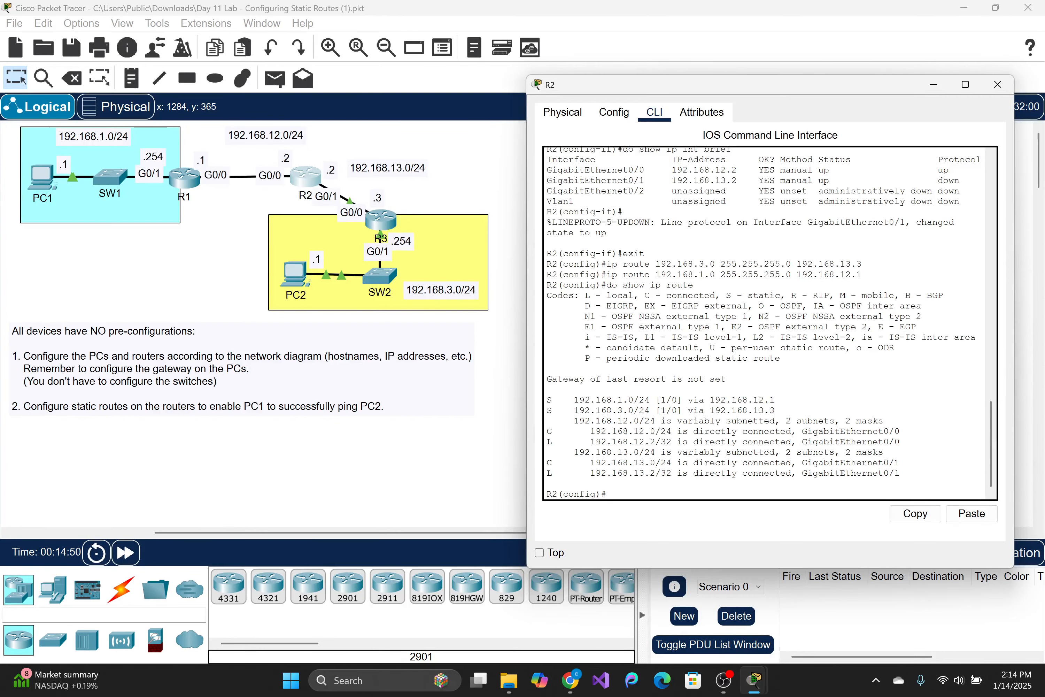
{"action": "left_click", "coordinate": [997, 85]}
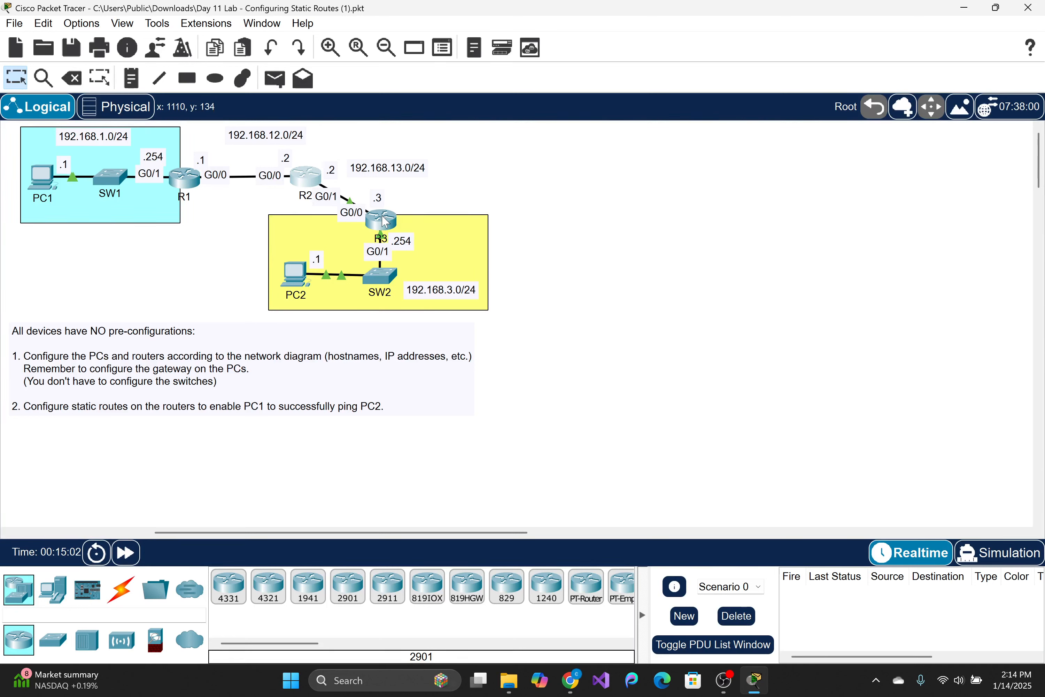
- Open R3's command line and add a static route to 192.168.1.0 with mask 255.255.255.0 and next hop 192.168.13.2
{"action": "mouse_move", "coordinate": [387, 224]}
{"action": "mouse_move", "coordinate": [302, 292]}
{"action": "left_click", "coordinate": [386, 234]}
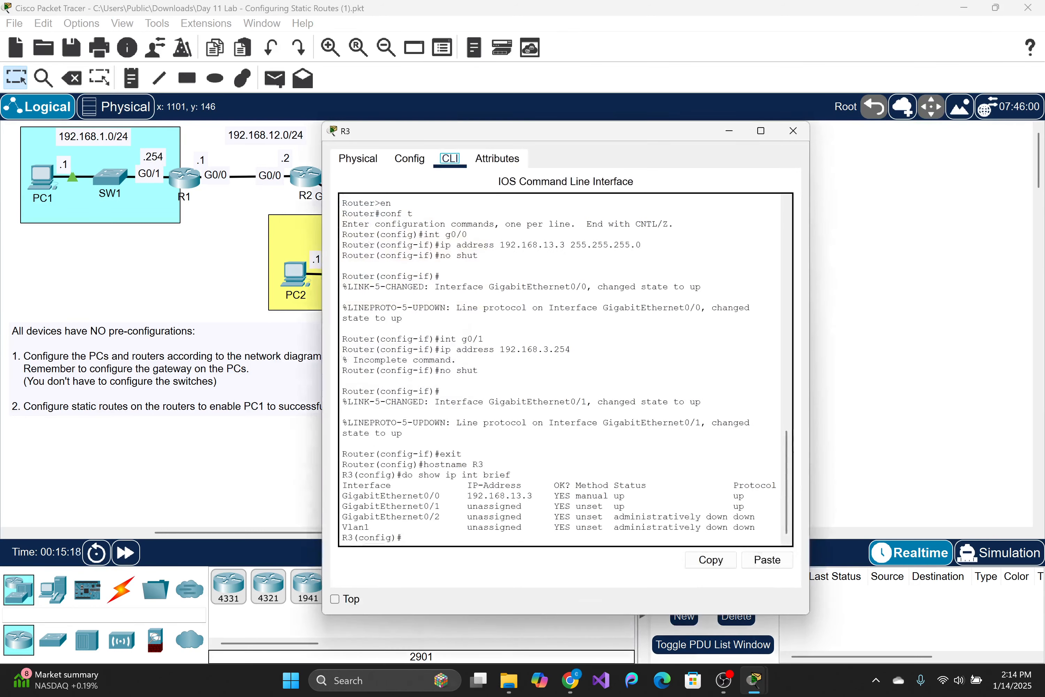
{"action": "left_click_drag", "start_coordinate": [557, 135], "coordinate": [772, 65]}
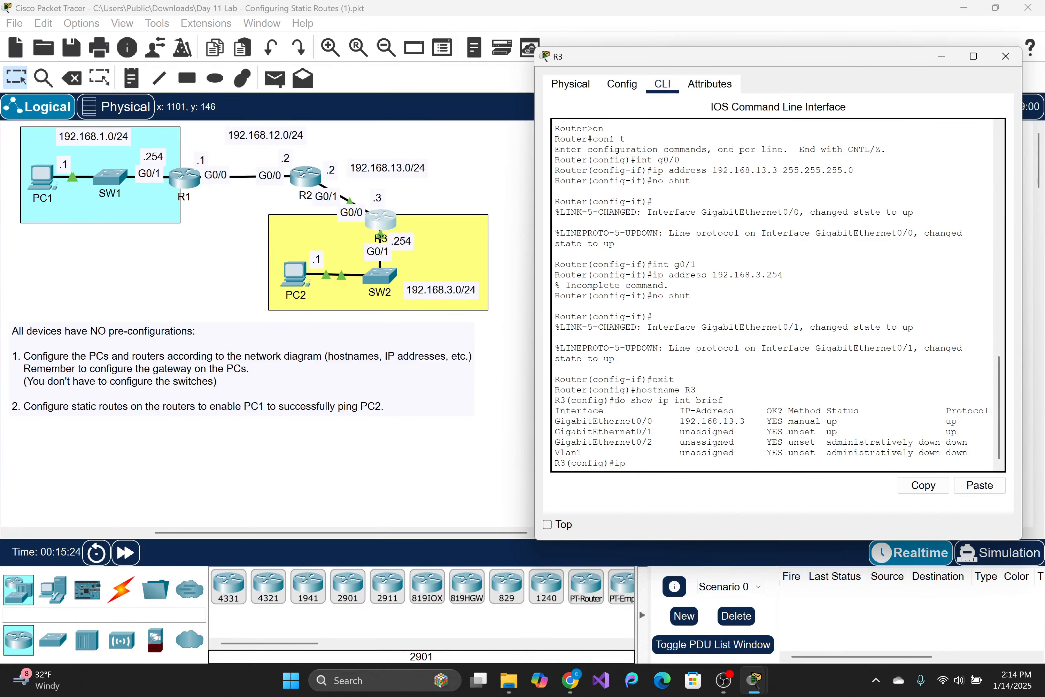
{"action": "type", "text": "ip route 192.168.1.0 255.255.255.0 192"}
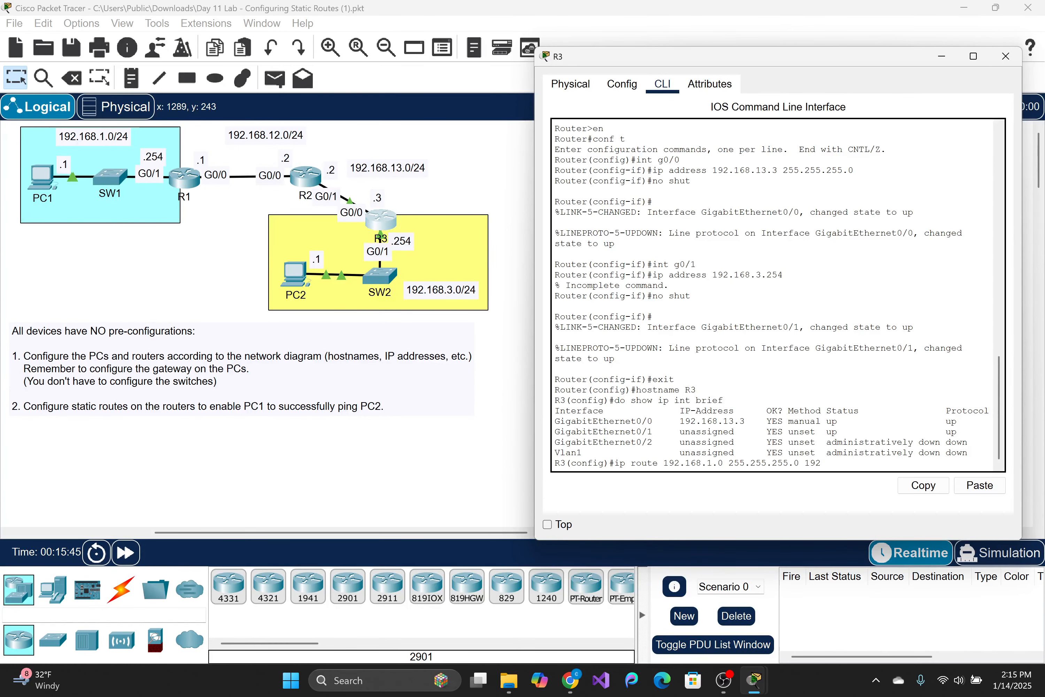
{"action": "type", "text": ".168.13.2"}
{"action": "key", "text": "Return"}
- Check R3's routing table with do show ip route, and close R3's window
{"action": "type", "text": "show ip"}
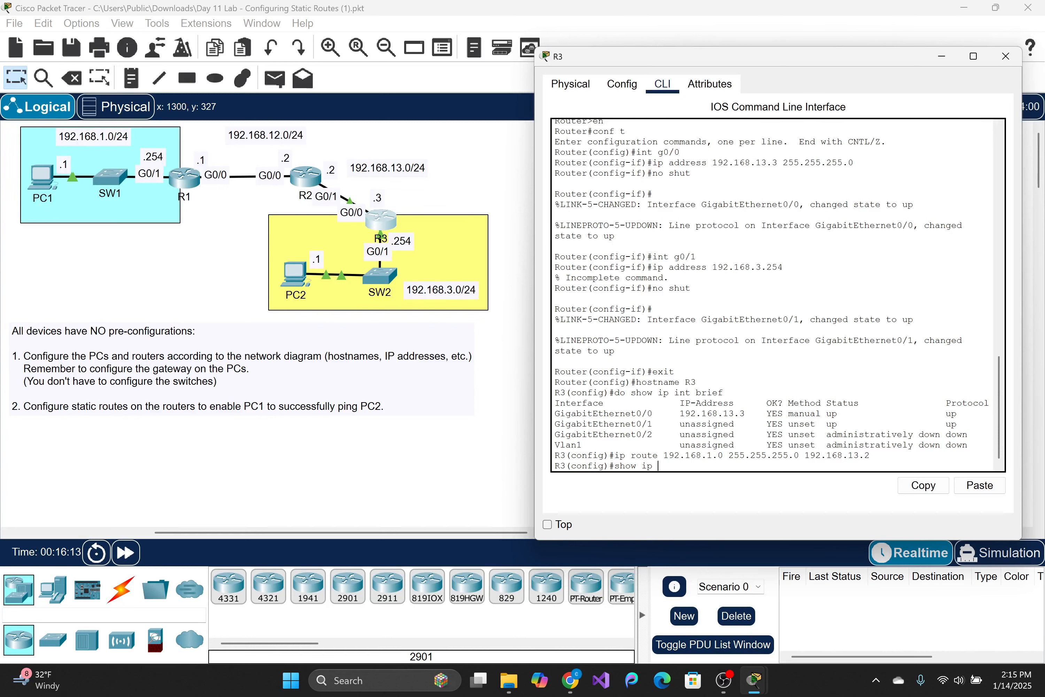
{"action": "key", "text": "BackSpace"}
{"action": "key", "text": "BackSpace"}
{"action": "key", "text": "BackSpace"}
{"action": "key", "text": "BackSpace"}
{"action": "key", "text": "BackSpace"}
{"action": "key", "text": "BackSpace"}
{"action": "key", "text": "BackSpace"}
{"action": "key", "text": "BackSpace"}
{"action": "type", "text": "do show ip route"}
{"action": "key", "text": "Return"}
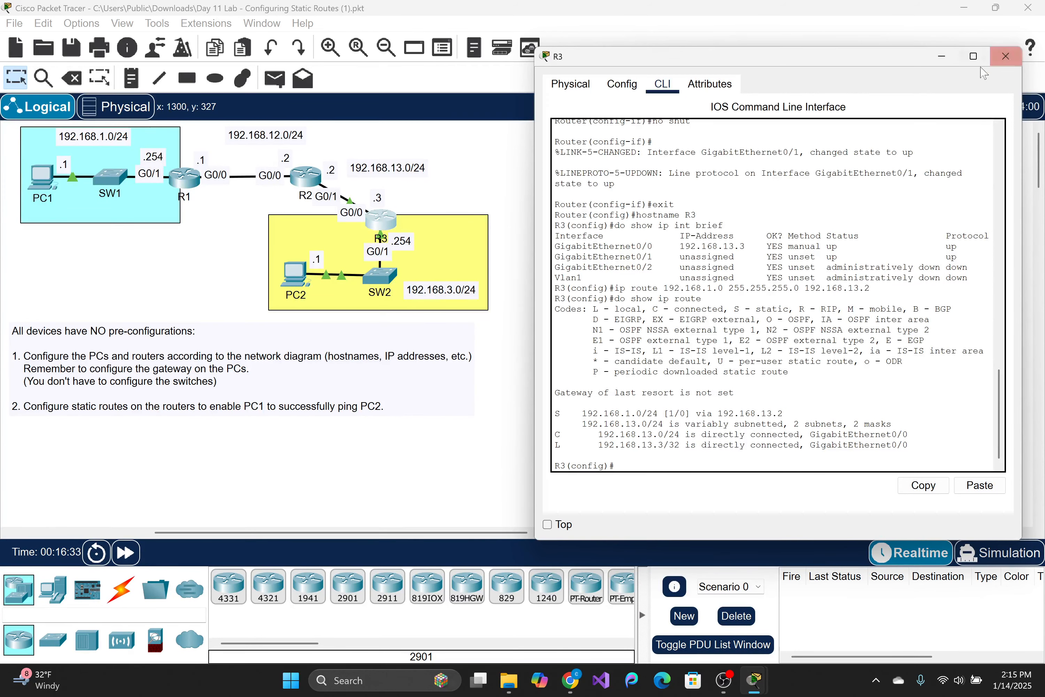
{"action": "left_click", "coordinate": [1005, 57]}
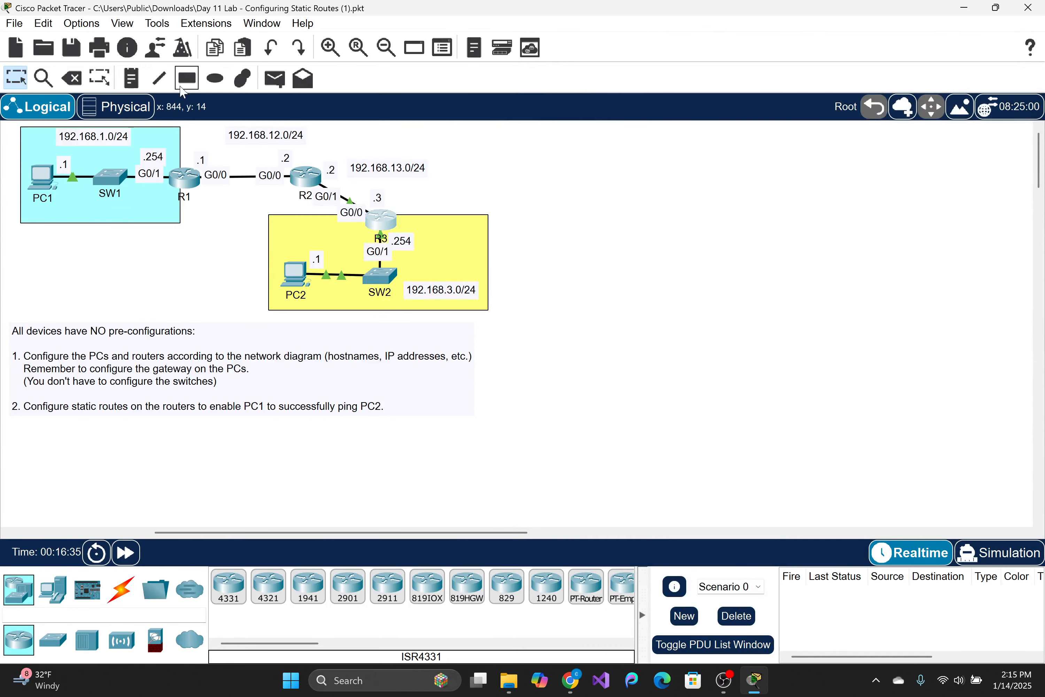
- Open PC1's command prompt, ping 192.168.3.0, and close PC1's window
{"action": "left_click", "coordinate": [43, 178]}
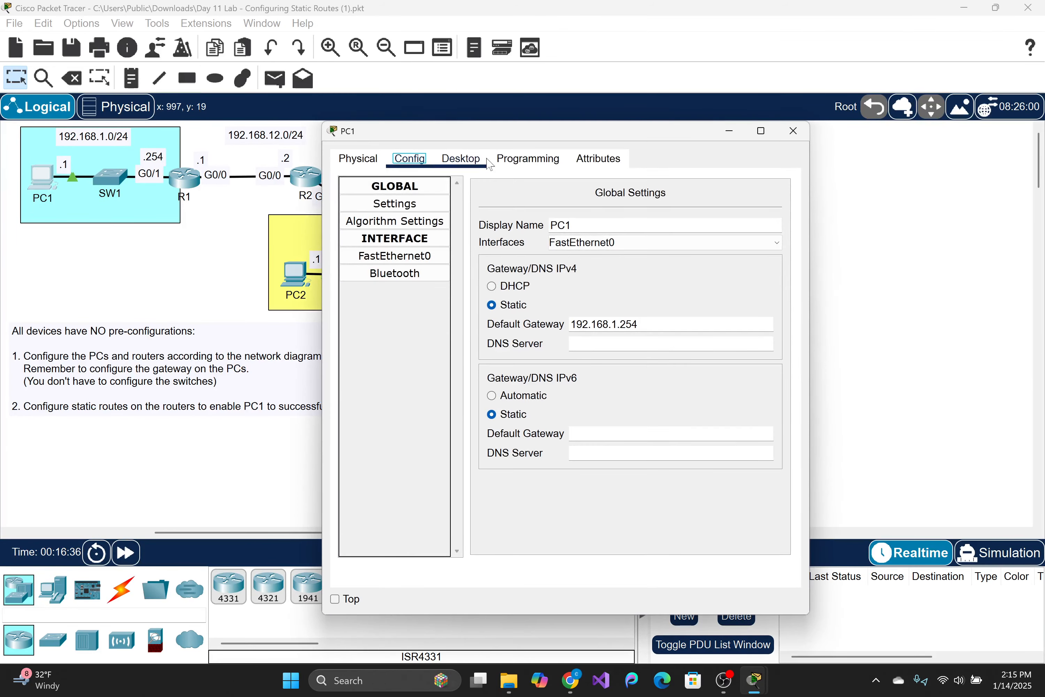
{"action": "left_click", "coordinate": [461, 158]}
{"action": "left_click", "coordinate": [657, 221]}
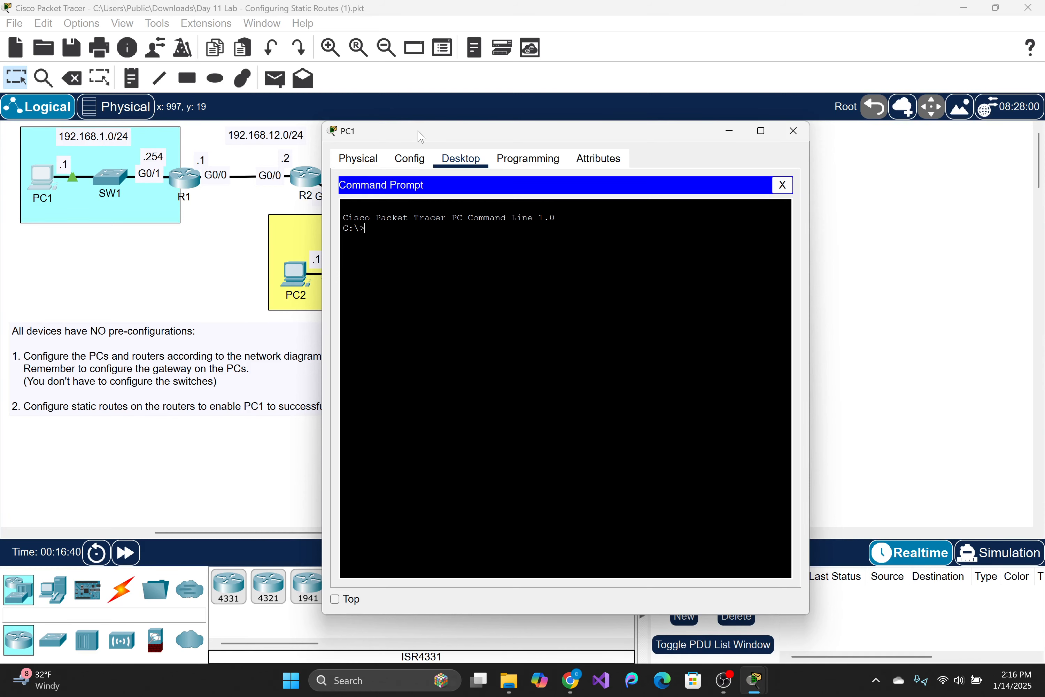
{"action": "left_click_drag", "start_coordinate": [419, 133], "coordinate": [618, 87]}
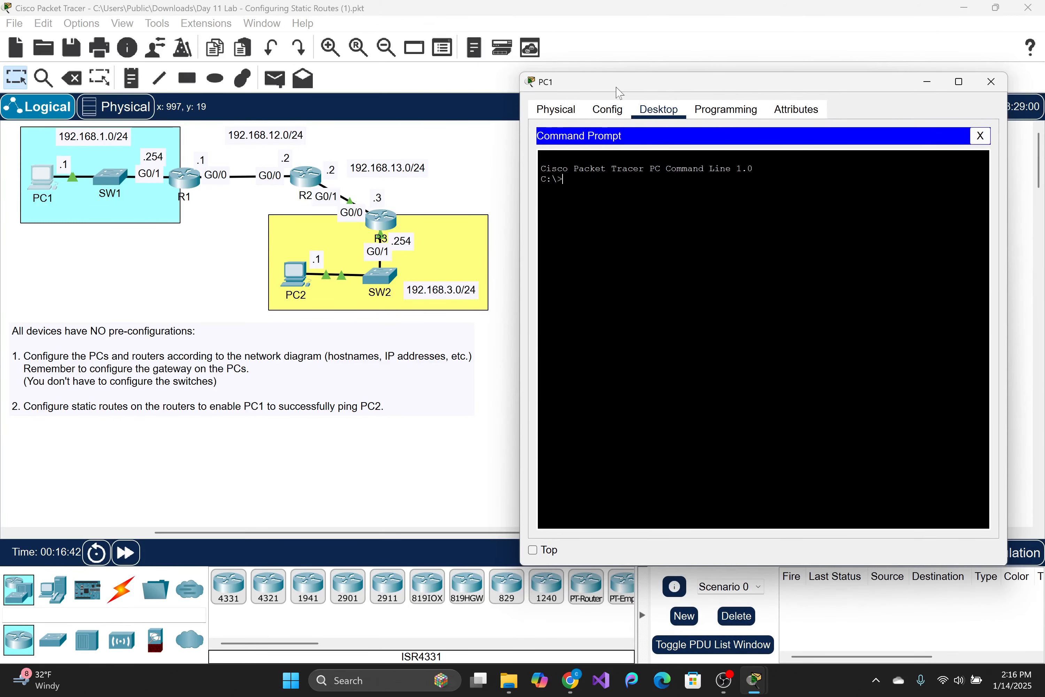
{"action": "left_click_drag", "start_coordinate": [785, 83], "coordinate": [741, 47]}
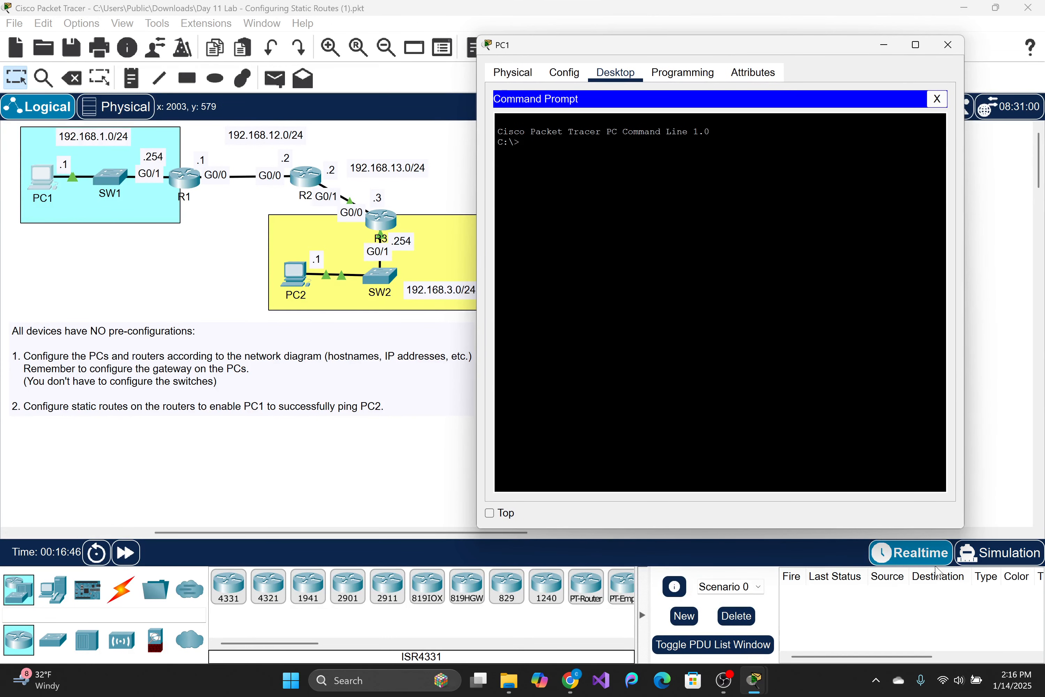
{"action": "left_click", "coordinate": [925, 562]}
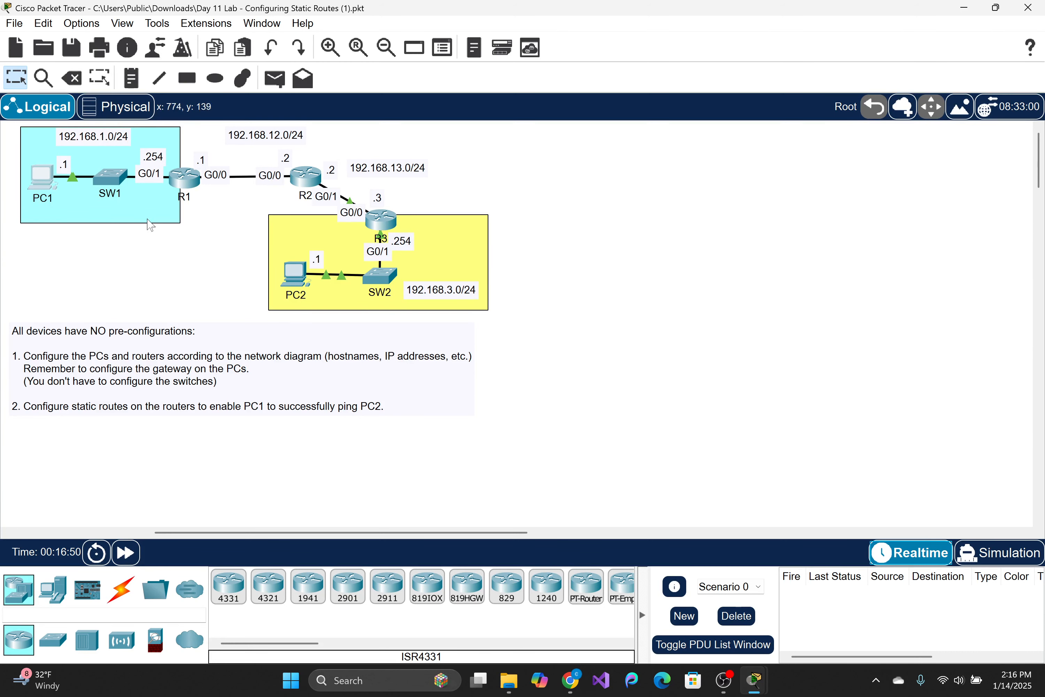
{"action": "left_click", "coordinate": [57, 182]}
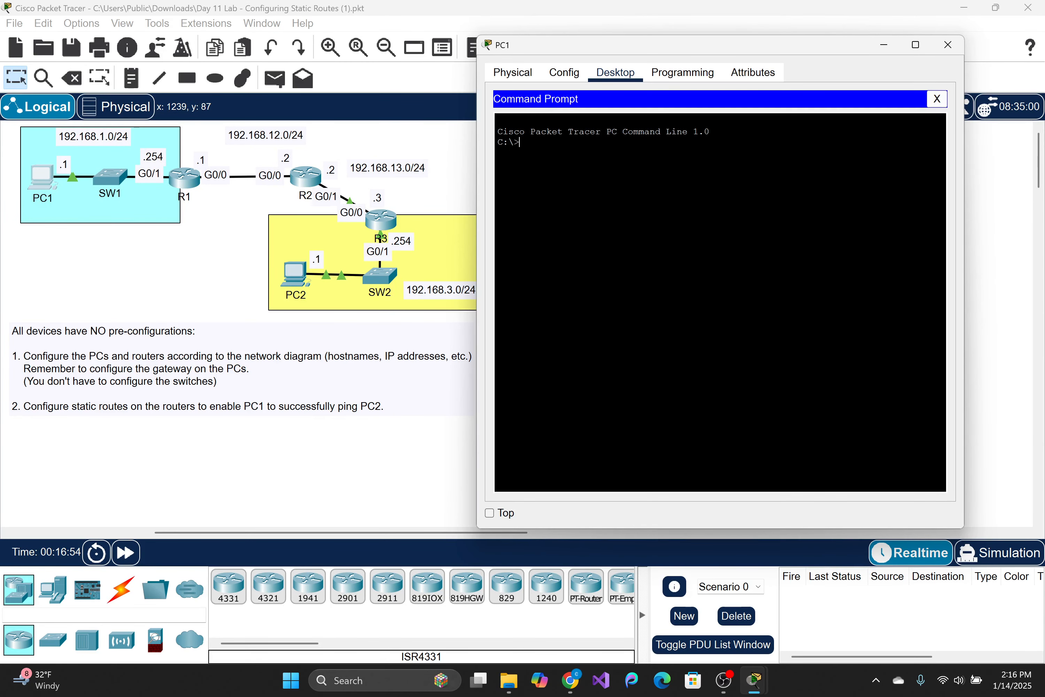
{"action": "type", "text": "ping 192.168.3.0"}
{"action": "key", "text": "Return"}
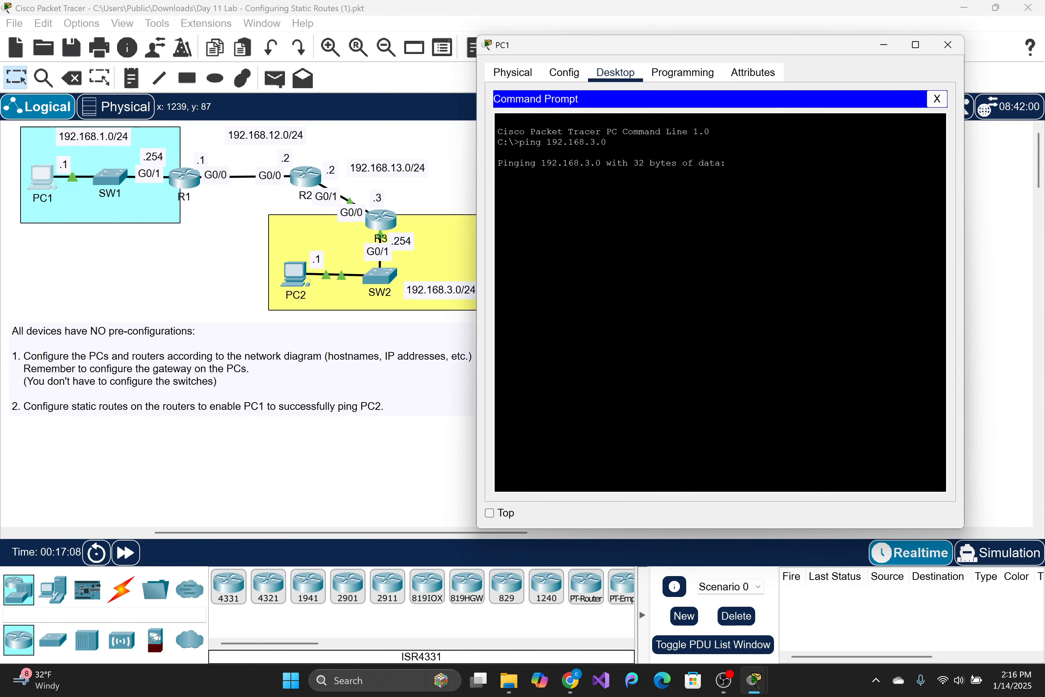
{"action": "left_click", "coordinate": [947, 45]}
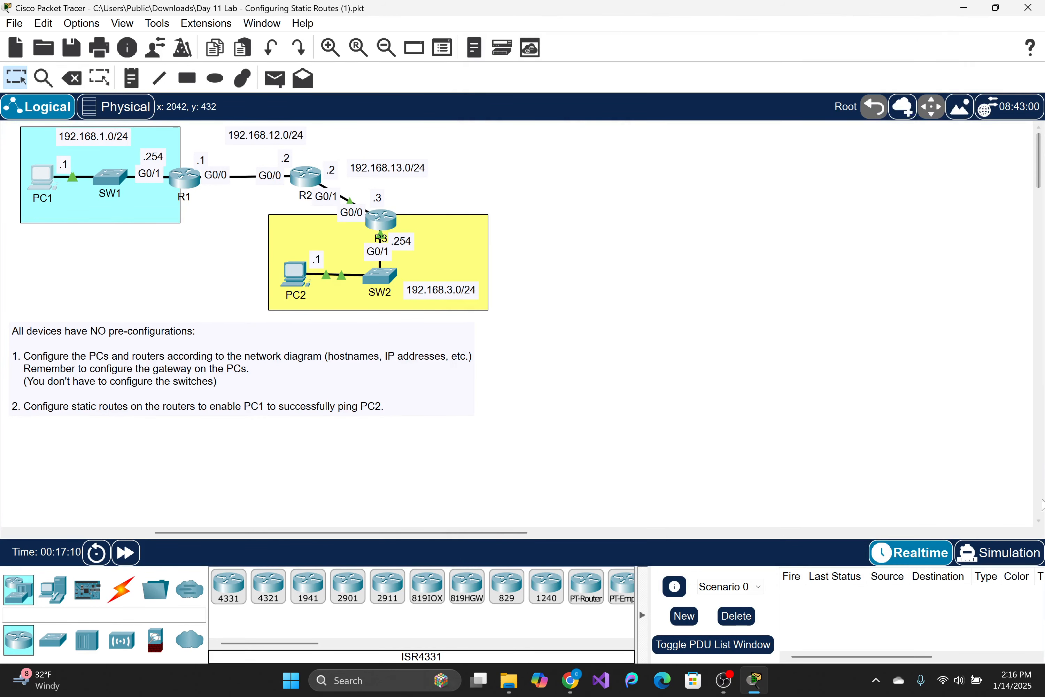
- Switch to Simulation mode and ping 192.168.3.1 from PC1's command prompt
{"action": "left_click", "coordinate": [997, 552]}
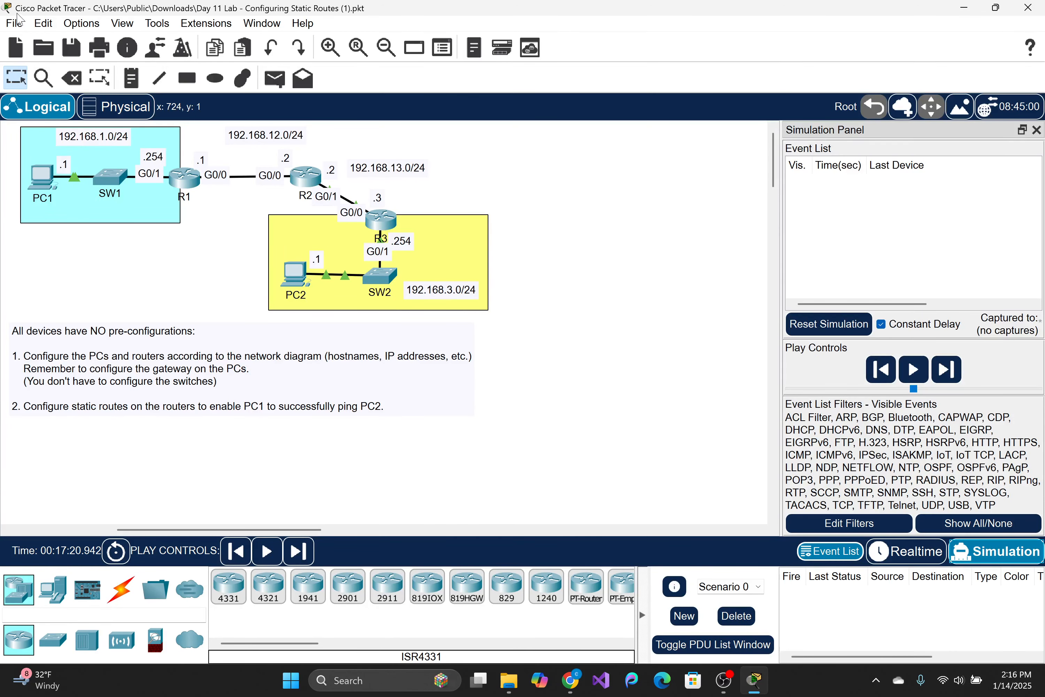
{"action": "left_click", "coordinate": [63, 186]}
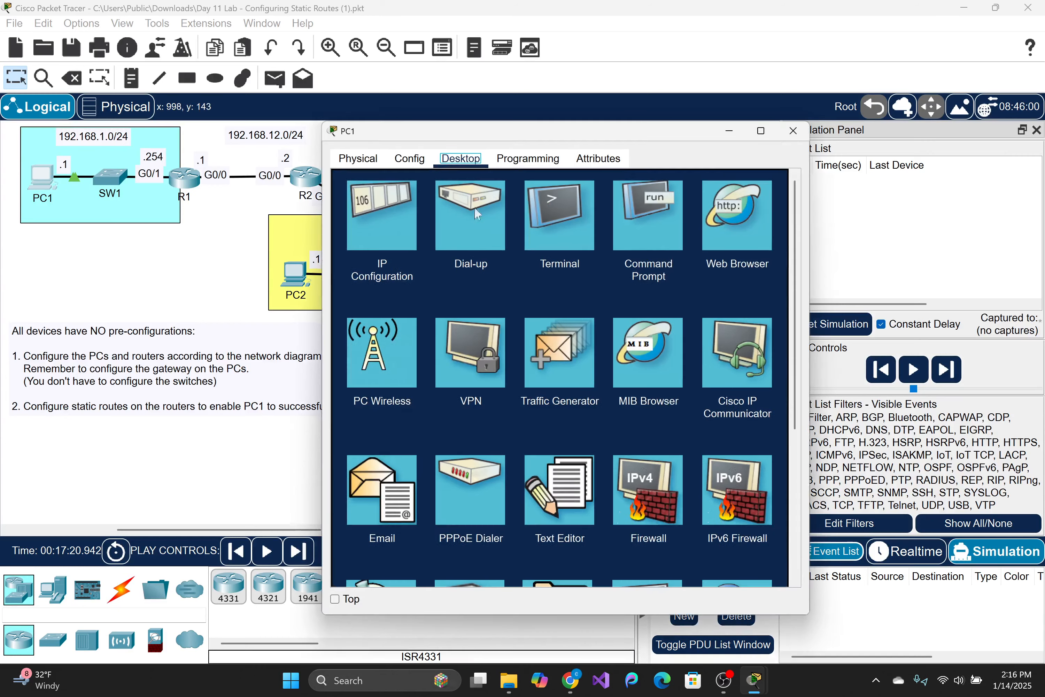
{"action": "left_click", "coordinate": [632, 227]}
{"action": "left_click_drag", "start_coordinate": [592, 130], "coordinate": [813, 42]}
{"action": "type", "text": "ping"}
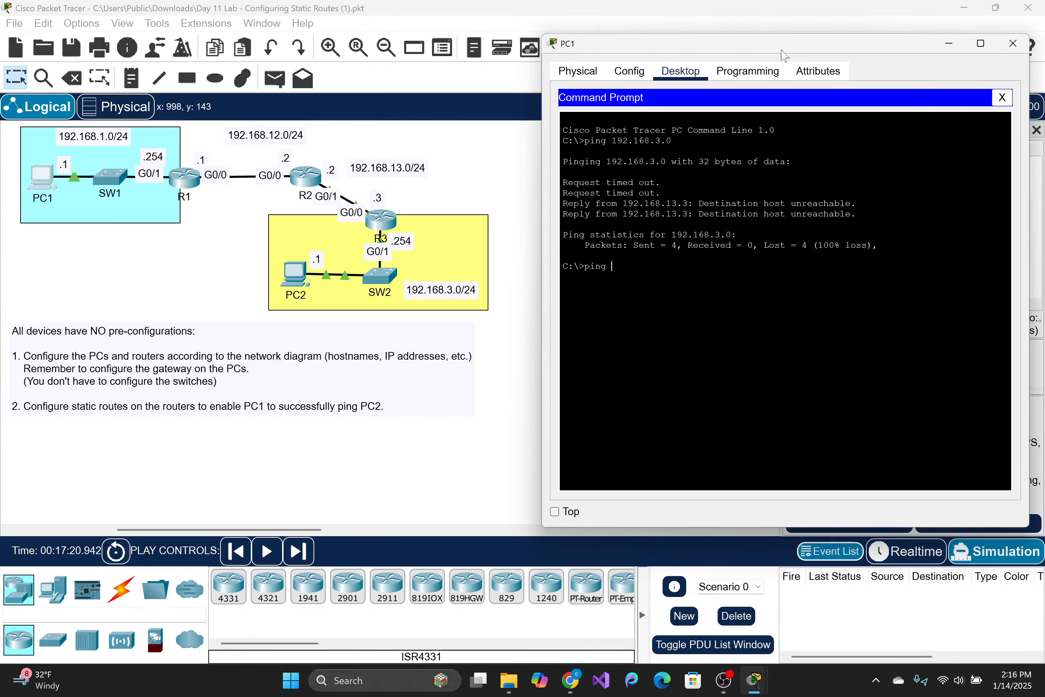
{"action": "type", "text": " 192.168.3.1"}
{"action": "key", "text": "Return"}
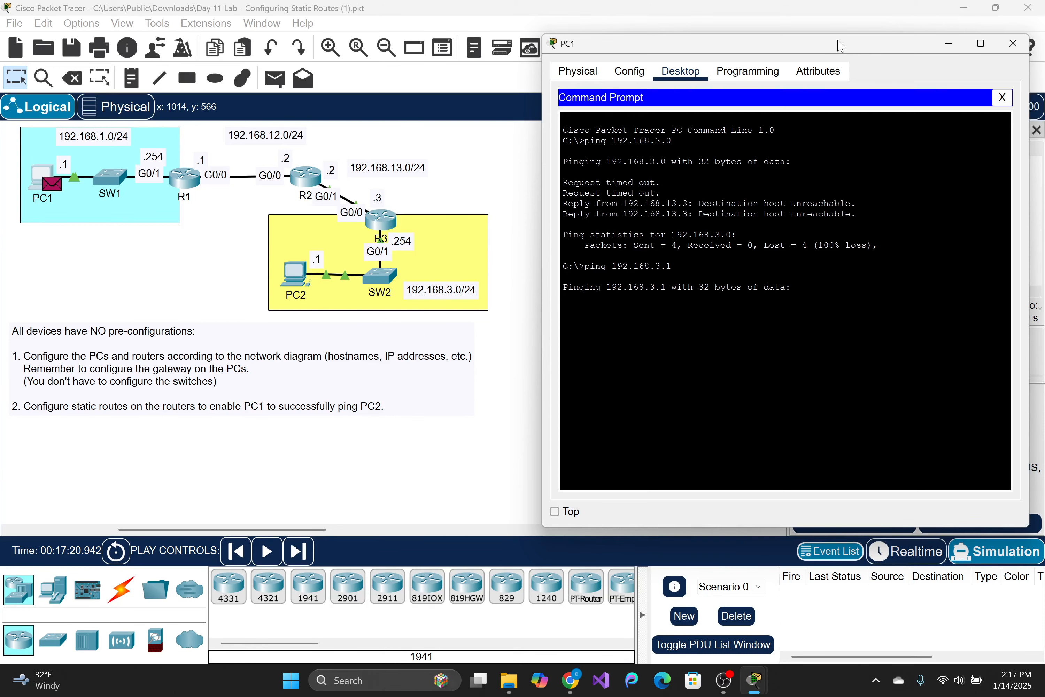
- Play the simulation of the ping and place PC1's command prompt beside the network diagram
{"action": "left_click_drag", "start_coordinate": [839, 45], "coordinate": [652, 60]}
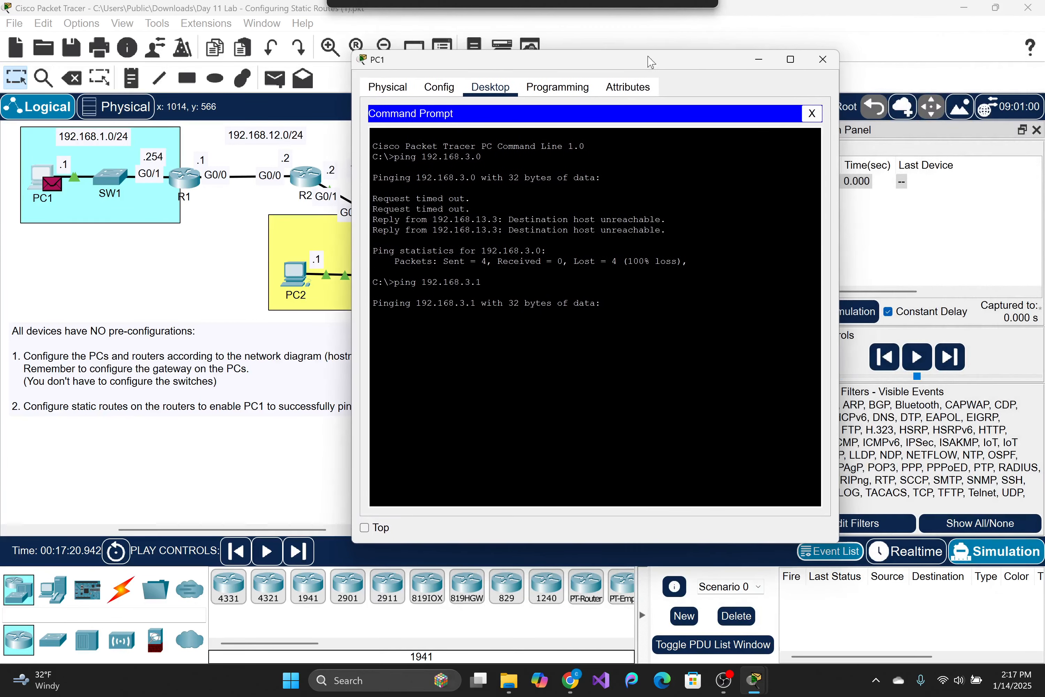
{"action": "left_click", "coordinate": [917, 357]}
{"action": "left_click", "coordinate": [754, 680]}
{"action": "left_click", "coordinate": [832, 616]}
{"action": "left_click_drag", "start_coordinate": [559, 62], "coordinate": [746, 47]}
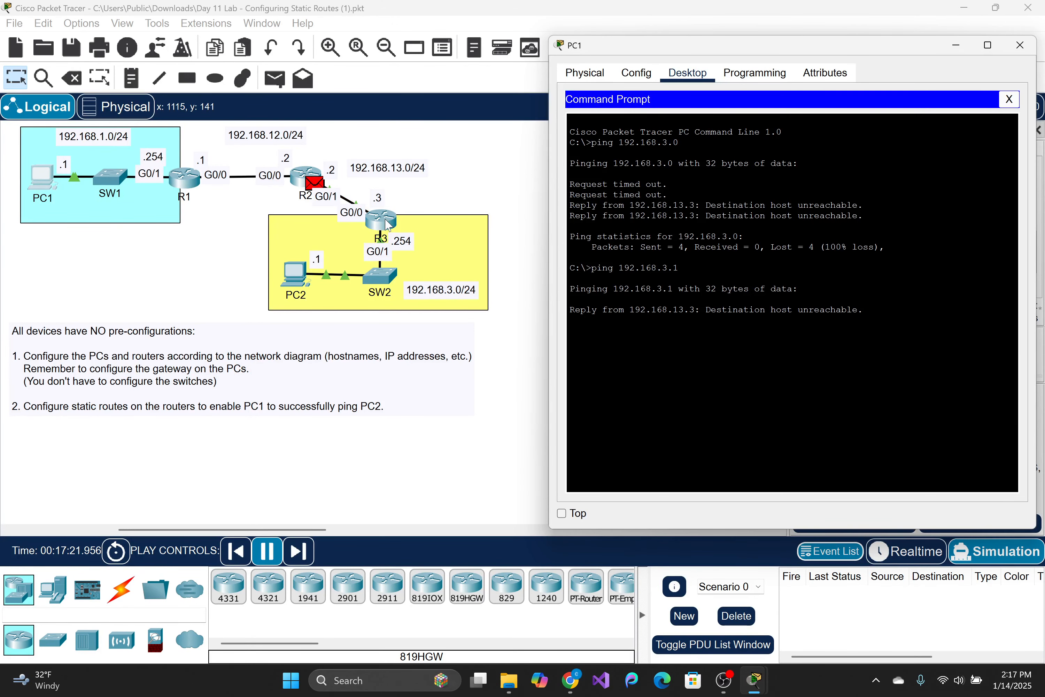
- Review R3's interface summary and routing table in its command line, and close the window
{"action": "left_click", "coordinate": [388, 226]}
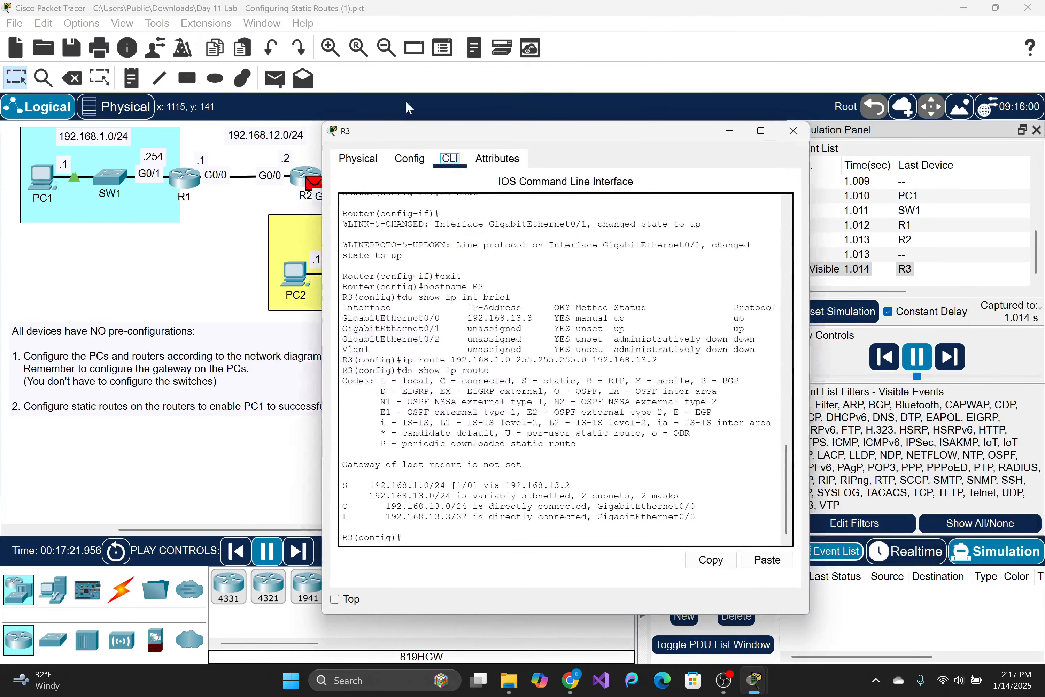
{"action": "left_click_drag", "start_coordinate": [563, 132], "coordinate": [782, 79]}
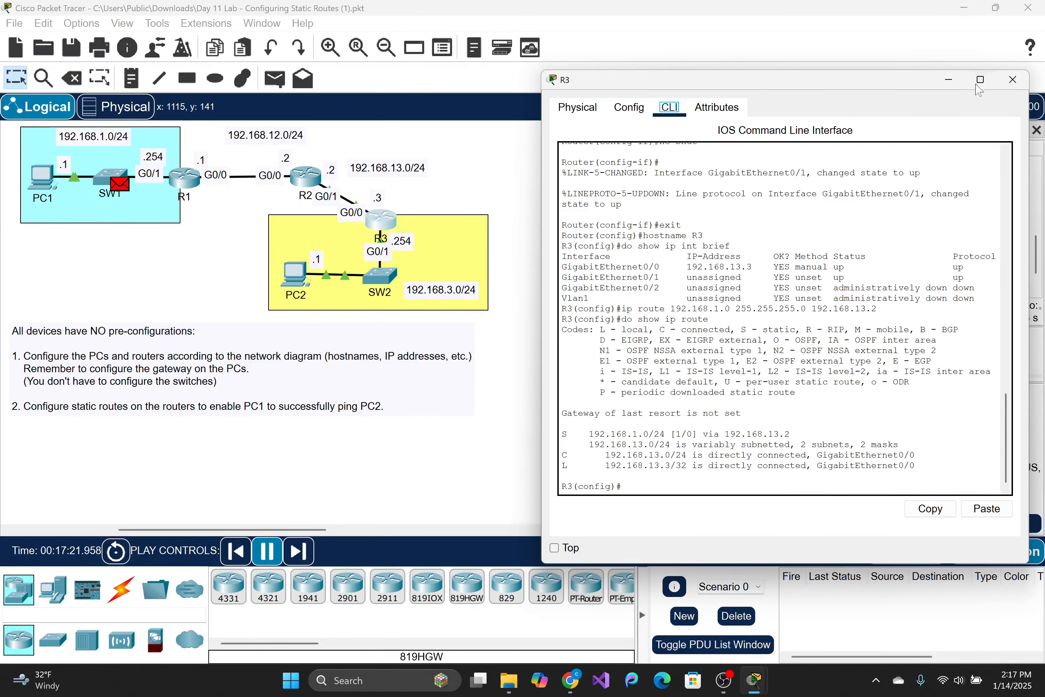
{"action": "left_click", "coordinate": [1012, 79]}
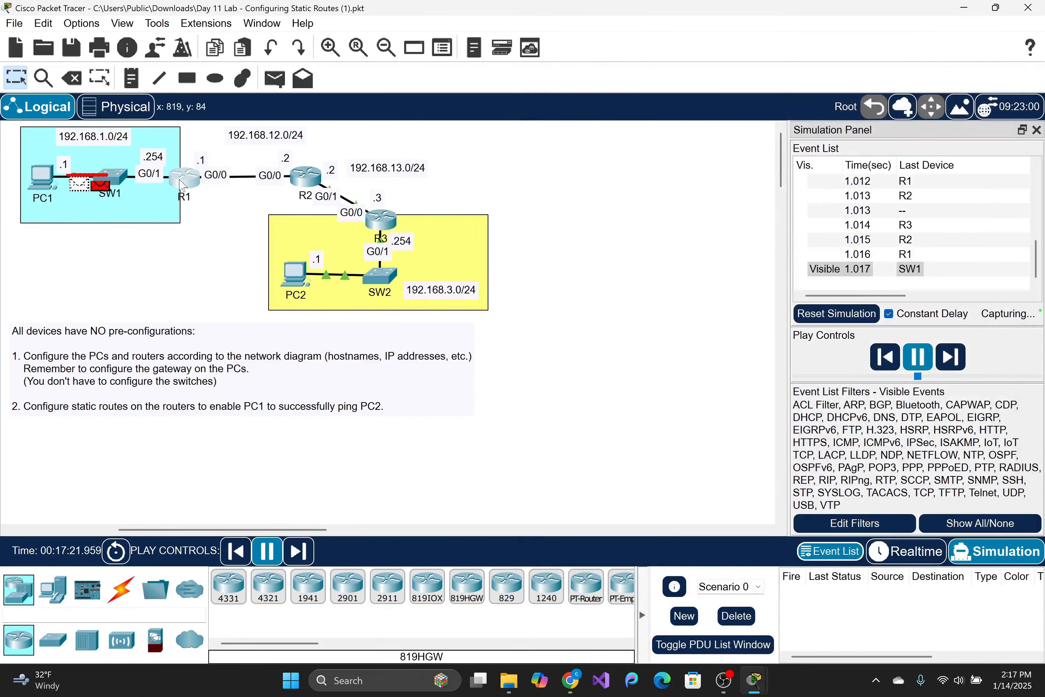
- Check R1's routing table with do show ip route, and close R1's window
{"action": "left_click", "coordinate": [184, 181]}
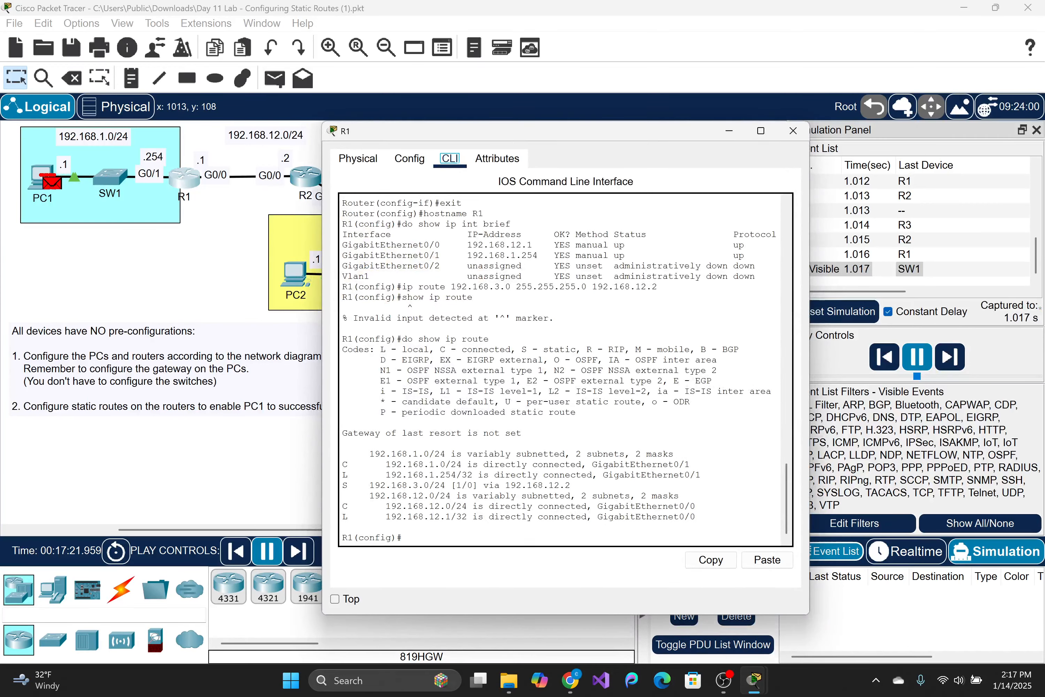
{"action": "type", "text": "do show ip route"}
{"action": "key", "text": "Return"}
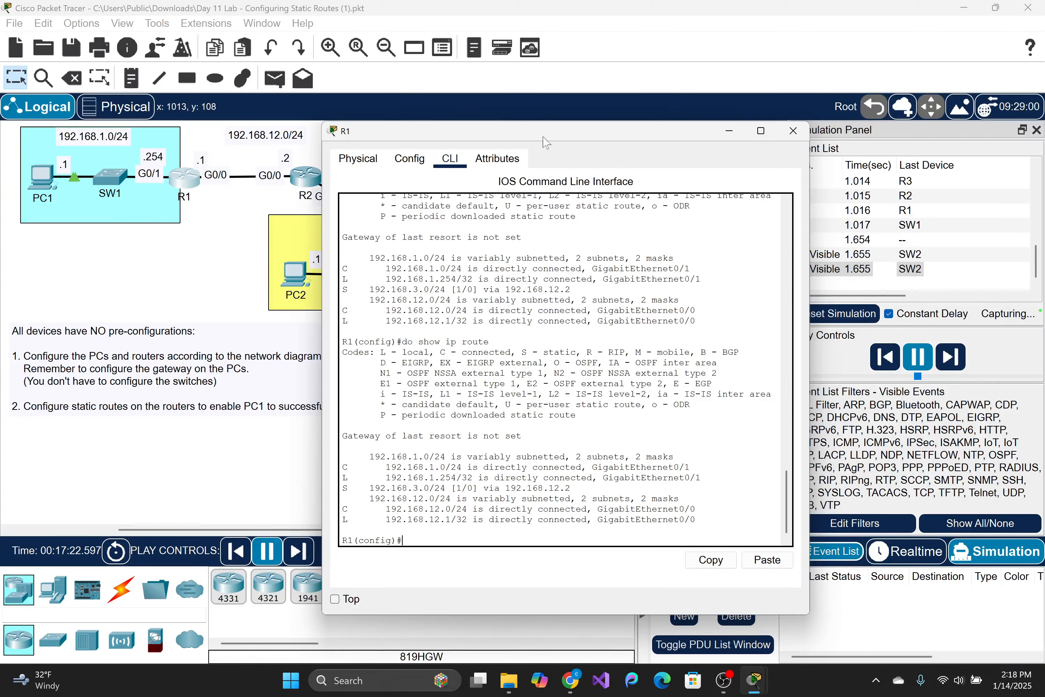
{"action": "left_click_drag", "start_coordinate": [552, 130], "coordinate": [706, 168]}
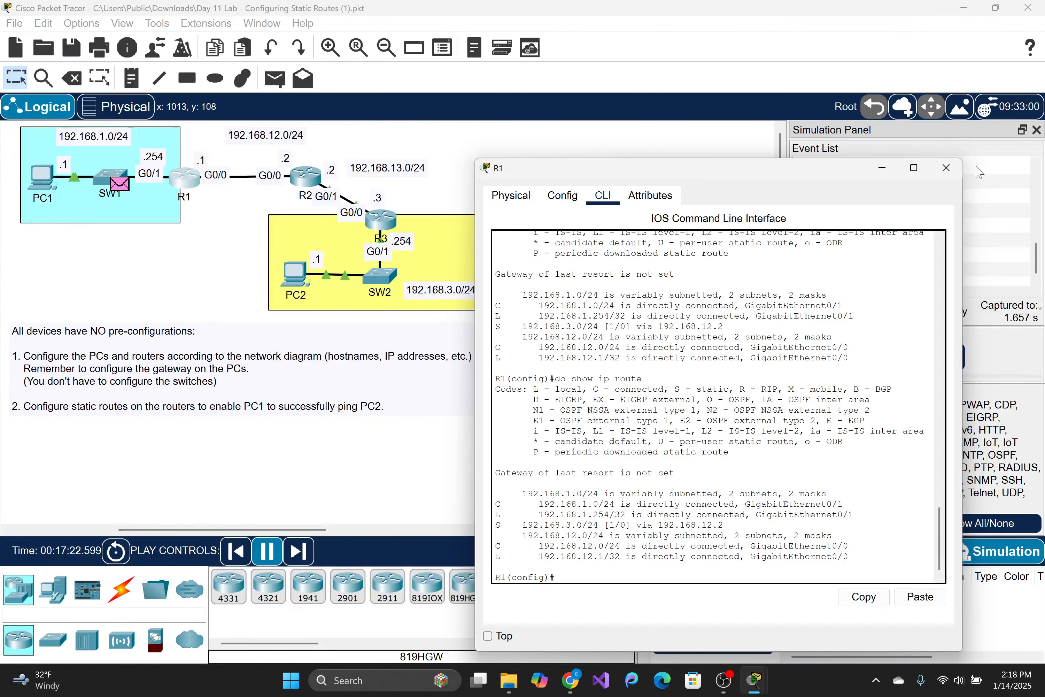
{"action": "left_click", "coordinate": [946, 167]}
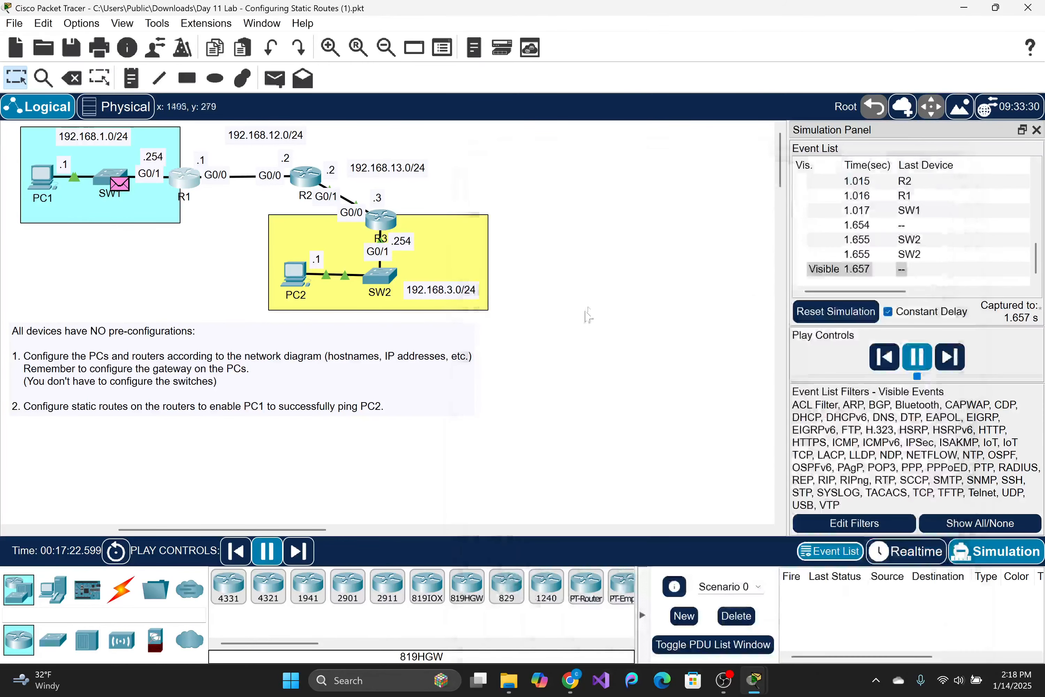
- Pause the simulation and add a static route on R3 to 192.168.3.0 with mask 255.255.255.0 and next hop 192.168.13.254
{"action": "left_click", "coordinate": [381, 221]}
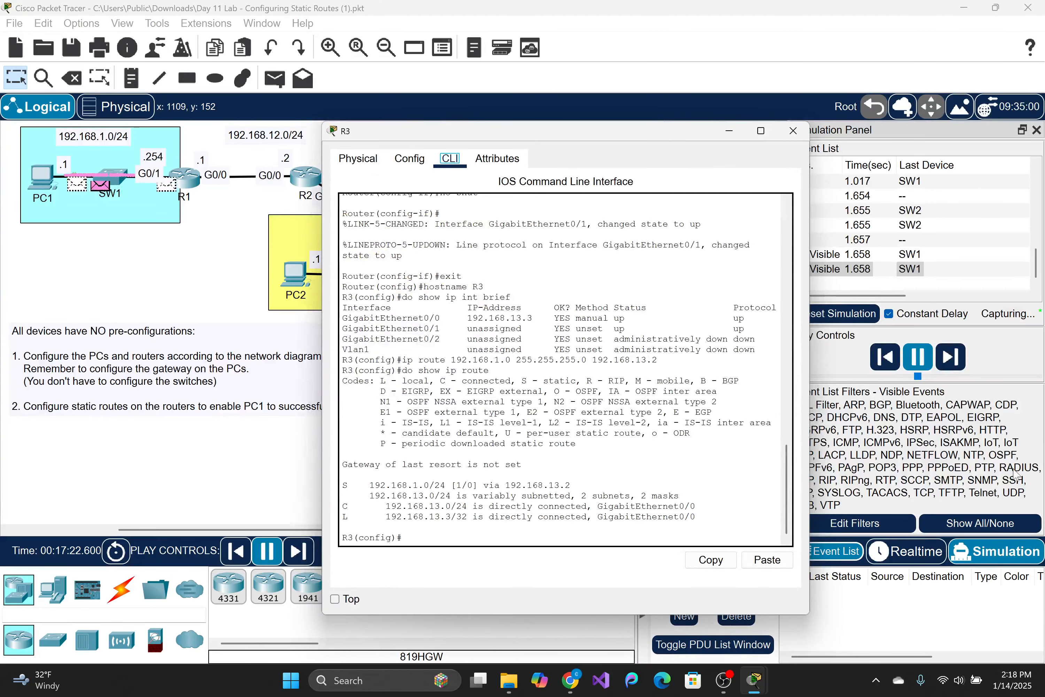
{"action": "left_click", "coordinate": [917, 362]}
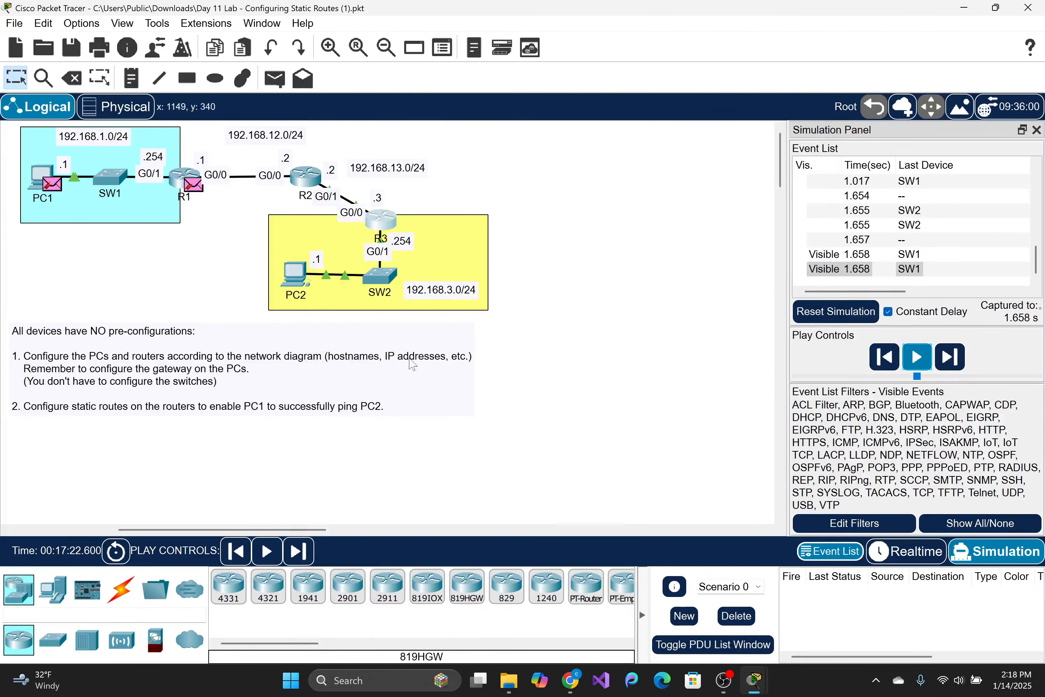
{"action": "left_click", "coordinate": [382, 221]}
{"action": "left_click_drag", "start_coordinate": [570, 134], "coordinate": [727, 73]}
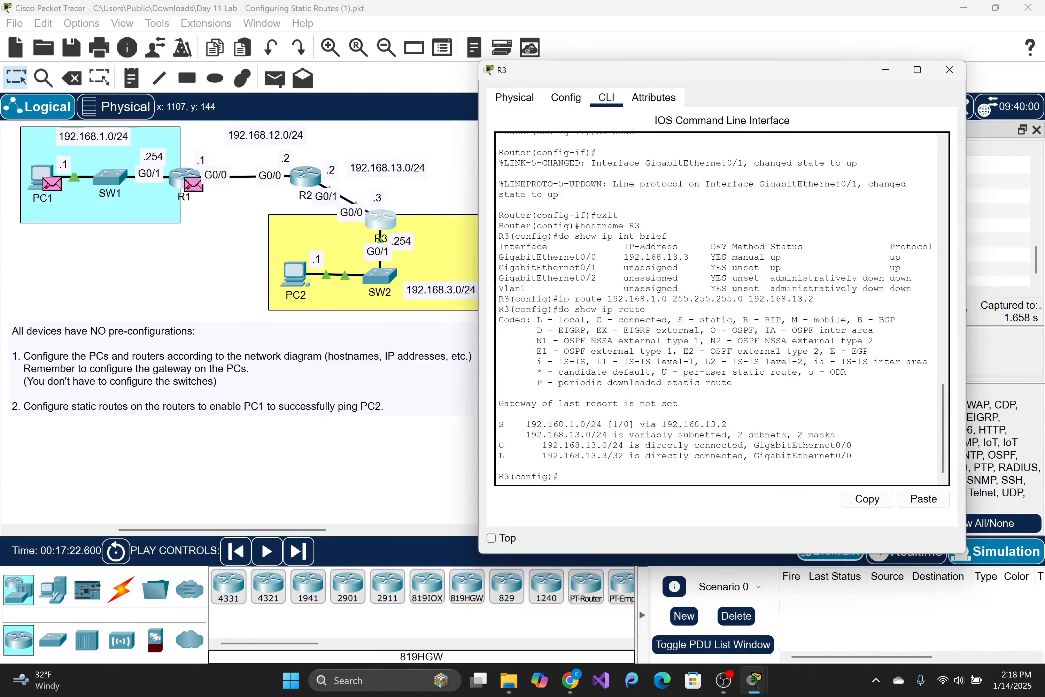
{"action": "type", "text": "te"}
{"action": "left_click_drag", "start_coordinate": [686, 66], "coordinate": [751, 47]}
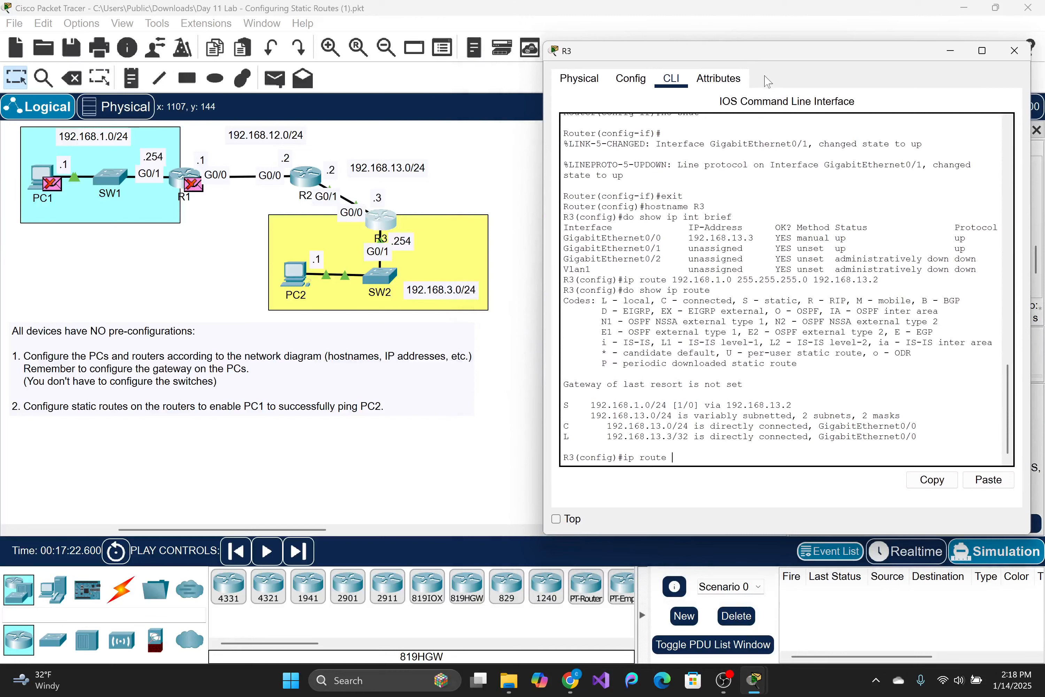
{"action": "type", "text": "192.168.3.0 255.255.255.0"}
{"action": "type", "text": "192.168.13.254"}
{"action": "key", "text": "Return"}
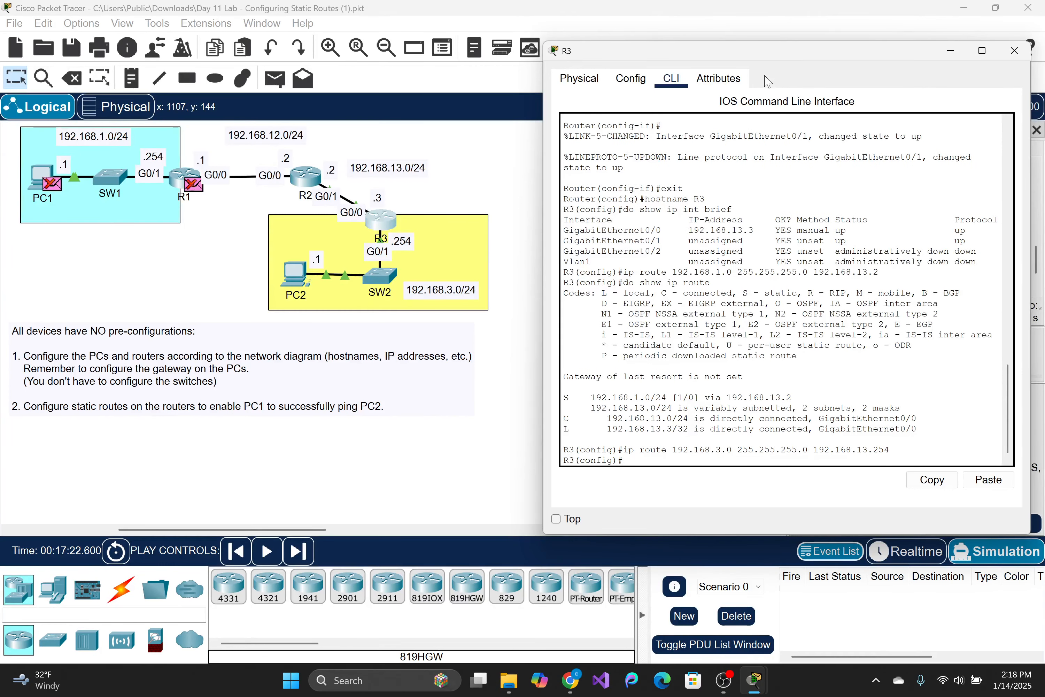
- Display R3's routing table with do show ip route and close R3's window
{"action": "type", "text": "do show ip route"}
{"action": "key", "text": "Return"}
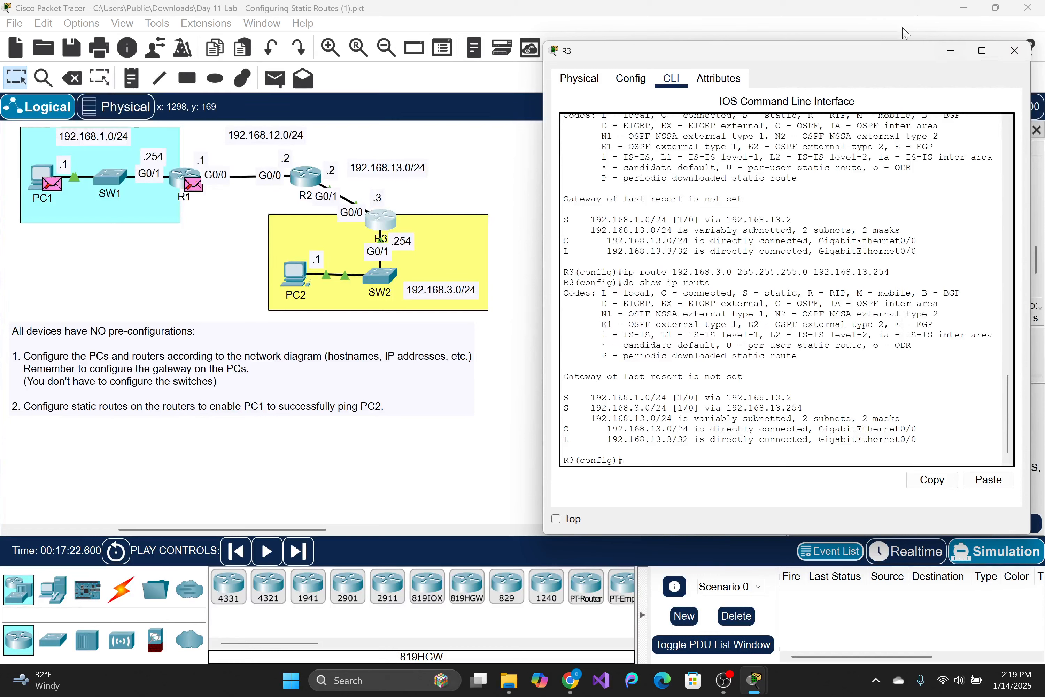
{"action": "left_click", "coordinate": [1014, 51]}
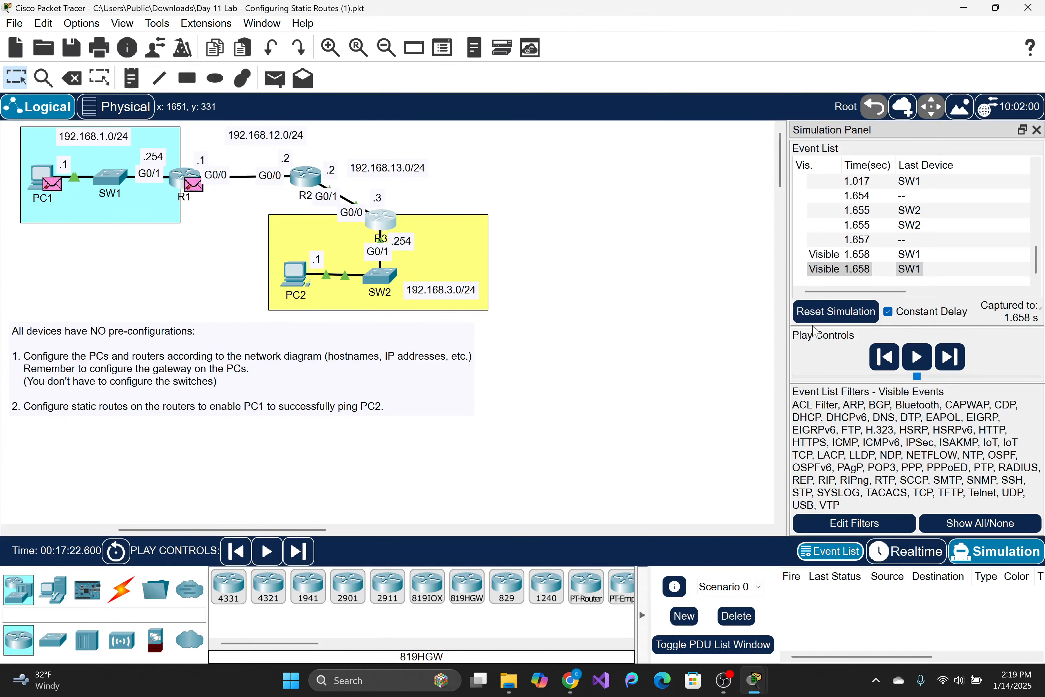
- Abort the ping running in PC1's command prompt and start a new ping to 192.168.3.1
{"action": "left_click", "coordinate": [28, 178]}
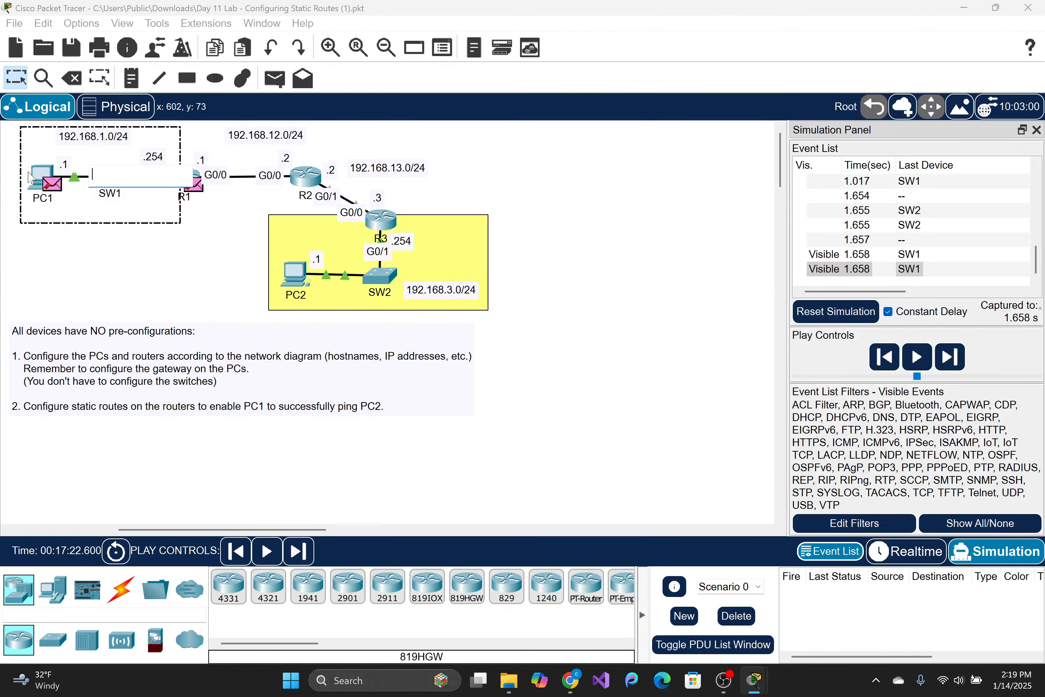
{"action": "left_click", "coordinate": [44, 178]}
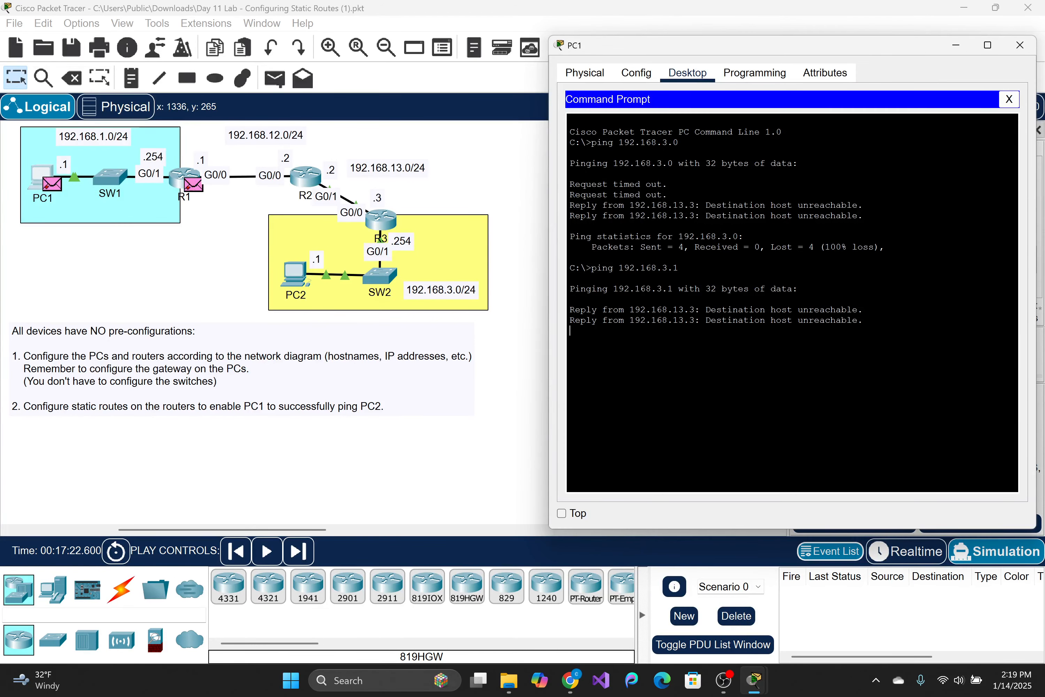
{"action": "key", "text": "ctrl+c"}
{"action": "type", "text": "p"}
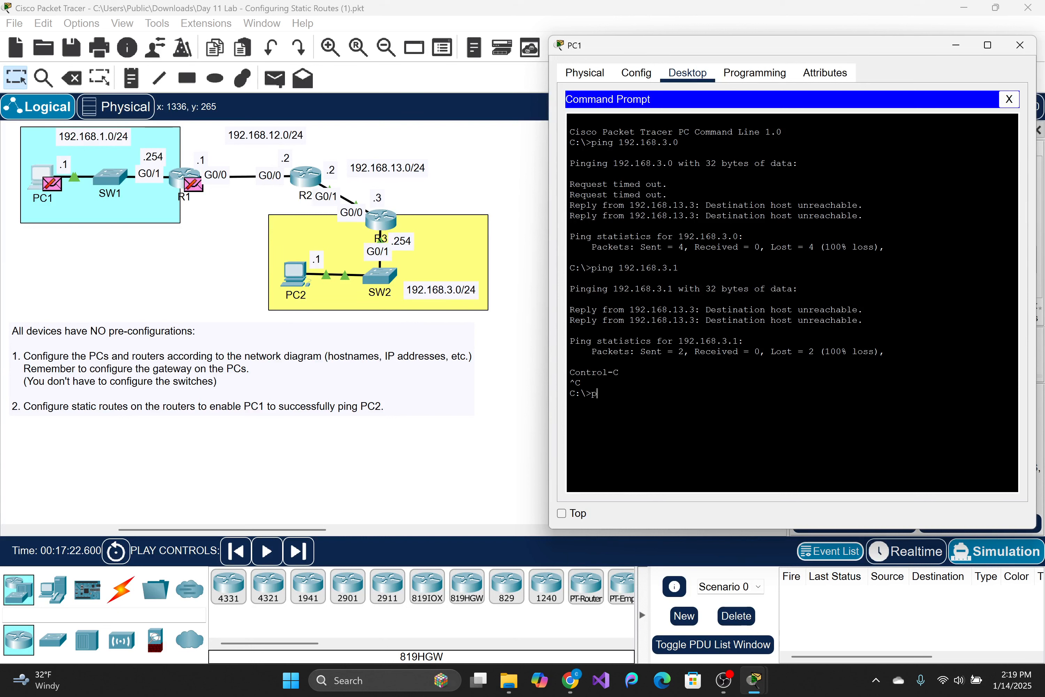
{"action": "type", "text": "ing 192.168.3.1"}
{"action": "key", "text": "Return"}
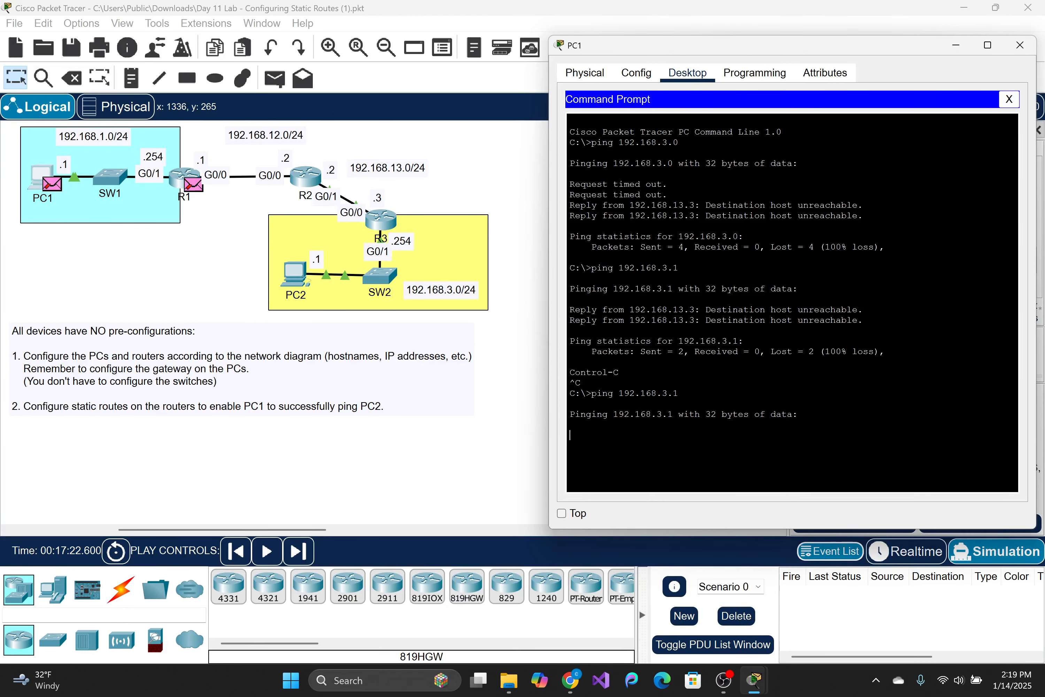
- Play the simulation to follow the ping packets through the routers, and pause it
{"action": "left_click_drag", "start_coordinate": [765, 51], "coordinate": [616, 92]}
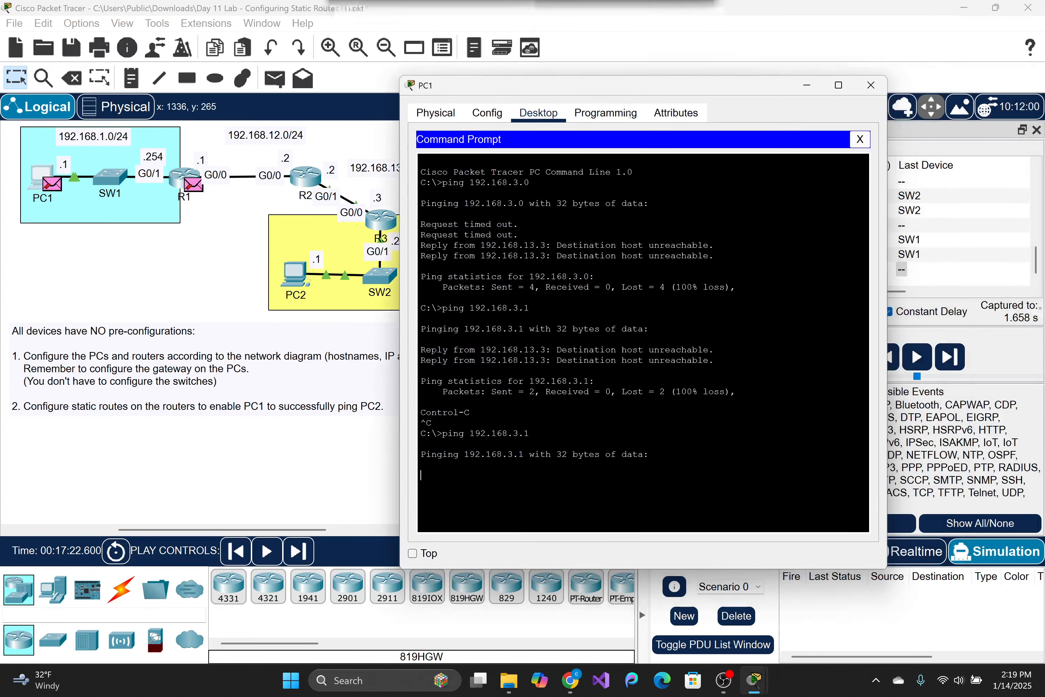
{"action": "left_click", "coordinate": [911, 361]}
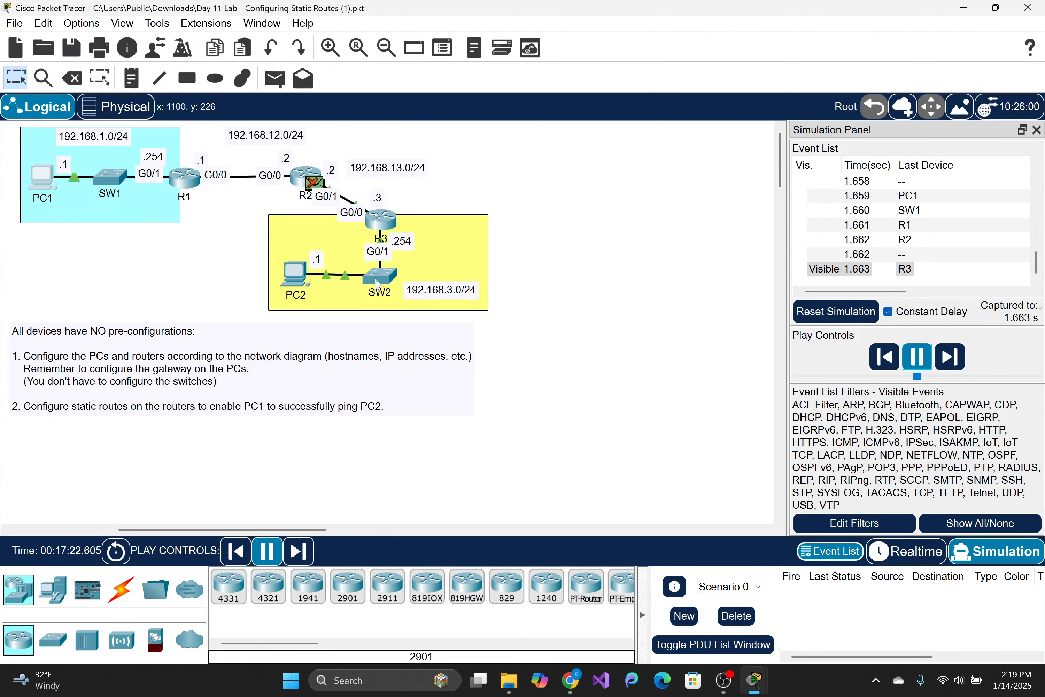
{"action": "left_click", "coordinate": [917, 362]}
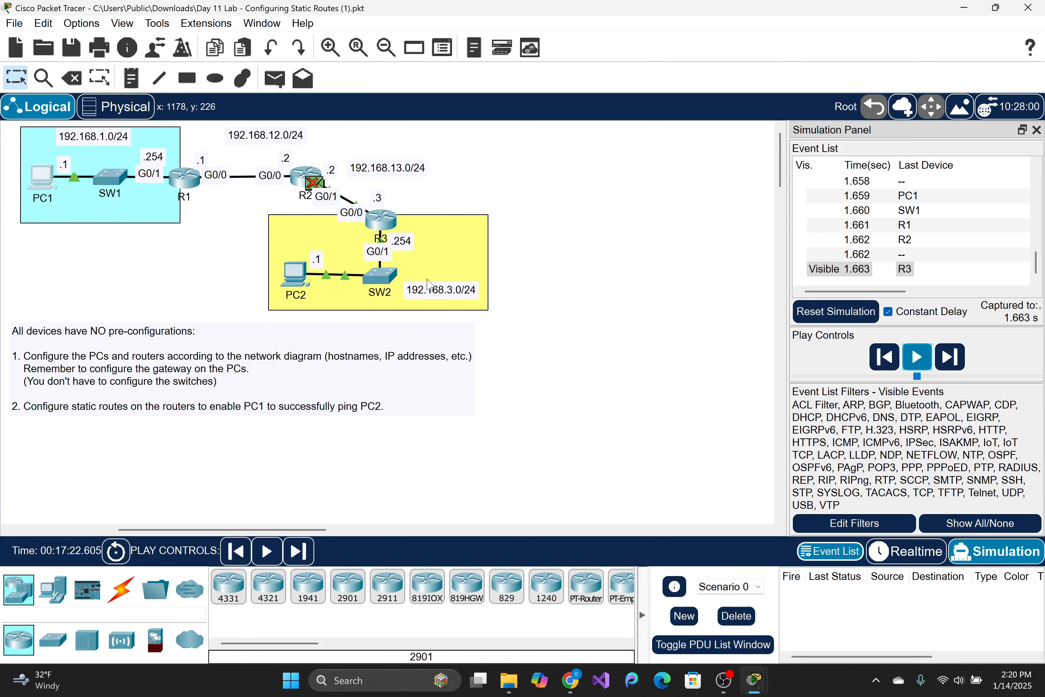
- Check PC2's default gateway and the IP configuration of its FastEthernet0 interface, and close its window
{"action": "left_click", "coordinate": [299, 276]}
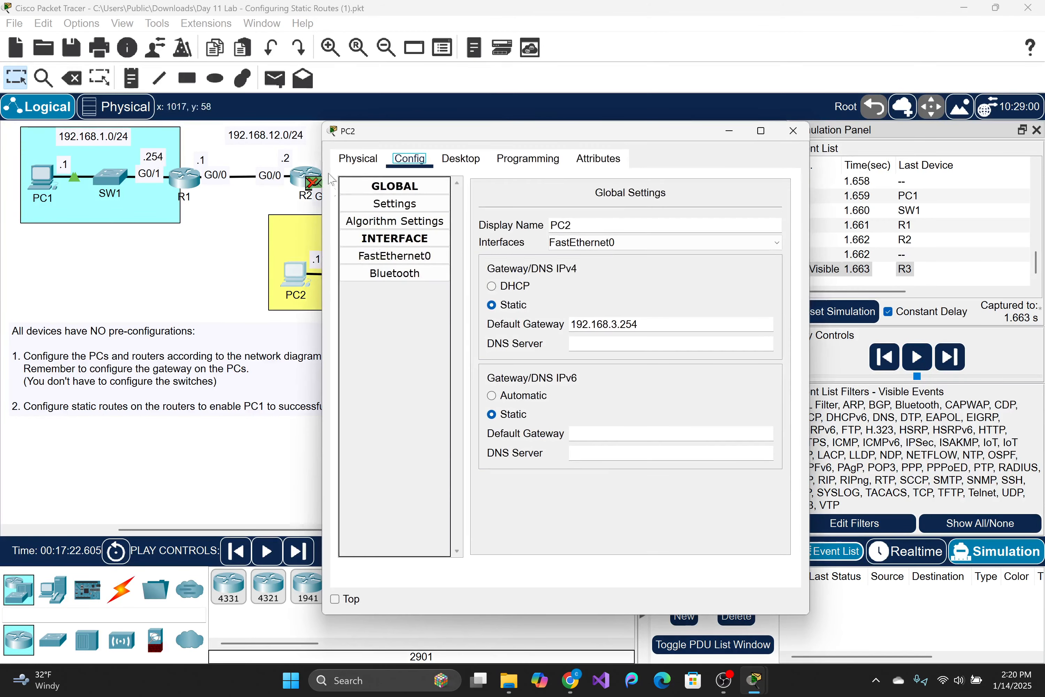
{"action": "left_click", "coordinate": [358, 159]}
{"action": "left_click", "coordinate": [410, 161]}
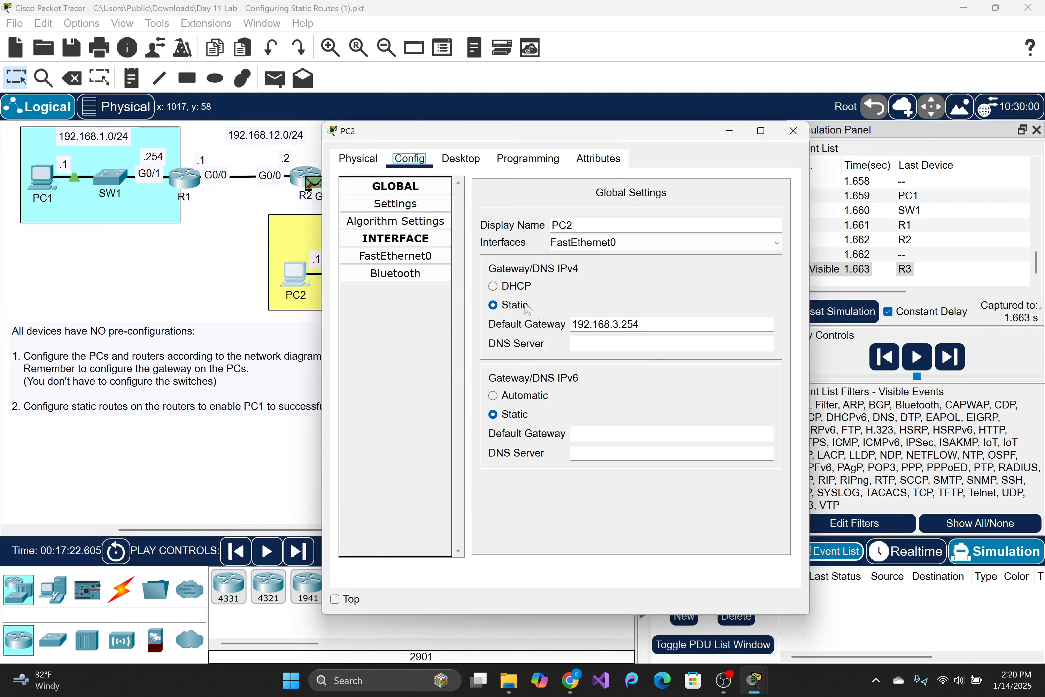
{"action": "left_click_drag", "start_coordinate": [584, 135], "coordinate": [759, 156]}
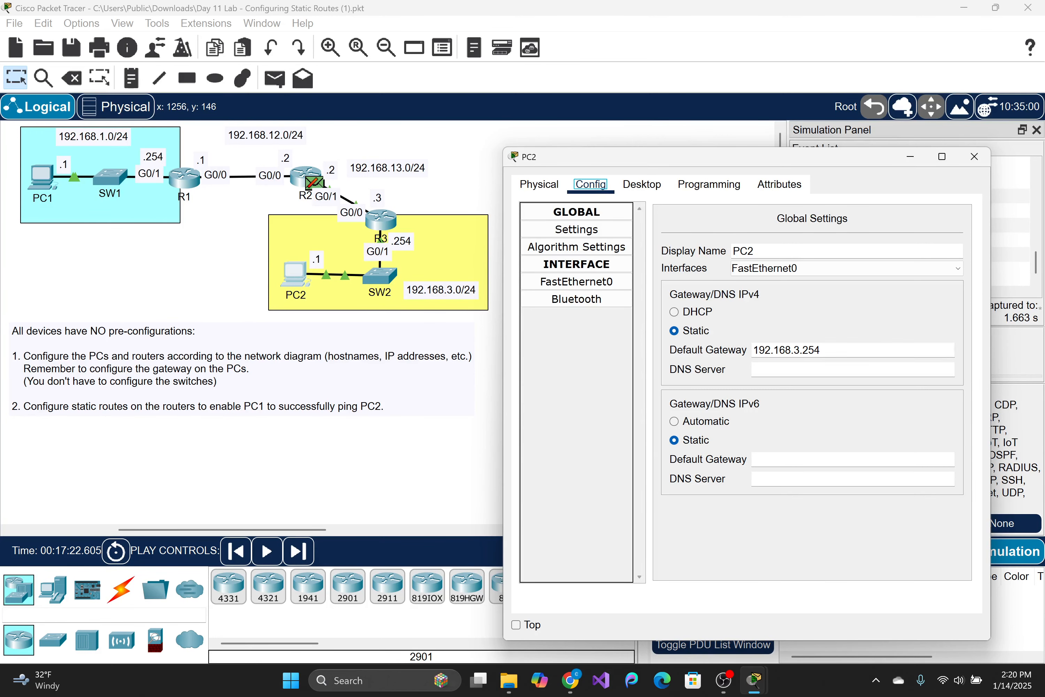
{"action": "left_click", "coordinate": [800, 350]}
{"action": "left_click", "coordinate": [576, 283]}
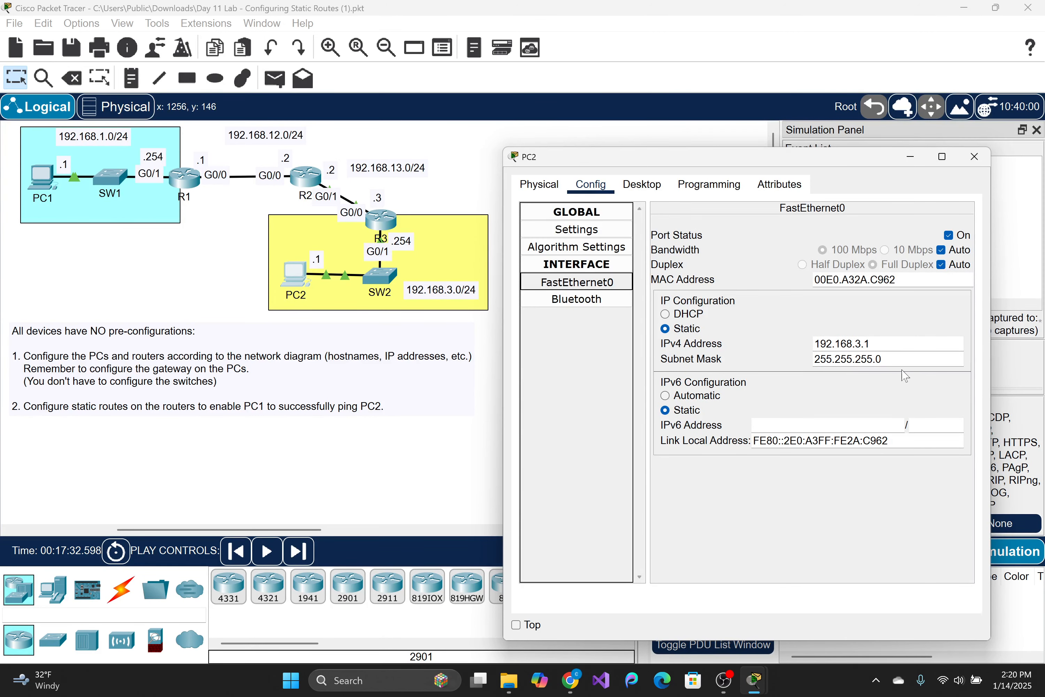
{"action": "left_click", "coordinate": [974, 157]}
- Place R3's command line beside the network diagram and list its interfaces with do show ip int brief
{"action": "left_click", "coordinate": [375, 222]}
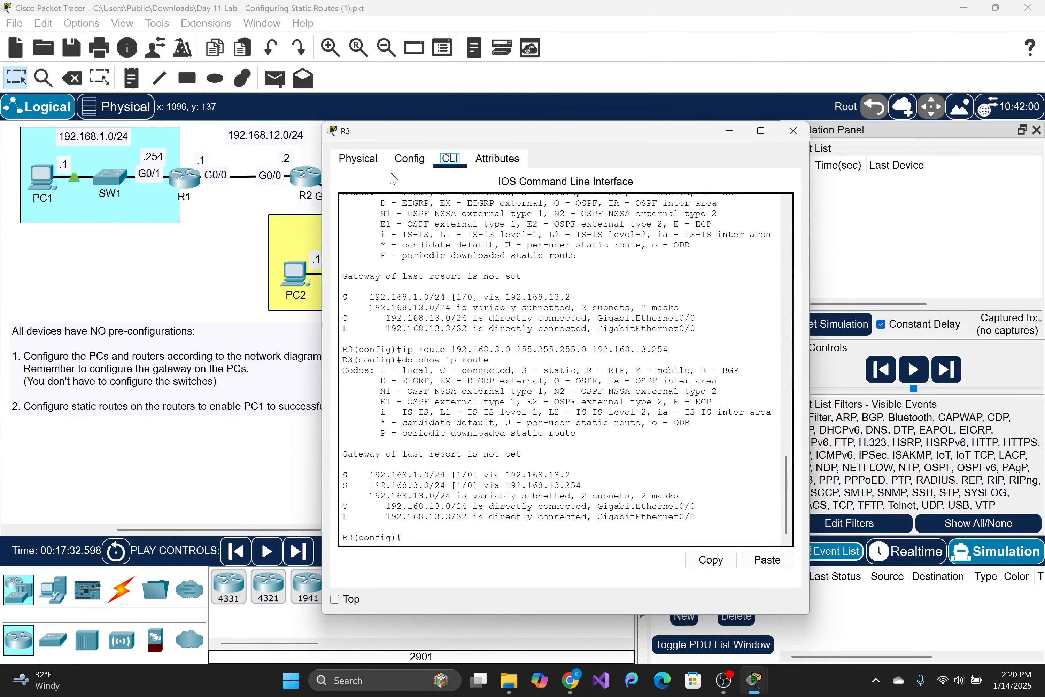
{"action": "left_click_drag", "start_coordinate": [653, 133], "coordinate": [849, 109]}
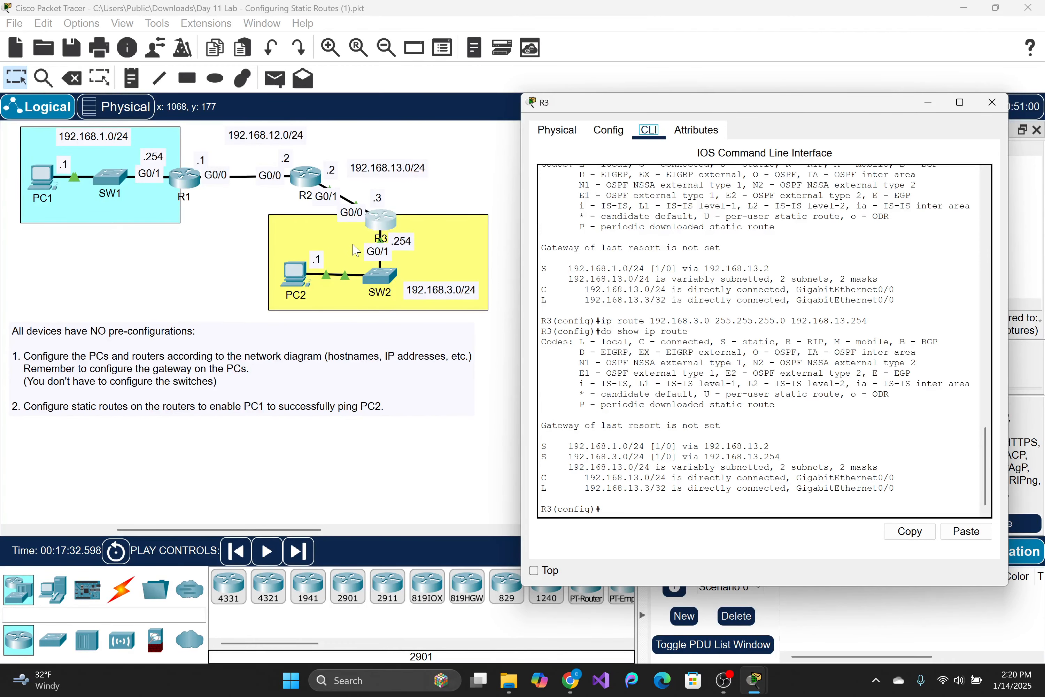
{"action": "type", "text": "do show ip int brief"}
{"action": "key", "text": "Return"}
- Assign IP address 192.168.3.254 with mask 255.255.255.0 to interface g0/1 on R3
{"action": "type", "text": "int g0/1"}
{"action": "key", "text": "Return"}
{"action": "type", "text": "ip address "}
{"action": "type", "text": "192"}
{"action": "type", "text": ".168"}
{"action": "type", "text": ".3"}
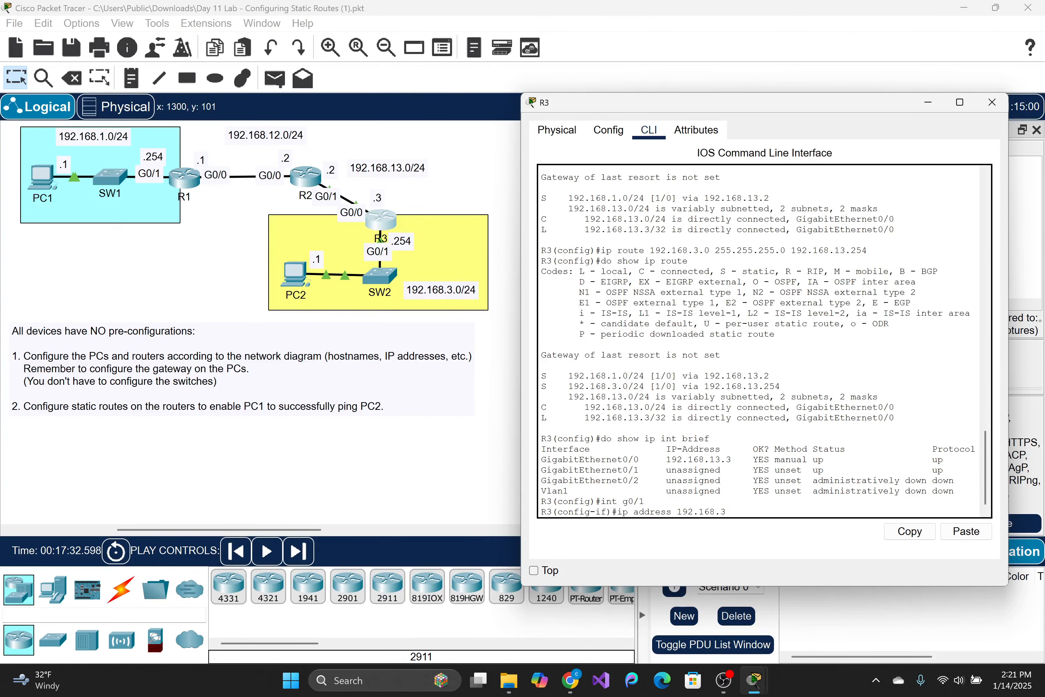
{"action": "type", "text": ".254 255.255.255.0"}
{"action": "key", "text": "Return"}
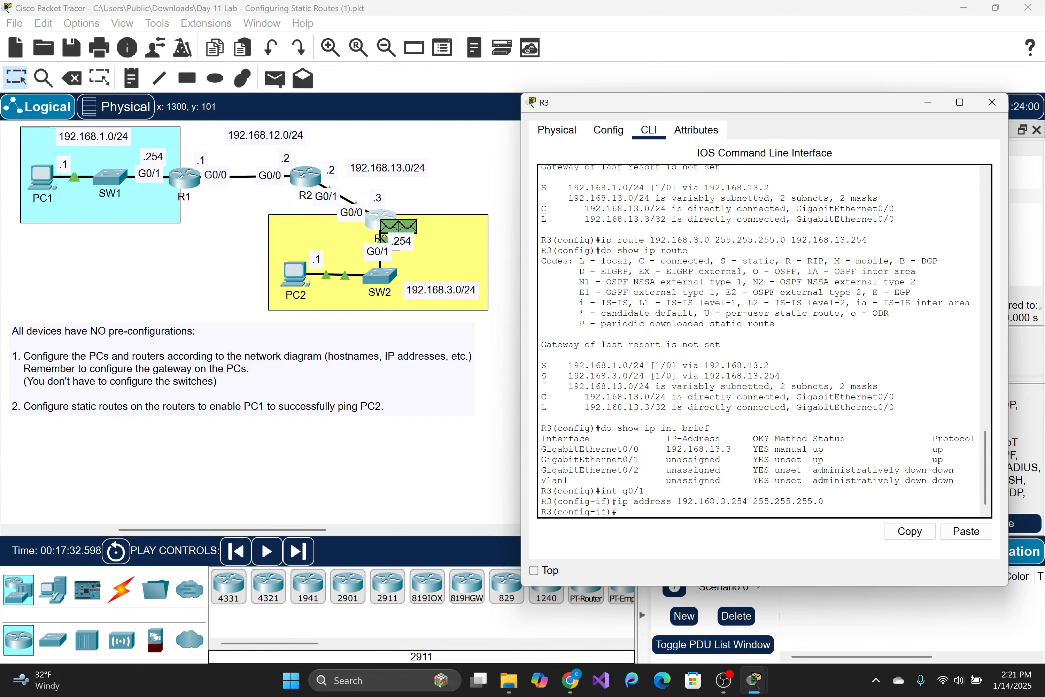
- Verify R3's interface addresses with do show ip int brief and close R3's window
{"action": "type", "text": "do show ip int brief"}
{"action": "key", "text": "Return"}
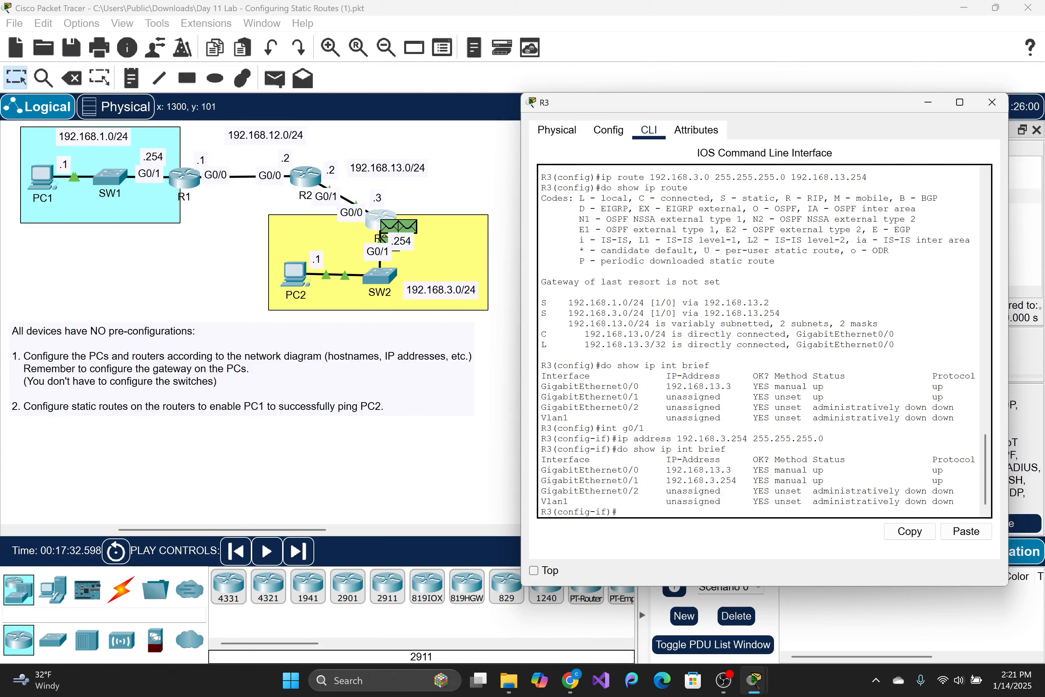
{"action": "left_click", "coordinate": [991, 102]}
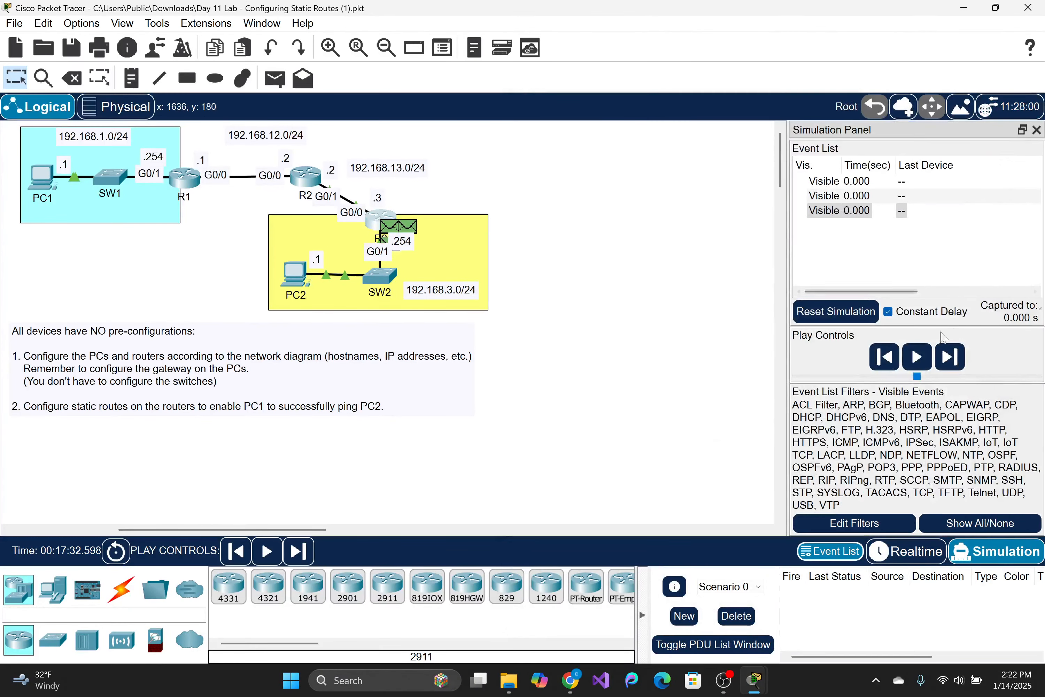
- Play the simulation, check the ping output in PC1's command prompt, and pause the simulation
{"action": "left_click", "coordinate": [918, 359]}
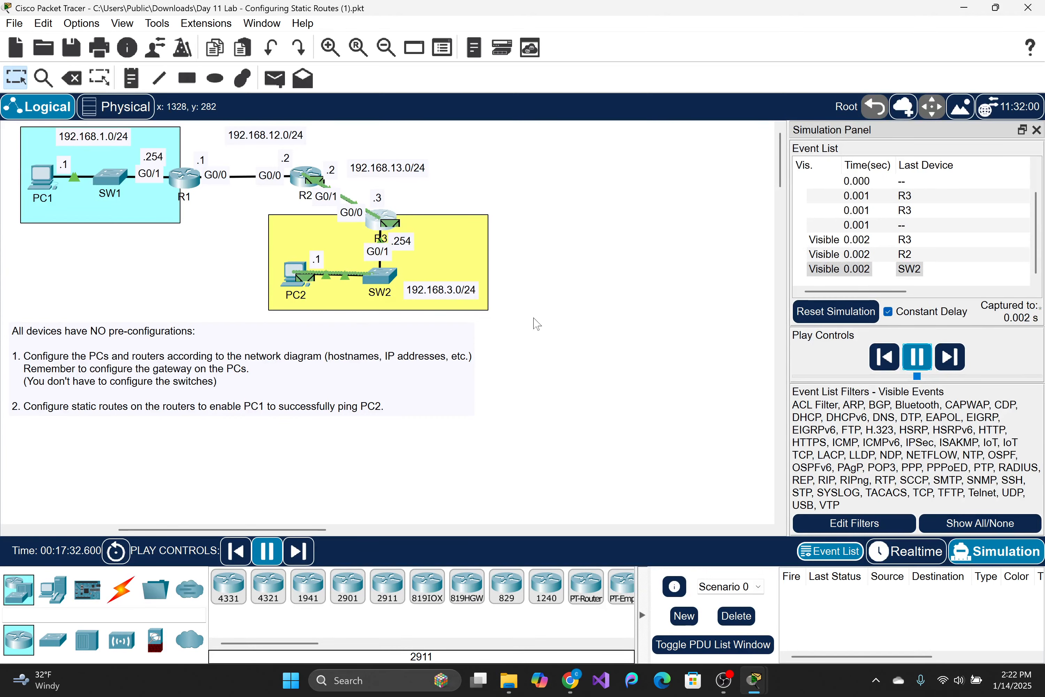
{"action": "left_click", "coordinate": [43, 176]}
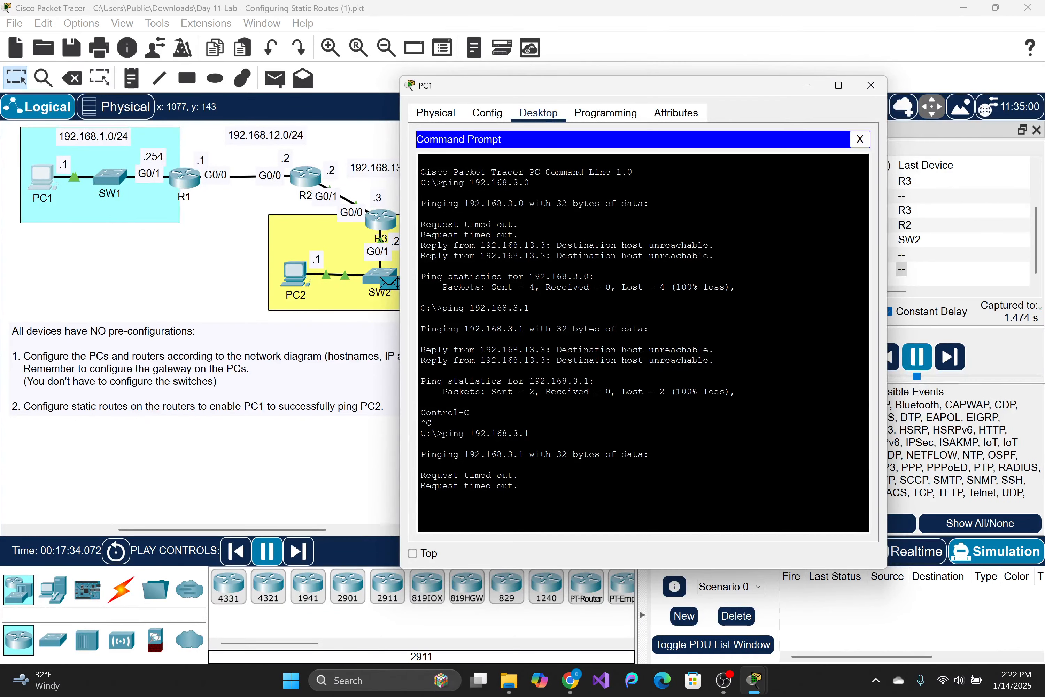
{"action": "left_click", "coordinate": [921, 361]}
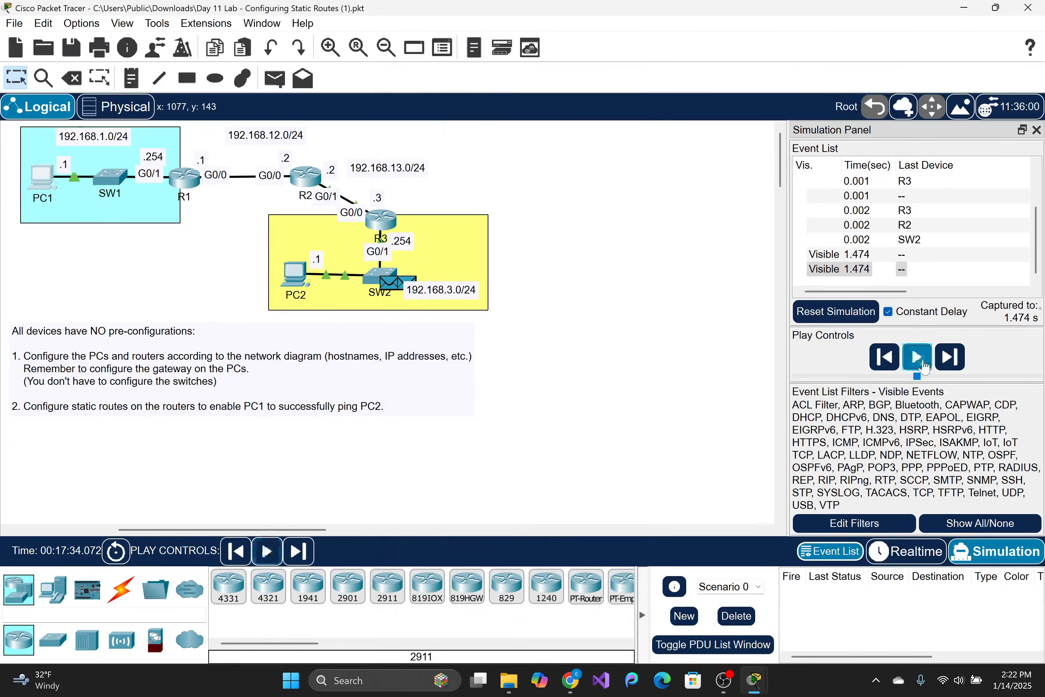
- Abort PC1's pending ping and ping 192.168.3.1 again, with the command prompt moved clear of the diagram
{"action": "left_click", "coordinate": [44, 177]}
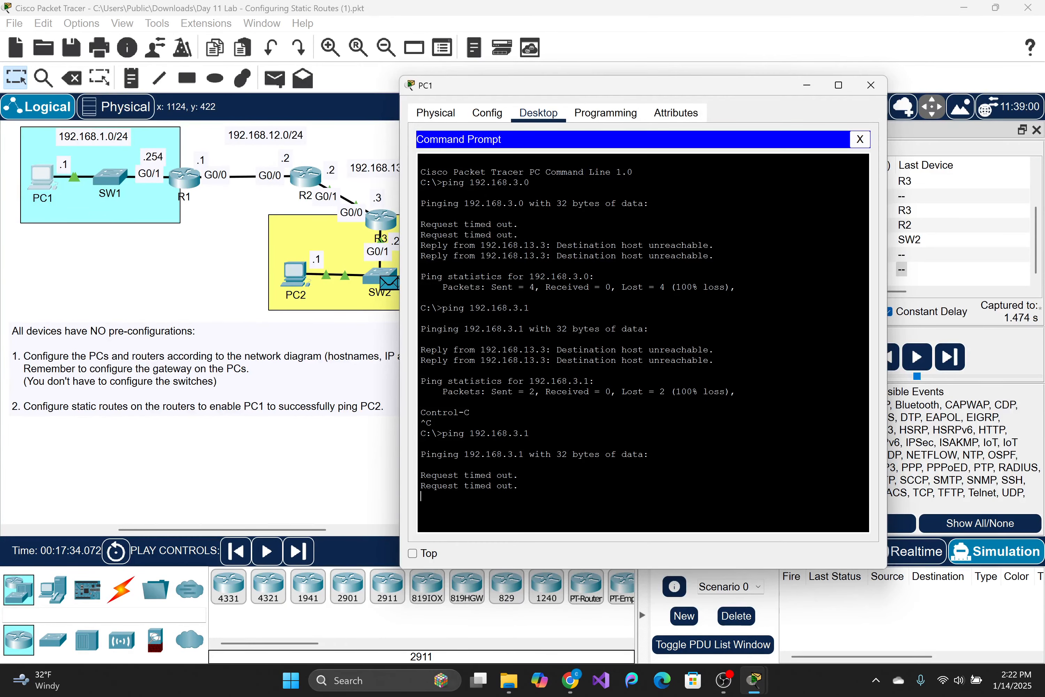
{"action": "key", "text": "ctrl+c"}
{"action": "type", "text": "ping"}
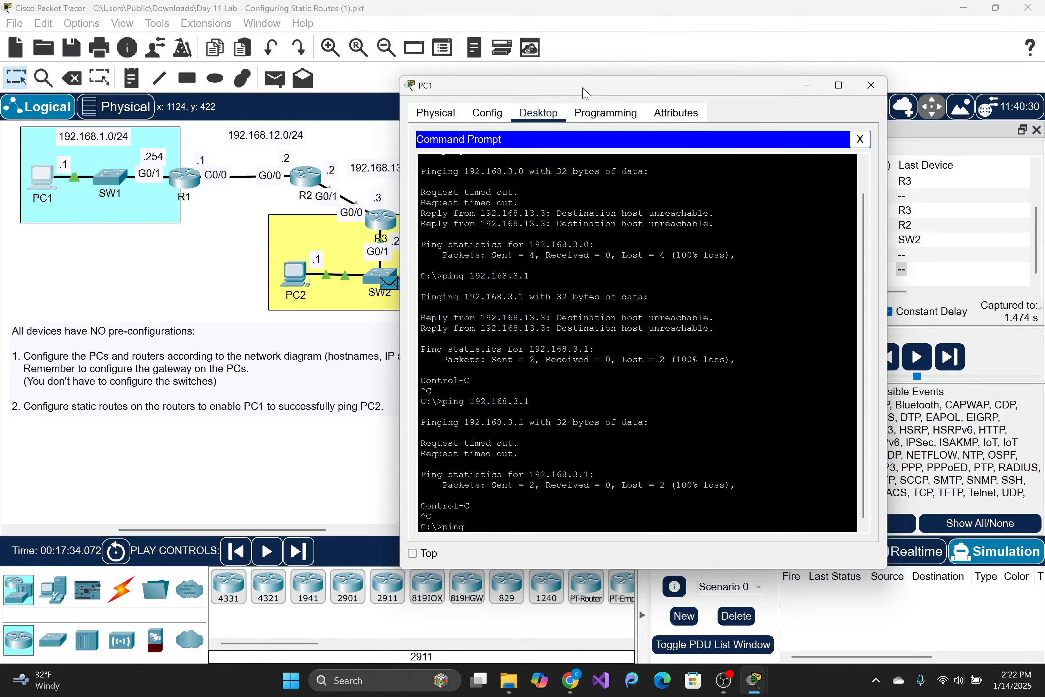
{"action": "left_click_drag", "start_coordinate": [583, 85], "coordinate": [712, 61]}
{"action": "type", "text": "1"}
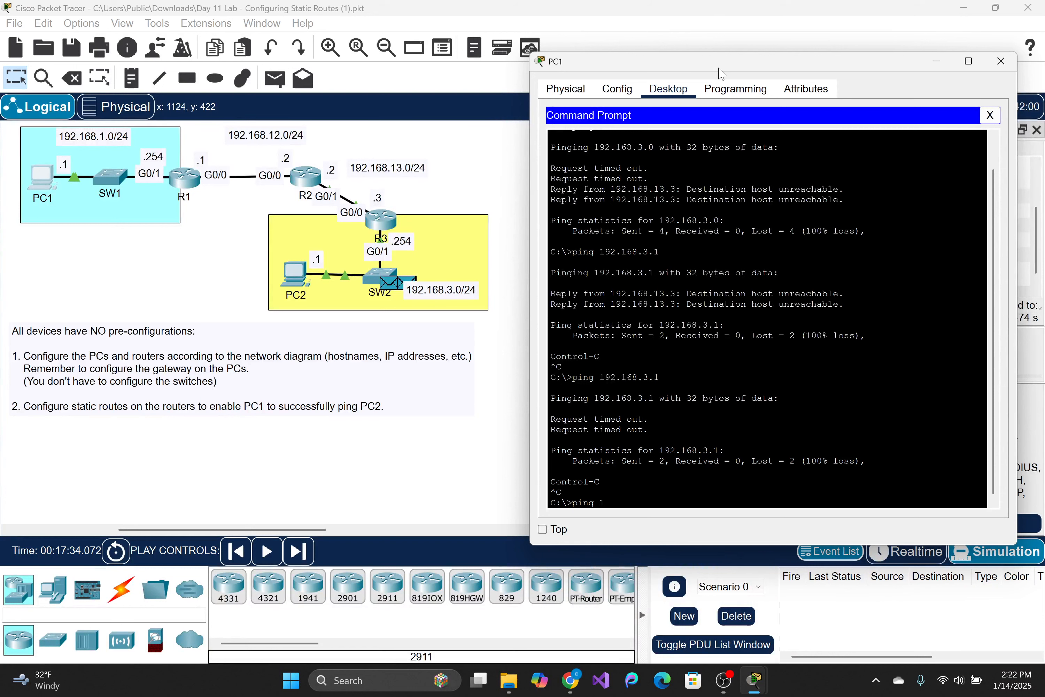
{"action": "type", "text": "92.168.3.1"}
{"action": "key", "text": "Return"}
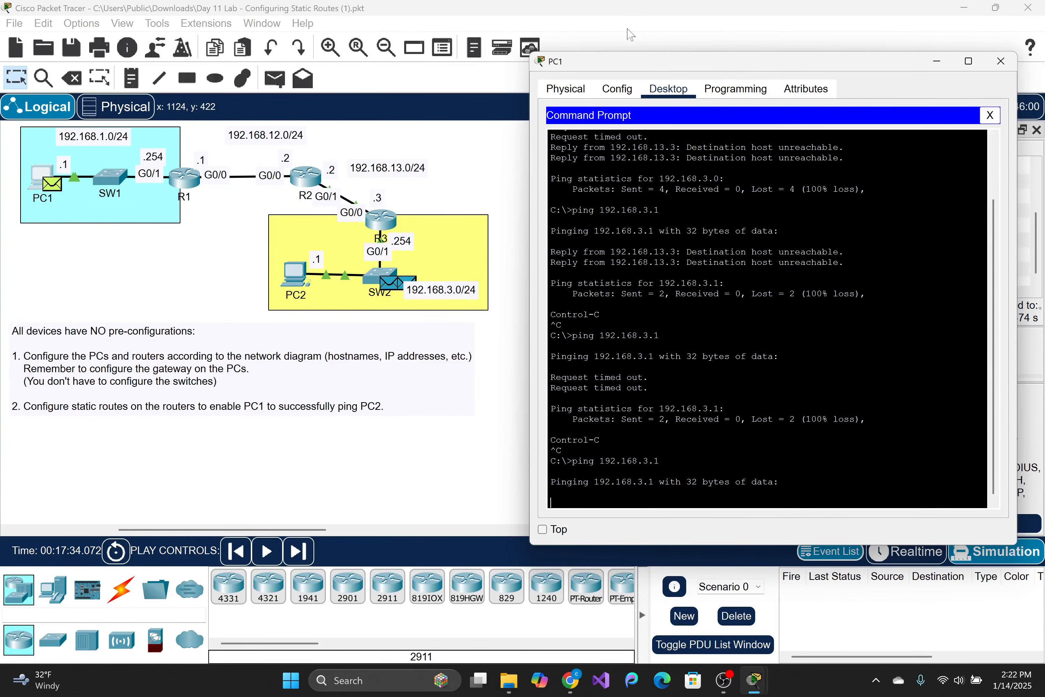
- Play the simulation of the new ping and place PC1's command prompt where the routers are visible beside it
{"action": "left_click_drag", "start_coordinate": [655, 64], "coordinate": [448, 59]}
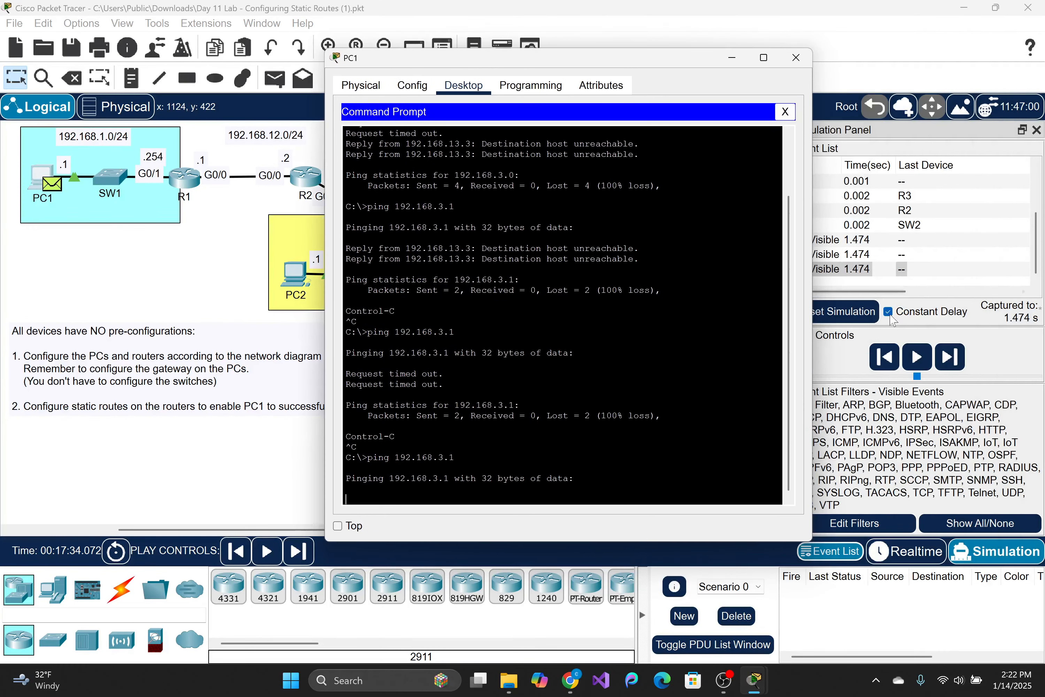
{"action": "left_click", "coordinate": [917, 356]}
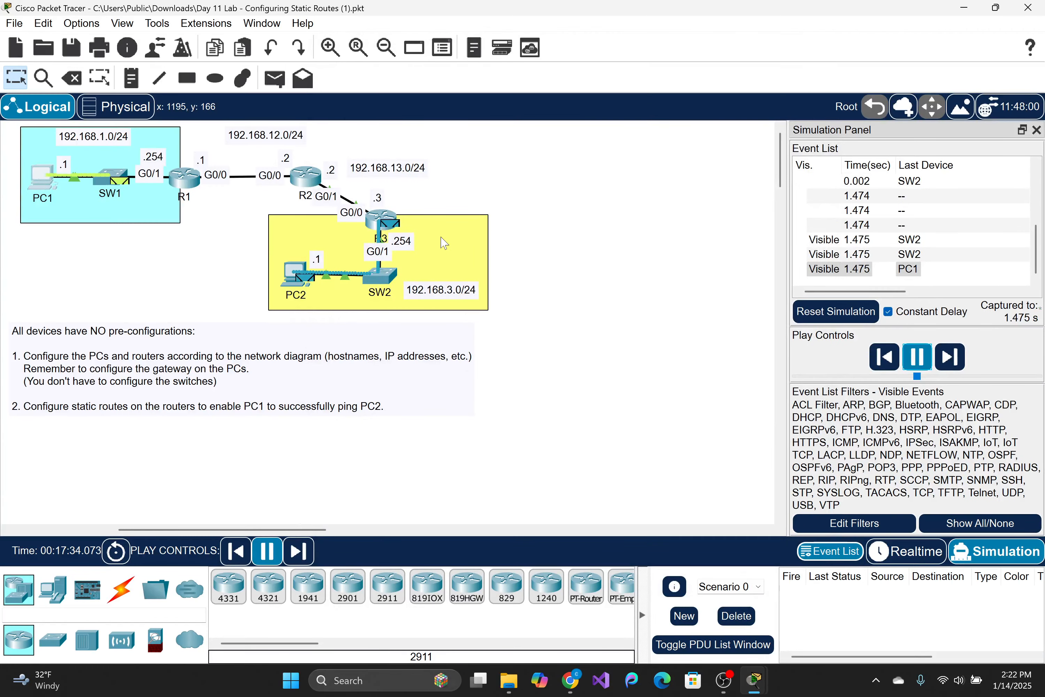
{"action": "left_click", "coordinate": [38, 184]}
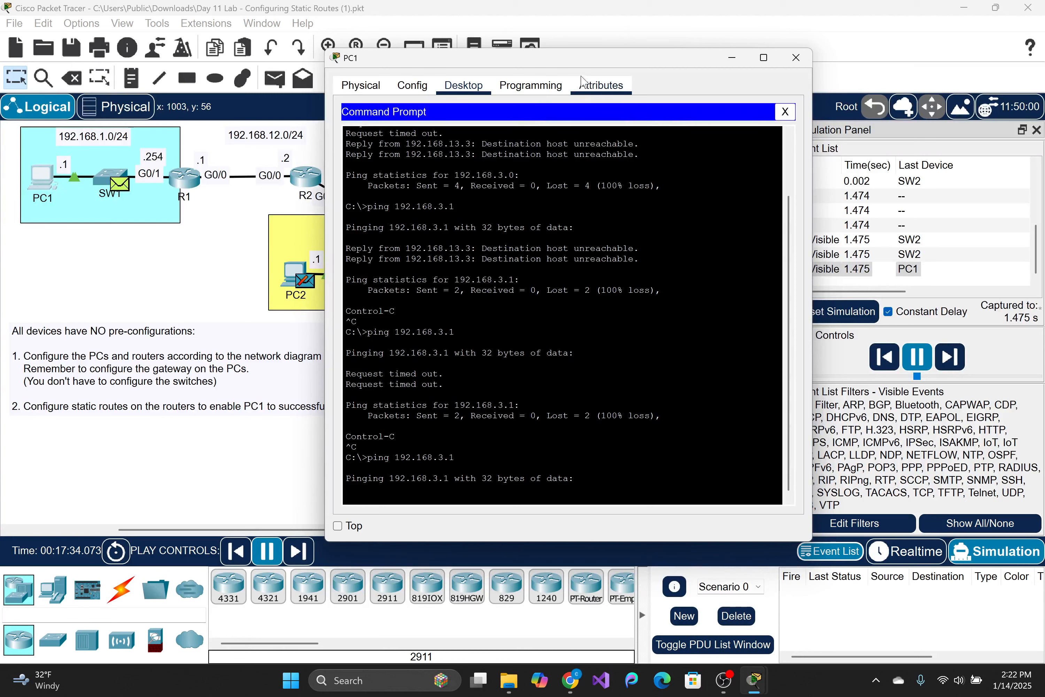
{"action": "left_click_drag", "start_coordinate": [572, 68], "coordinate": [698, 57]}
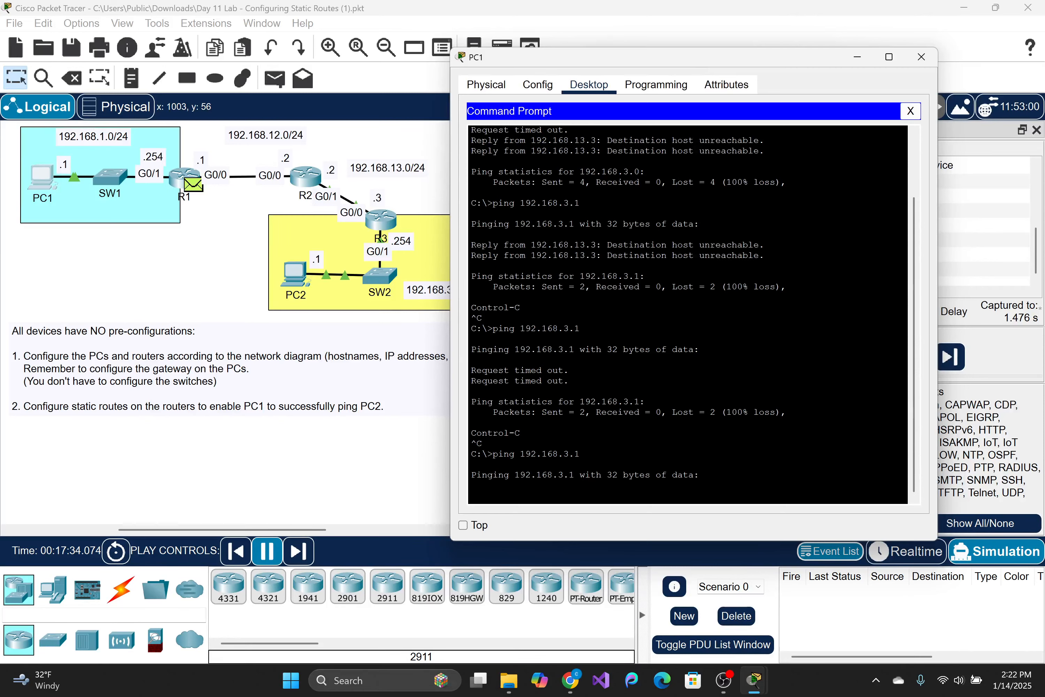
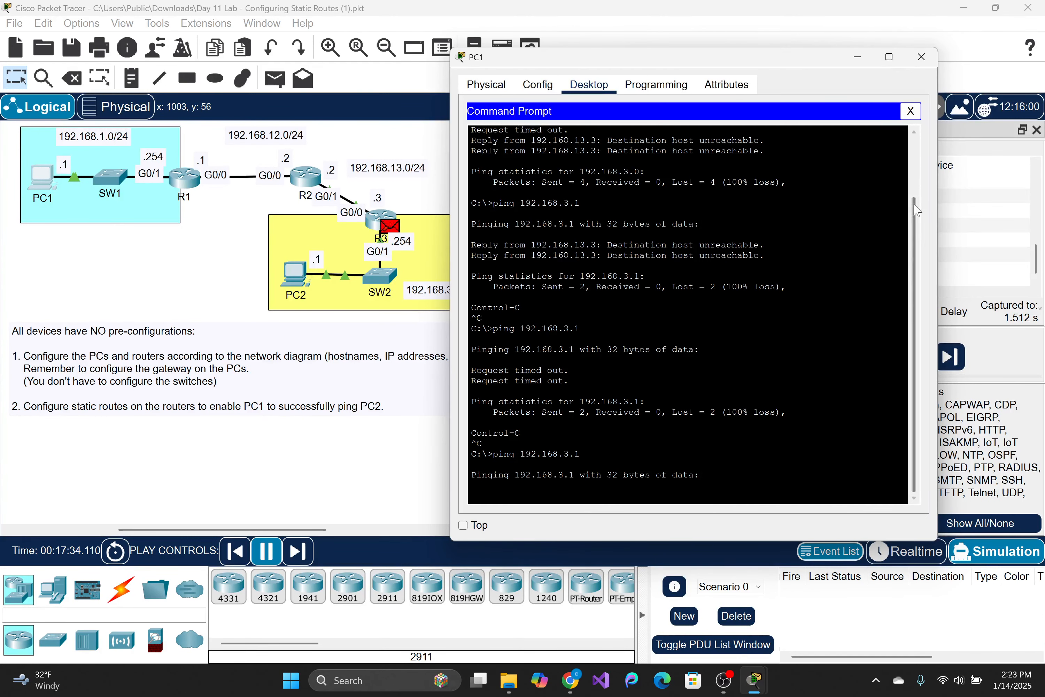
- Advance the simulation to the next event and rerun the ping to 192.168.3.1 from PC1's command prompt
{"action": "left_click", "coordinate": [857, 57]}
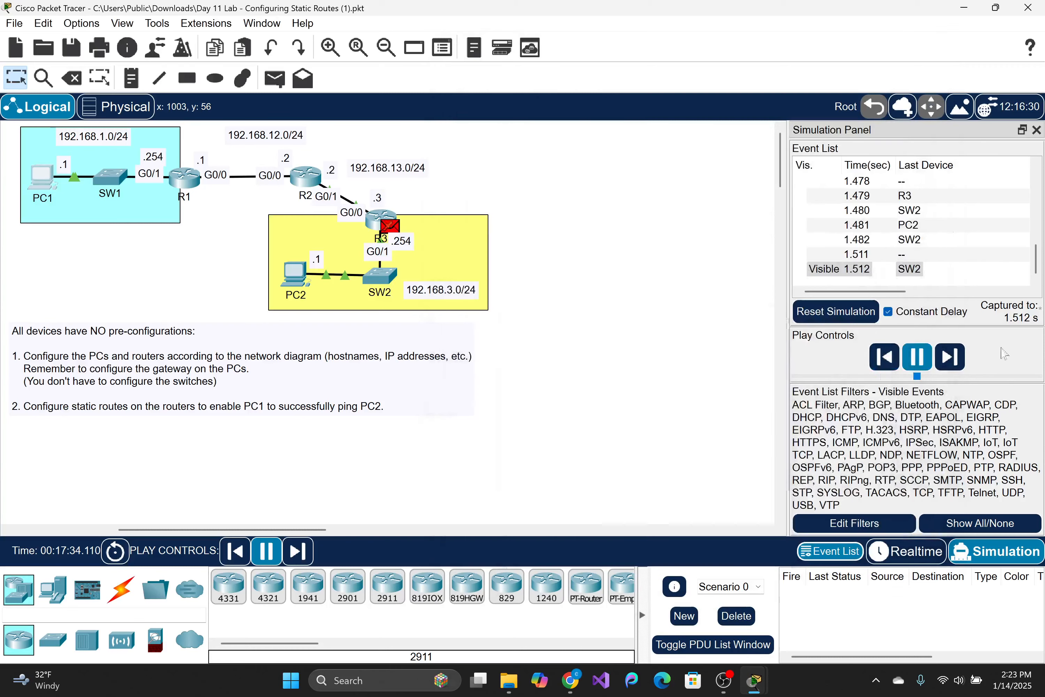
{"action": "left_click", "coordinate": [950, 358]}
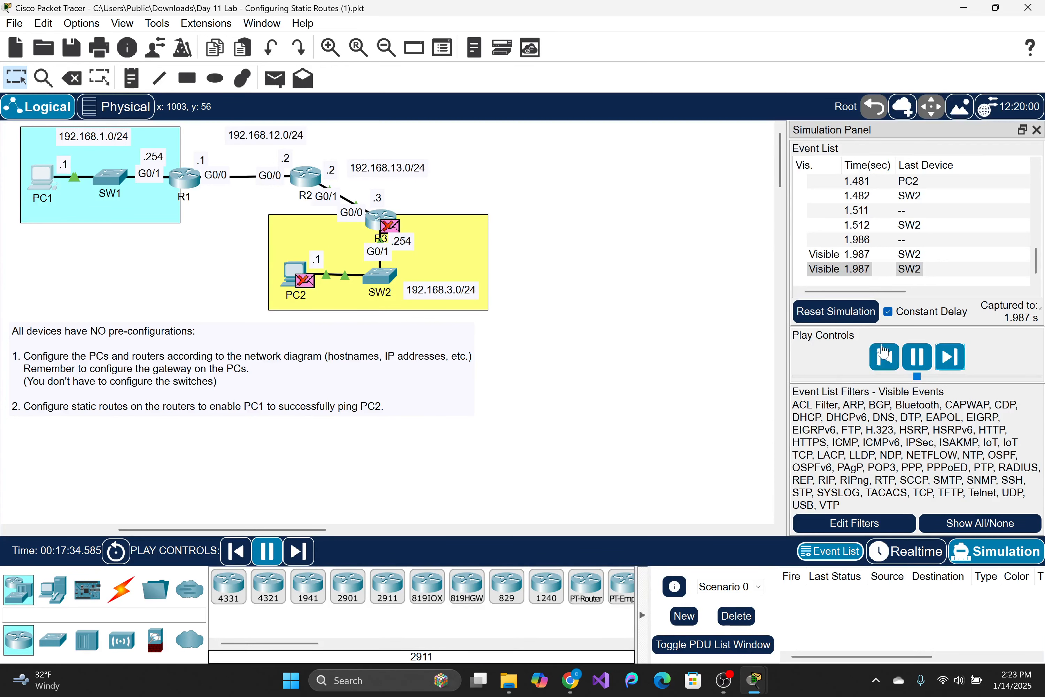
{"action": "left_click", "coordinate": [43, 176]}
{"action": "key", "text": "Up"}
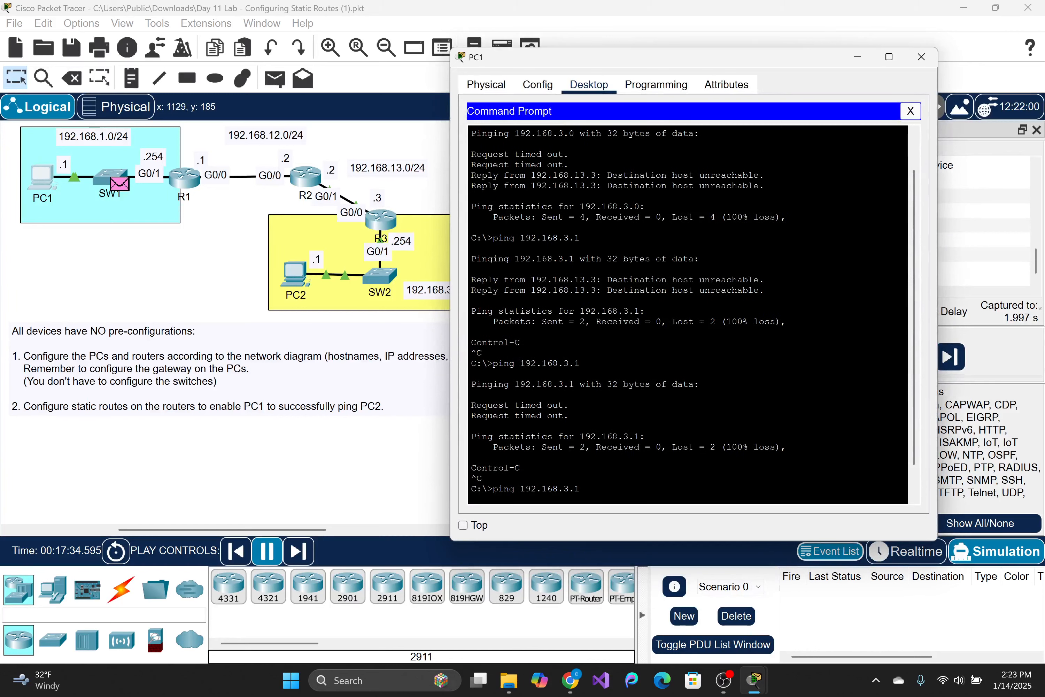
{"action": "key", "text": "Return"}
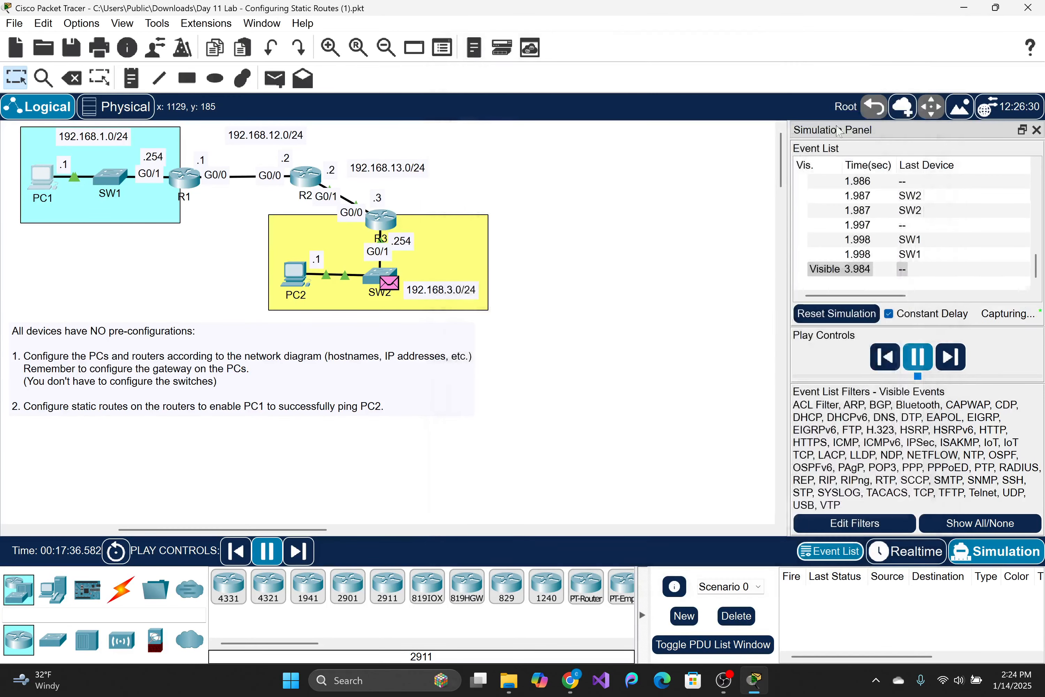
- Open R3's command line and exit the GigabitEthernet0/1 interface configuration mode to global configuration mode
{"action": "left_click", "coordinate": [920, 58]}
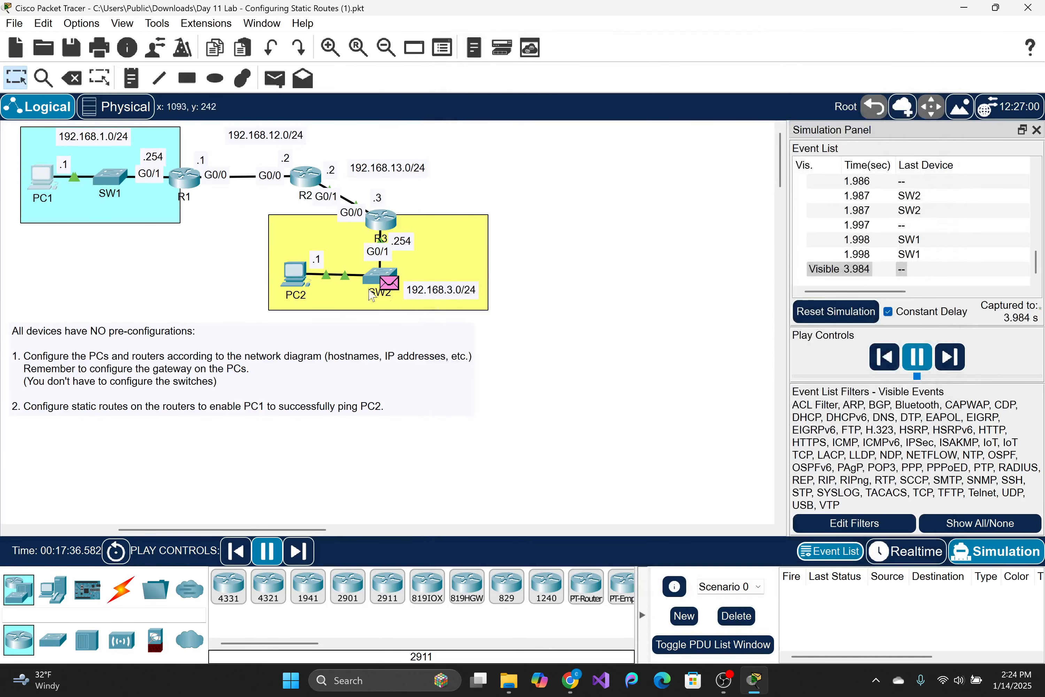
{"action": "left_click", "coordinate": [387, 234]}
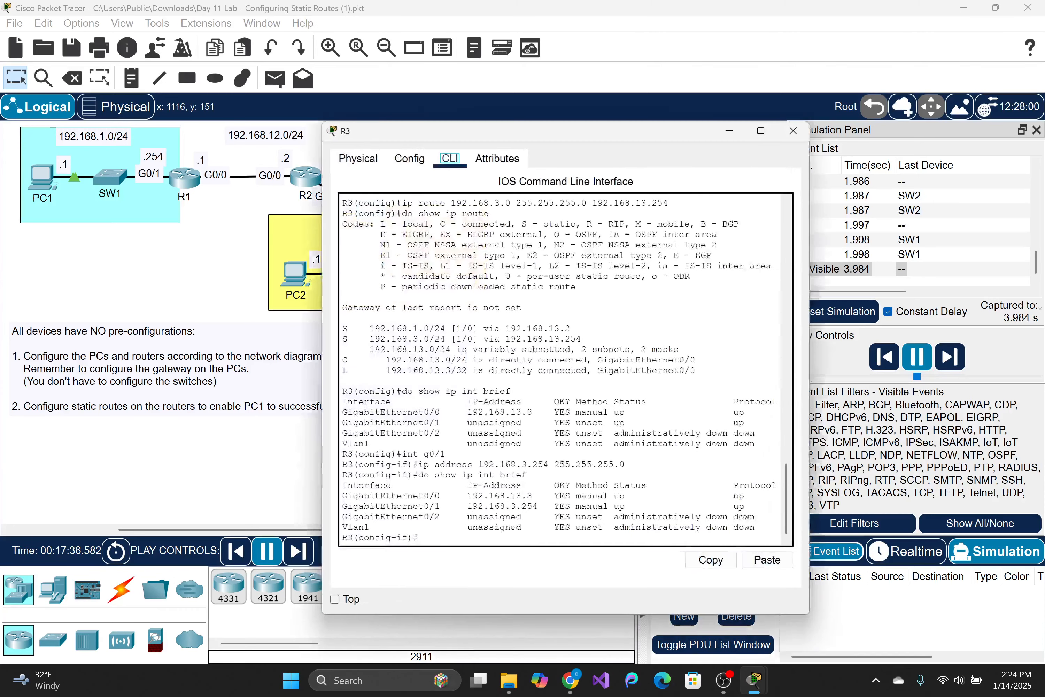
{"action": "left_click", "coordinate": [407, 162]}
{"action": "left_click", "coordinate": [360, 160]}
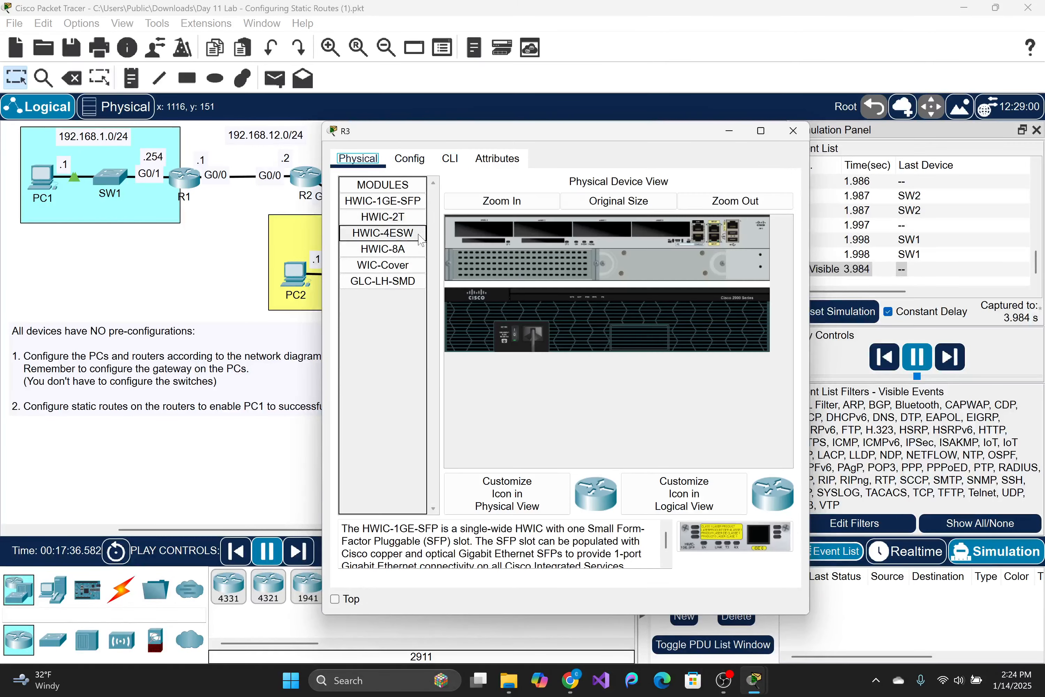
{"action": "left_click", "coordinate": [409, 162]}
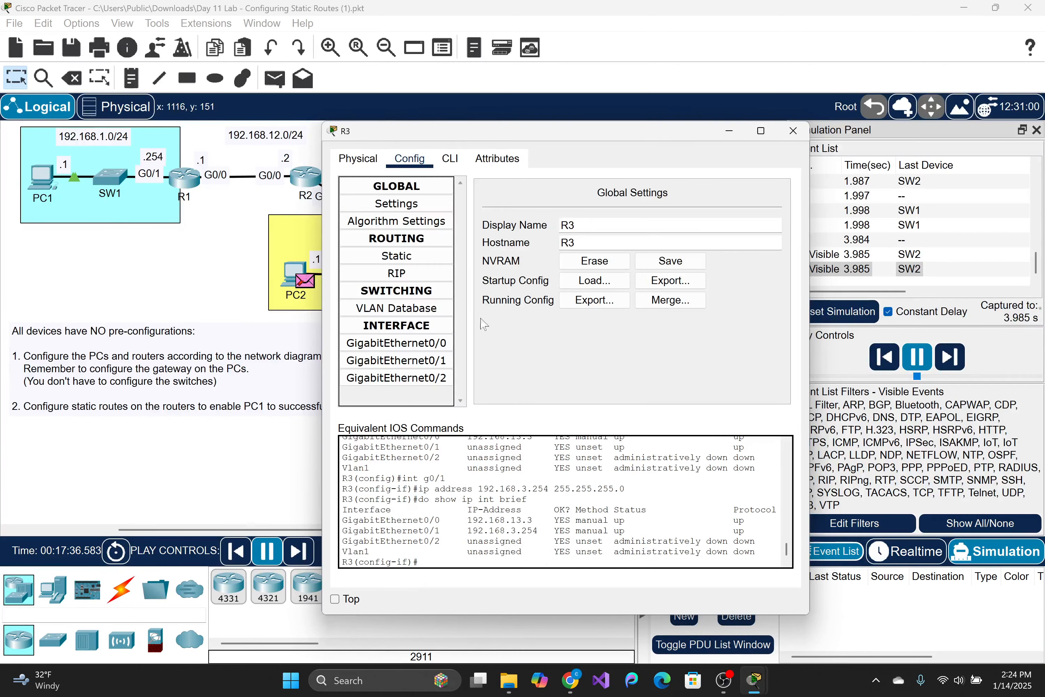
{"action": "left_click", "coordinate": [450, 160]}
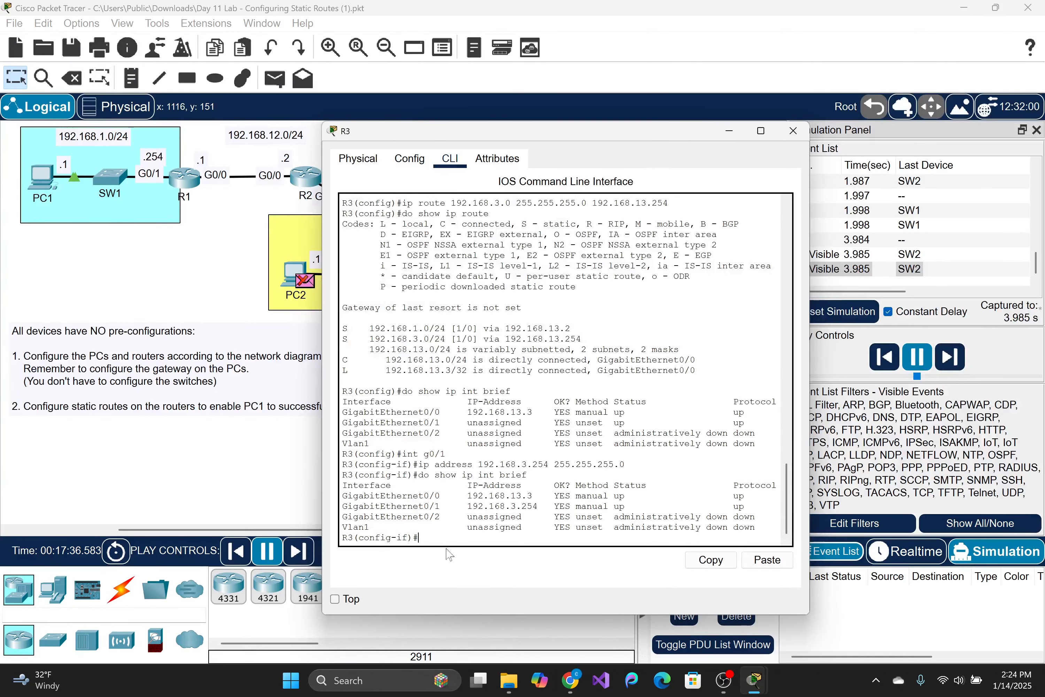
{"action": "type", "text": "exit"}
{"action": "key", "text": "Return"}
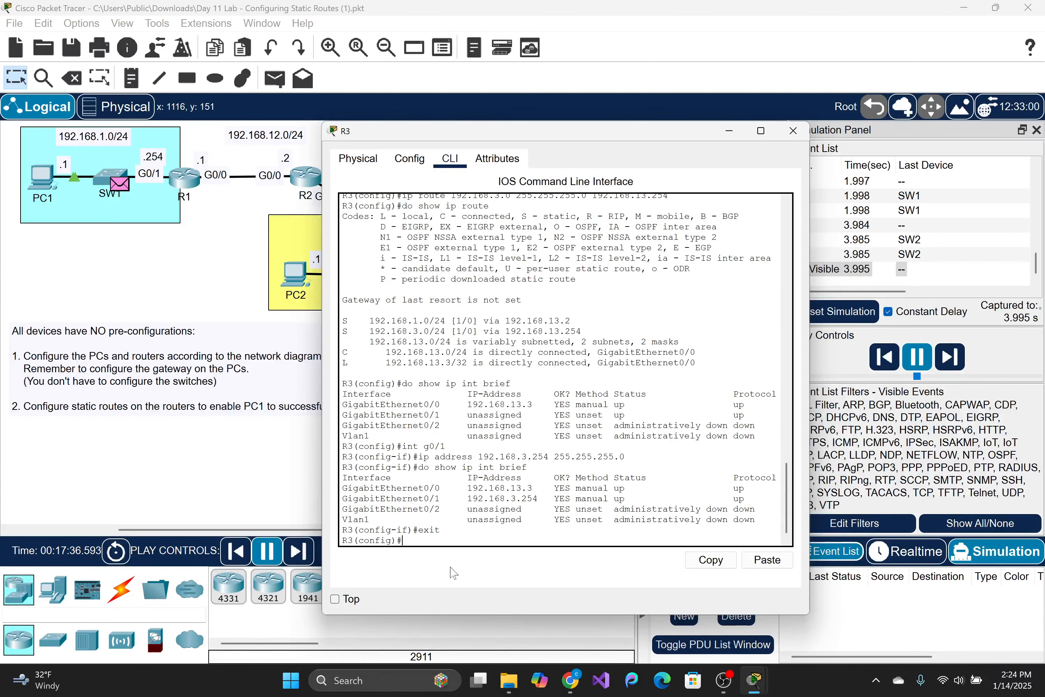